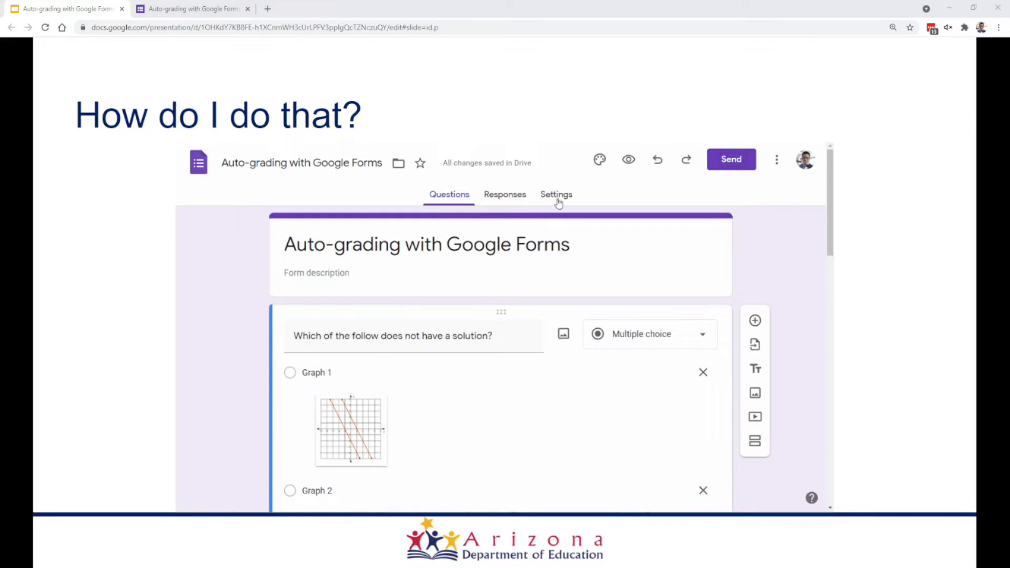
{"action": "left_click", "coordinate": [558, 197]}
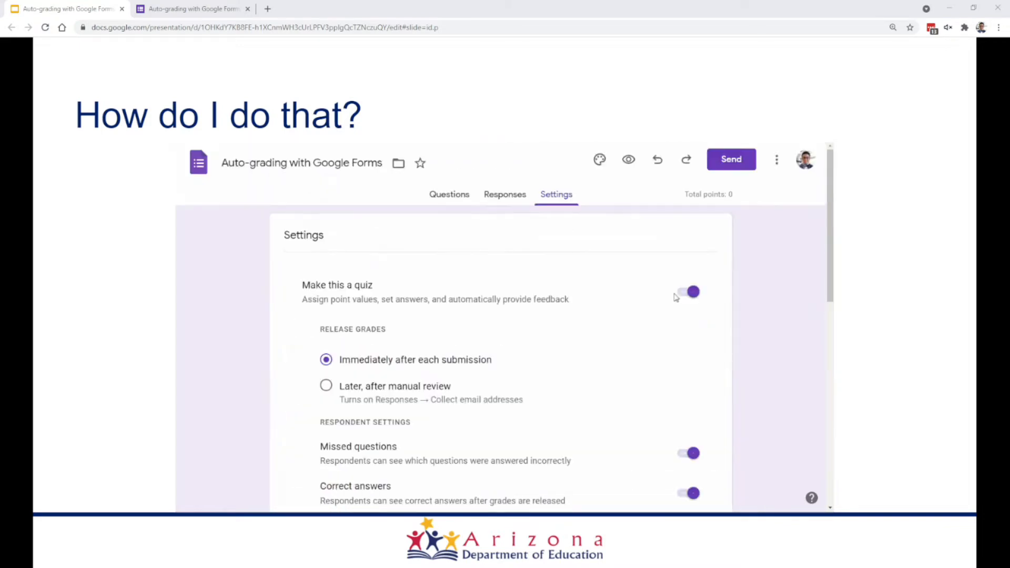
{"action": "key", "text": "Right"}
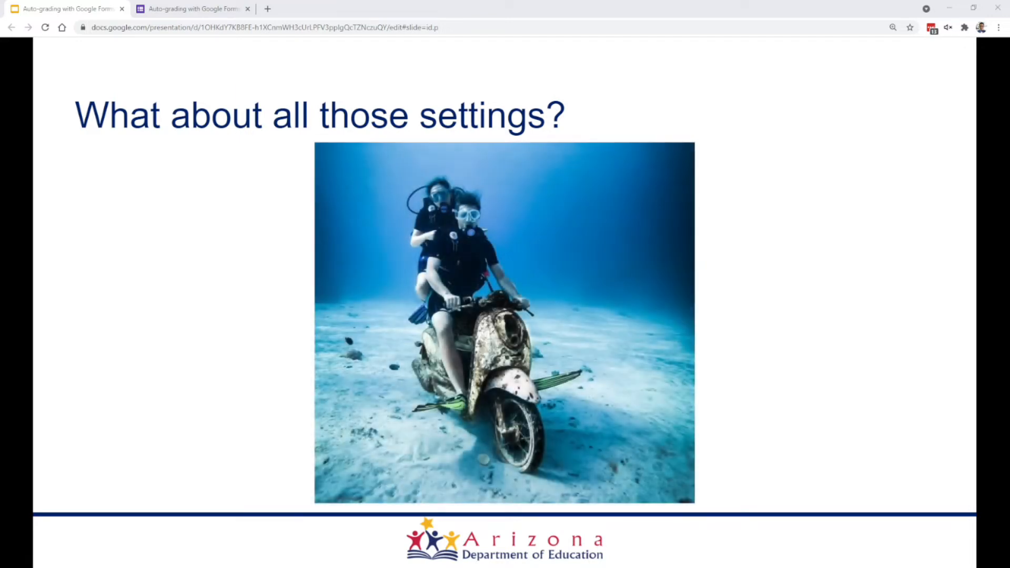
- Switch to the form in Google Forms and make it a quiz with grades released later, after manual review
{"action": "key", "text": "ctrl+Tab"}
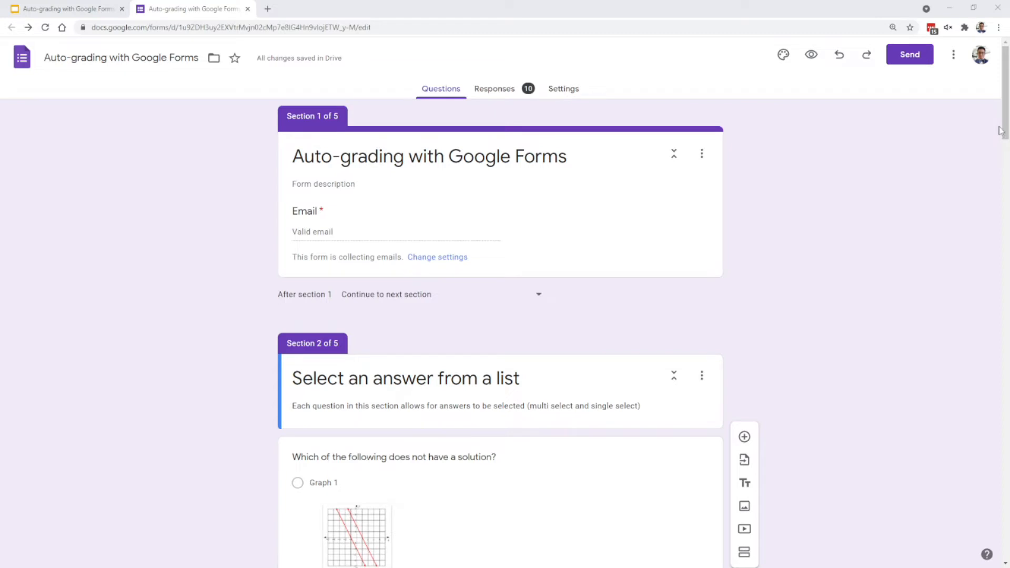
{"action": "mouse_move", "coordinate": [1001, 130]}
{"action": "left_mouse_down"}
{"action": "mouse_move", "coordinate": [1008, 480]}
{"action": "mouse_move", "coordinate": [1008, 213]}
{"action": "mouse_move", "coordinate": [990, 113]}
{"action": "left_mouse_up"}
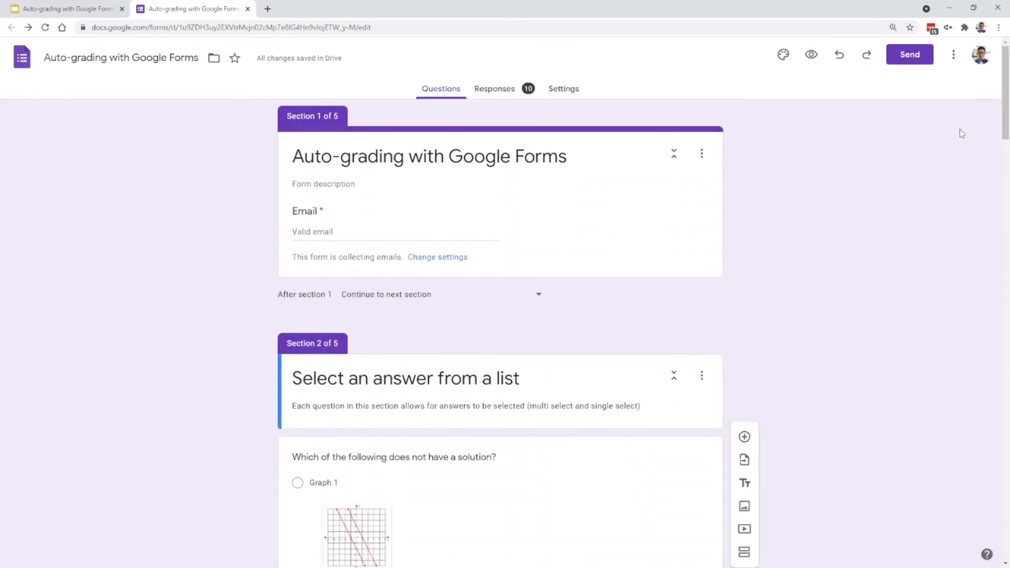
{"action": "left_click", "coordinate": [571, 93]}
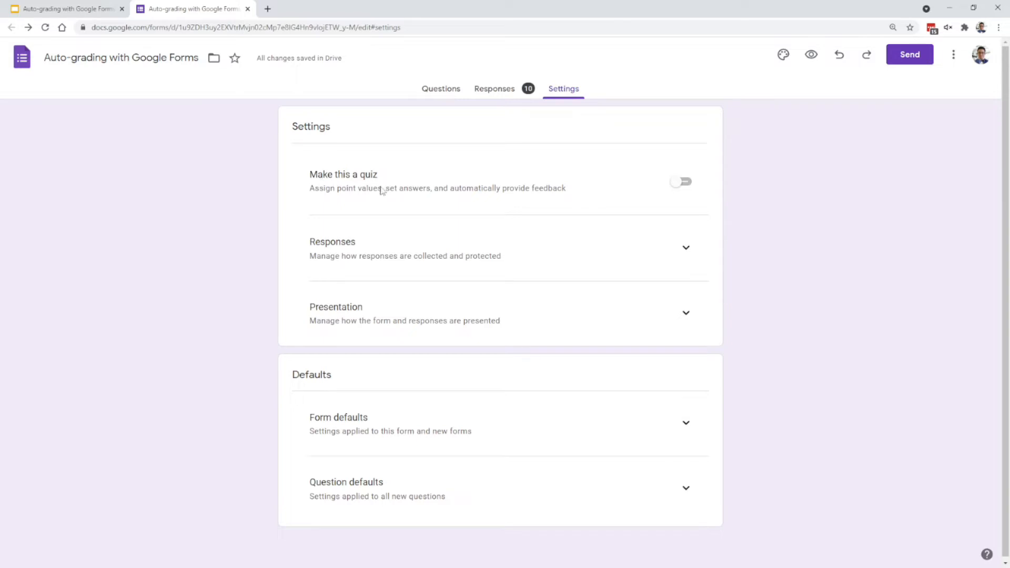
{"action": "left_click", "coordinate": [685, 184]}
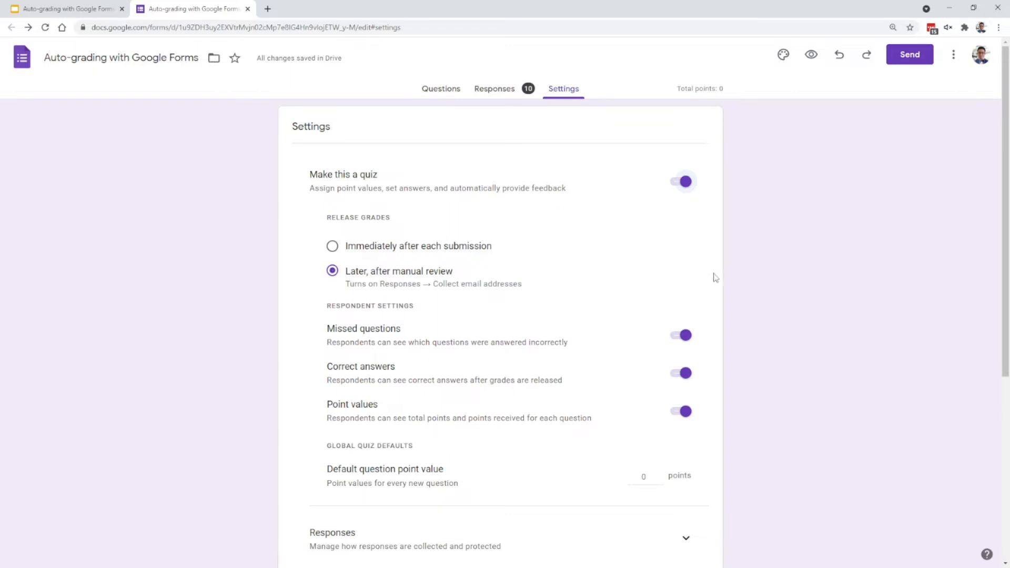
{"action": "left_click", "coordinate": [407, 252]}
{"action": "left_click", "coordinate": [410, 275]}
{"action": "scroll", "coordinate": [394, 424], "scroll_direction": "down", "scroll_amount": 1}
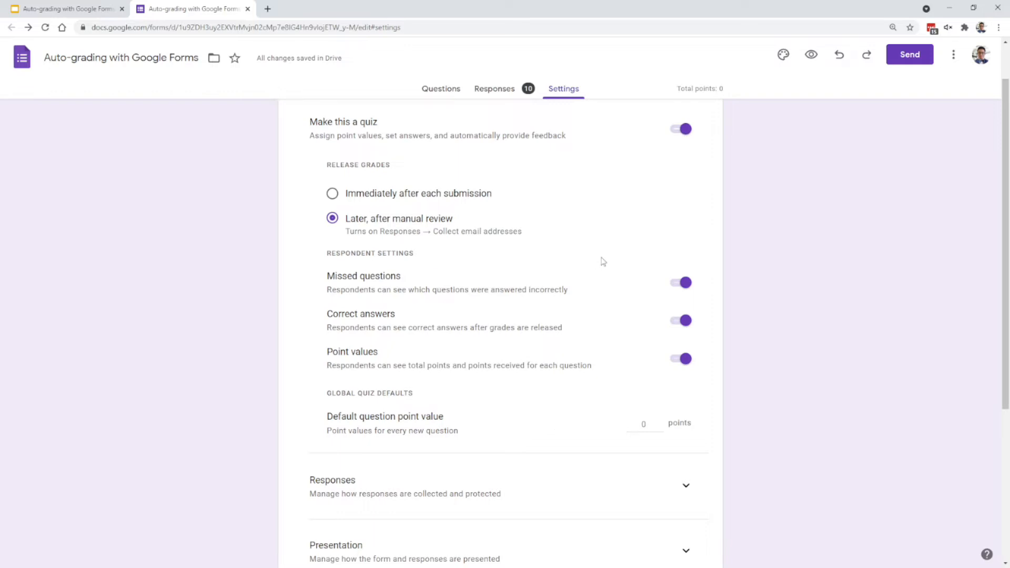
- In the answer key of "Which of the following does not have a solution?", assign 4 points and mark Graph 1 as correct
{"action": "left_click", "coordinate": [447, 94]}
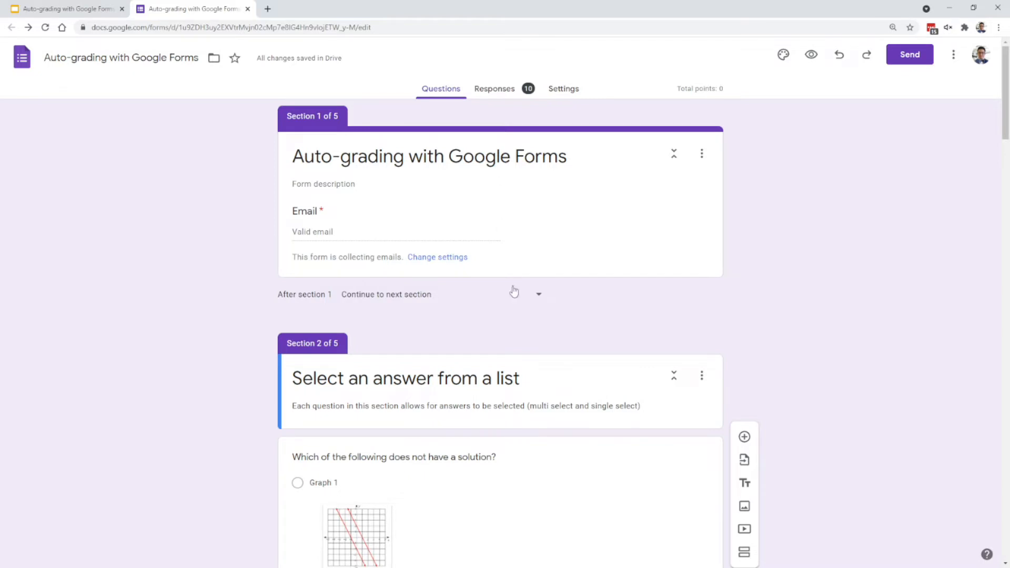
{"action": "scroll", "coordinate": [514, 300], "scroll_direction": "down", "scroll_amount": 10}
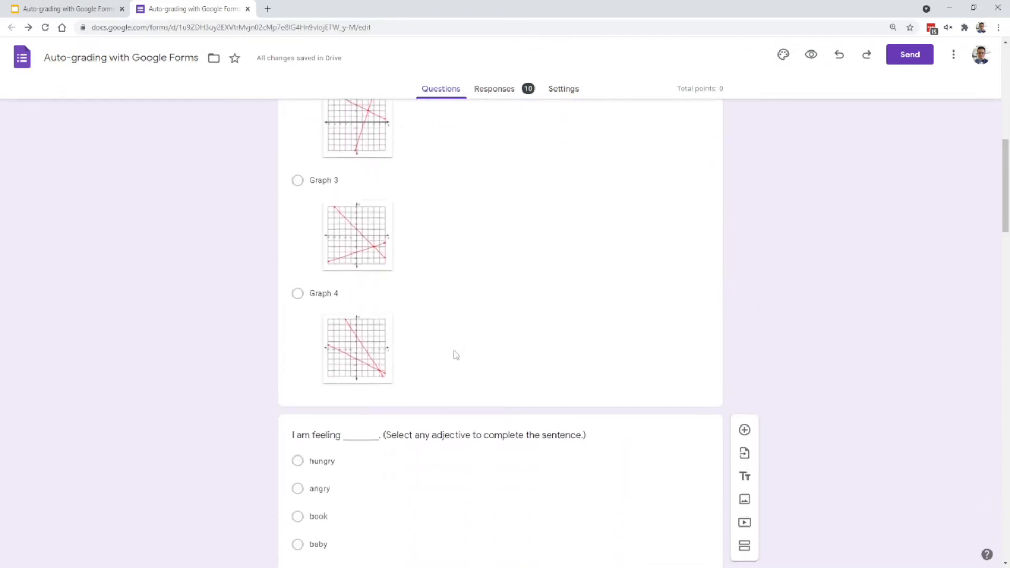
{"action": "left_click", "coordinate": [466, 329]}
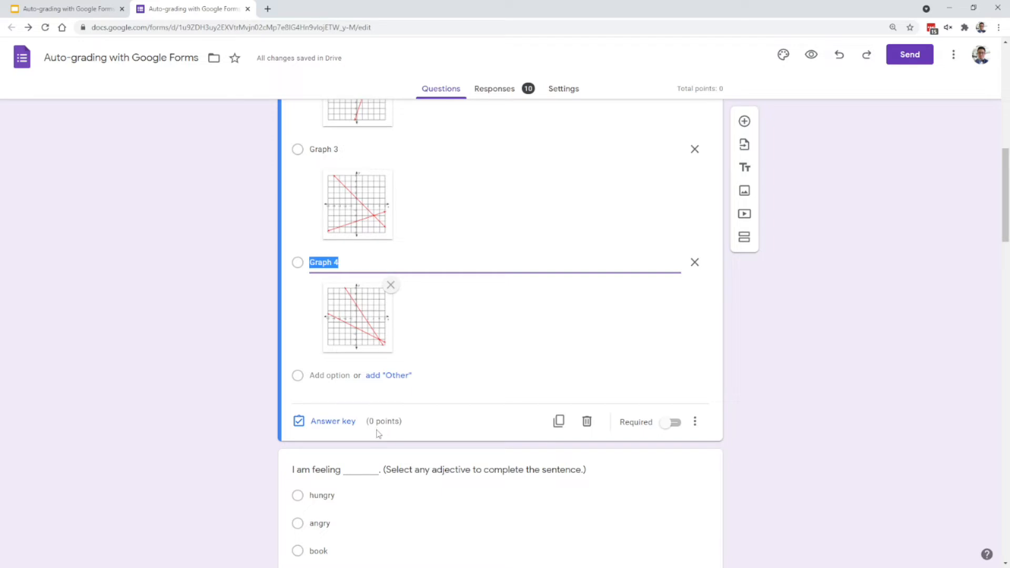
{"action": "left_click", "coordinate": [349, 421]}
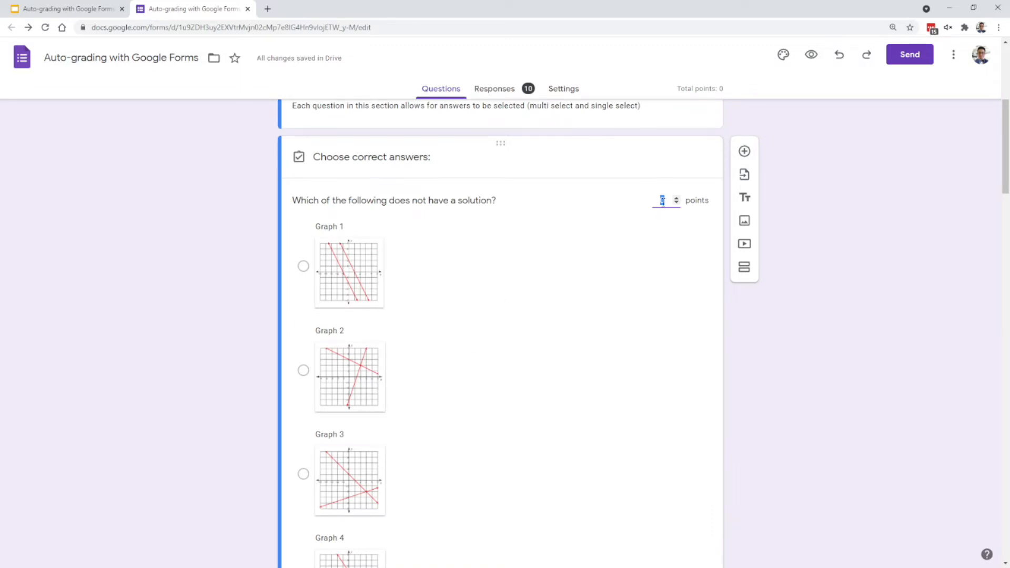
{"action": "type", "text": "4"}
{"action": "scroll", "coordinate": [630, 317], "scroll_direction": "down", "scroll_amount": 3}
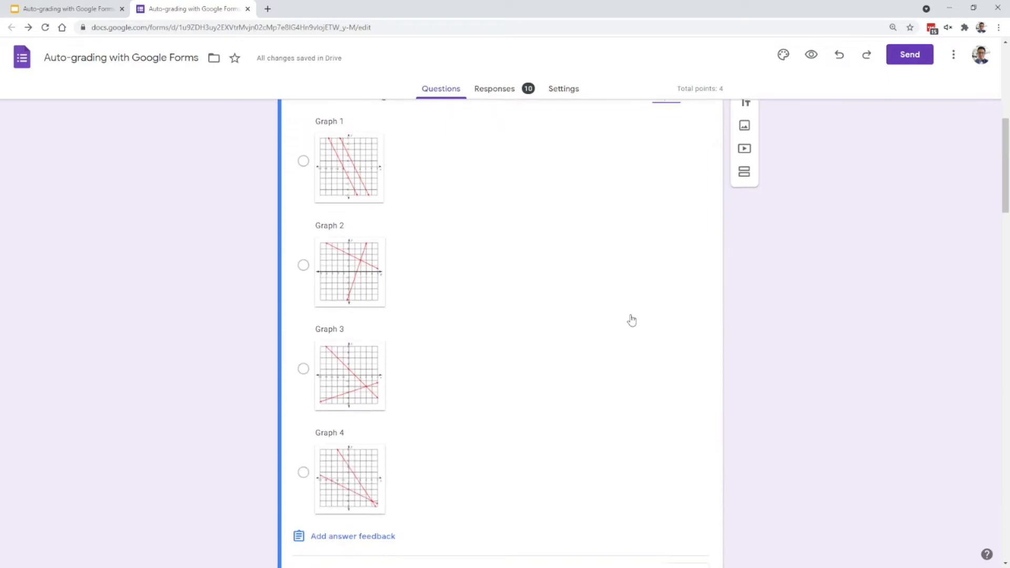
{"action": "scroll", "coordinate": [469, 302], "scroll_direction": "up", "scroll_amount": 2}
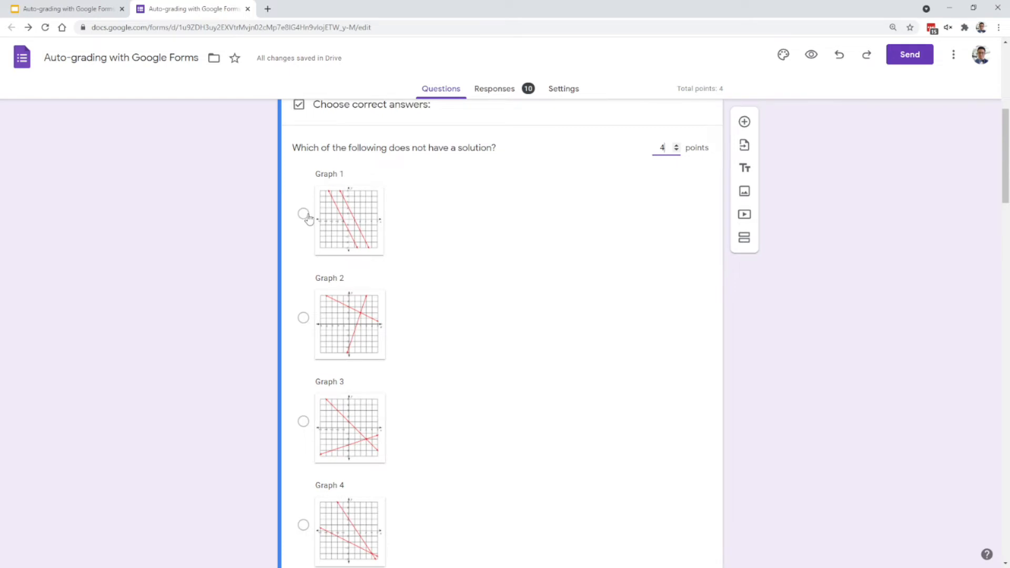
{"action": "left_click", "coordinate": [303, 215]}
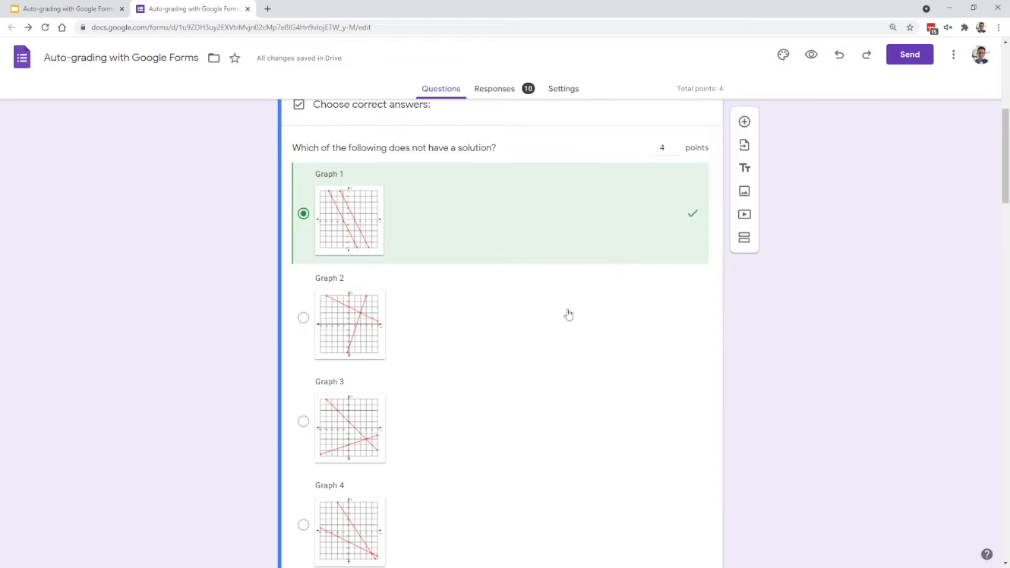
- Open the answer feedback for the question about graphs without a solution
{"action": "scroll", "coordinate": [553, 334], "scroll_direction": "down", "scroll_amount": 2}
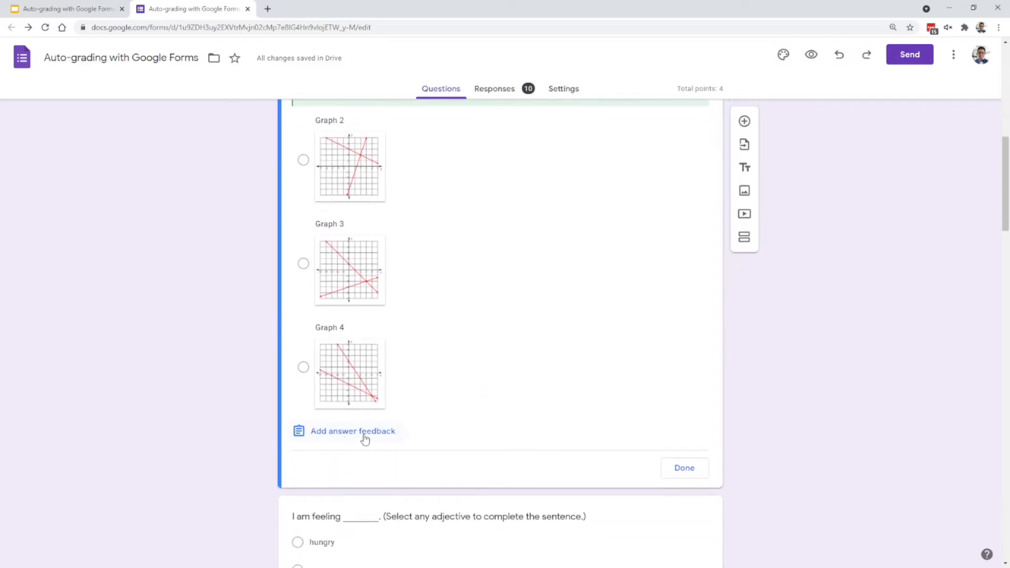
{"action": "left_click", "coordinate": [365, 438]}
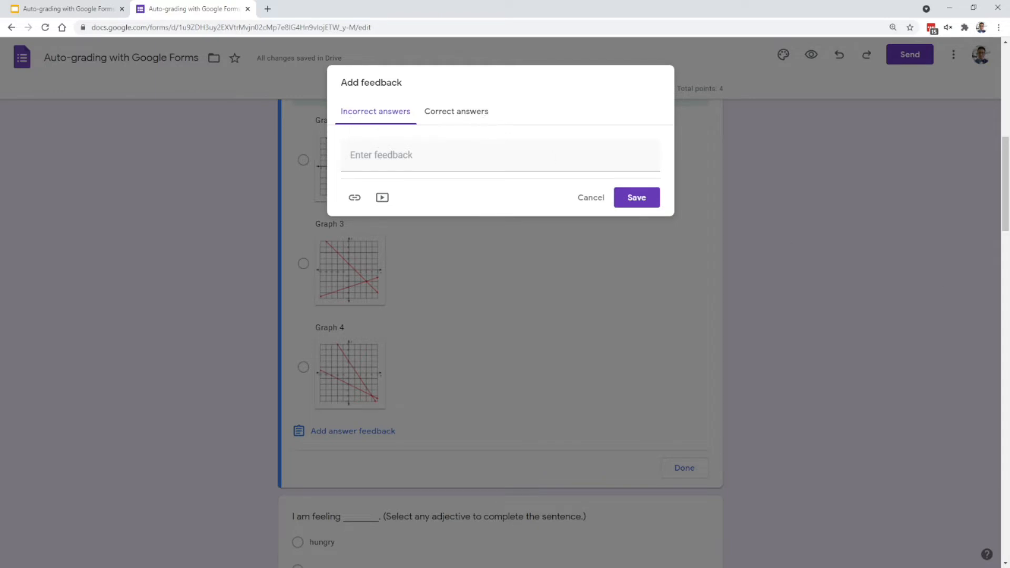
{"action": "left_click", "coordinate": [436, 164]}
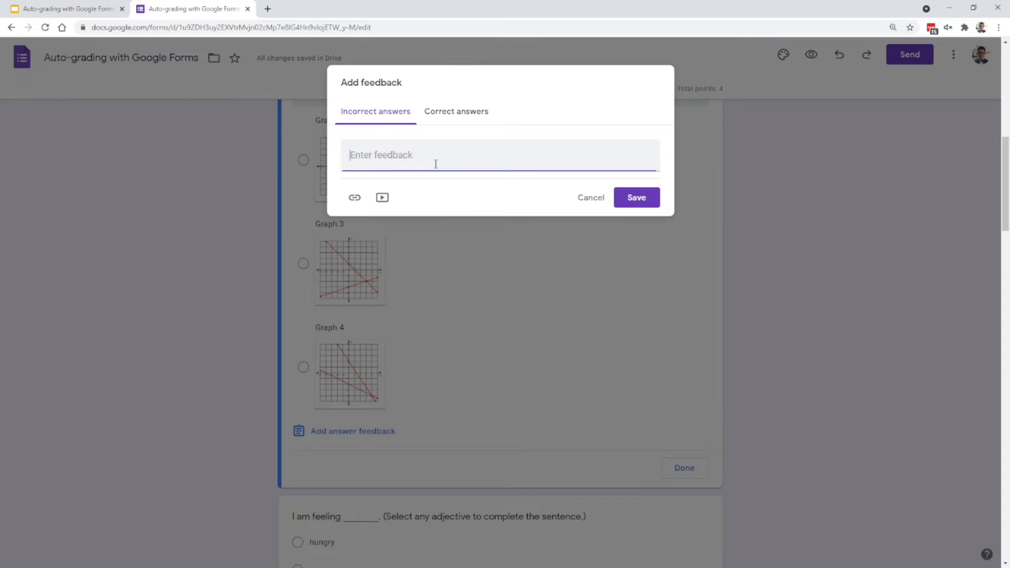
{"action": "type", "text": "Take a look at the definition of systems."}
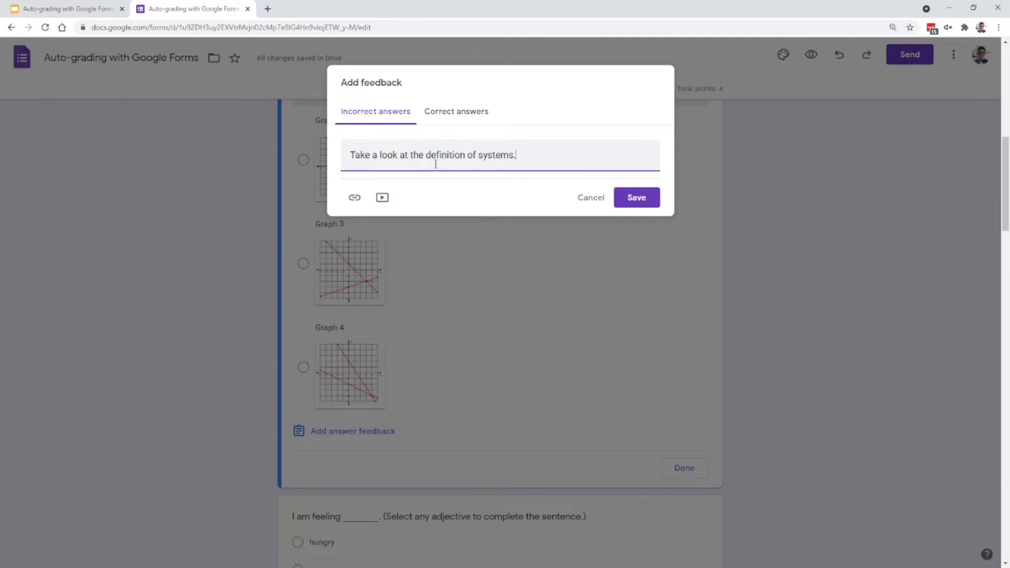
{"action": "key", "text": "ctrl+a"}
{"action": "key", "text": "BackSpace"}
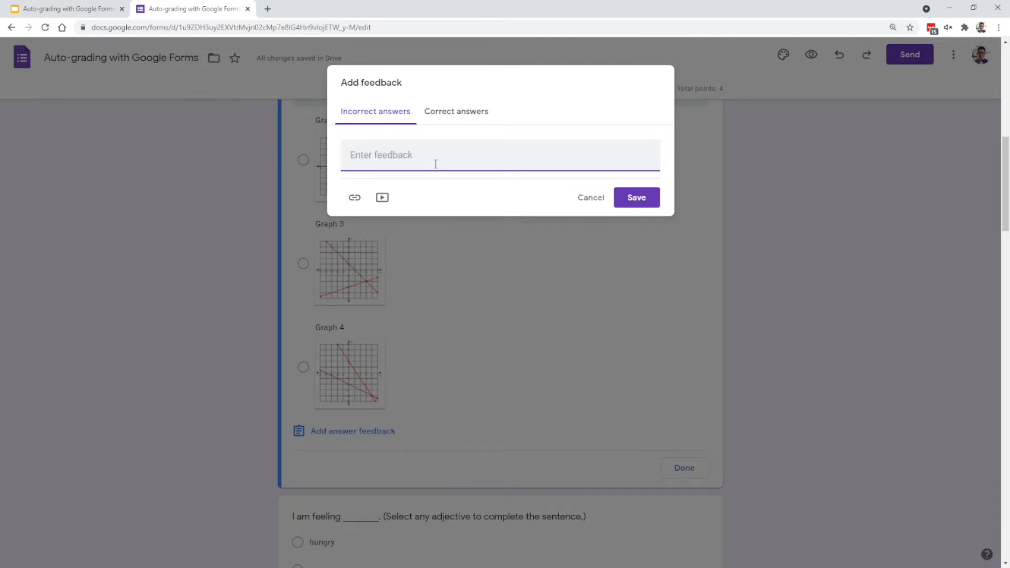
- Search YouTube for "systems of linear equations" and save the video "15 - Systems of linear equations" as feedback for incorrect answers
{"action": "left_click", "coordinate": [355, 198]}
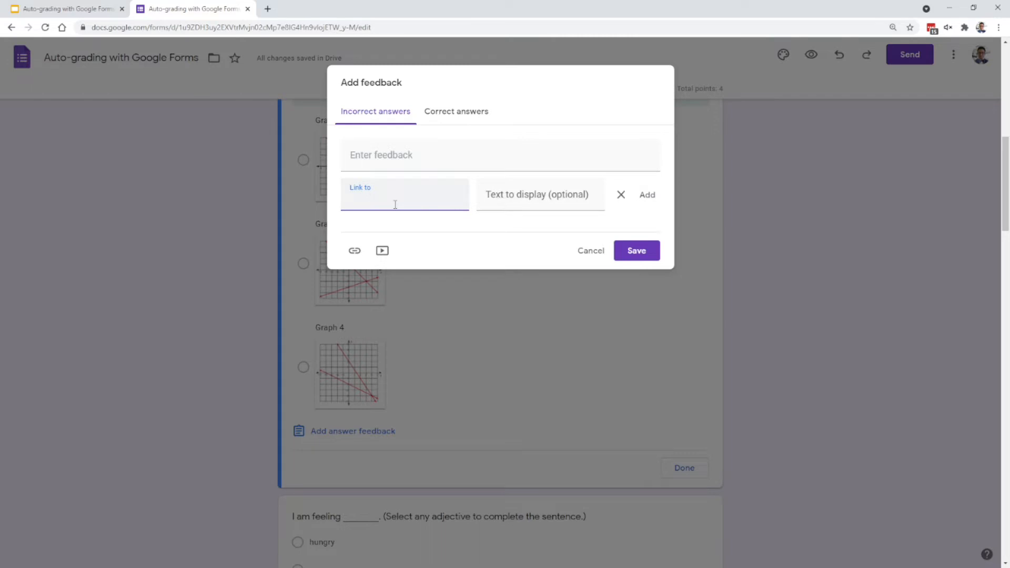
{"action": "left_click", "coordinate": [383, 252]}
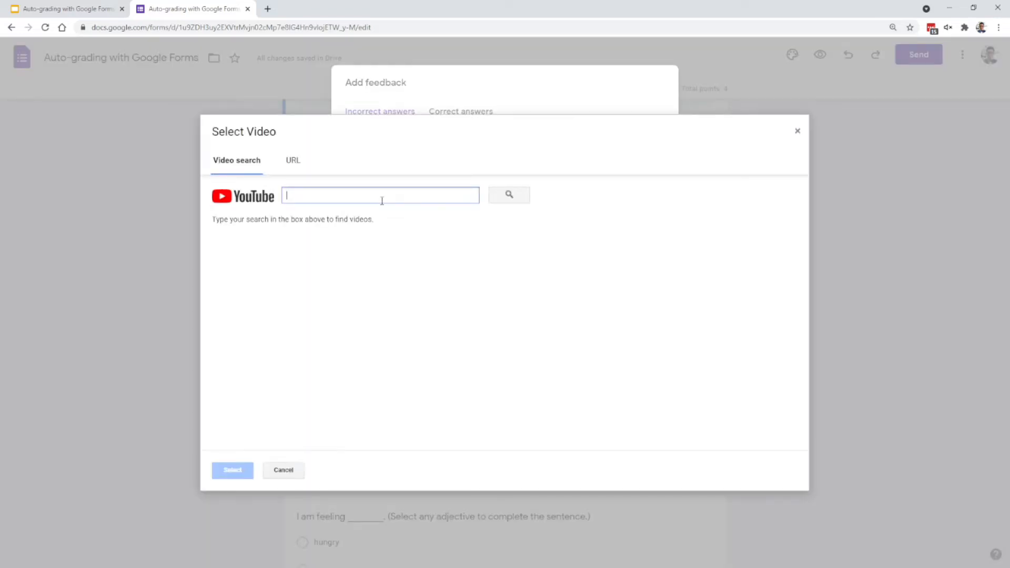
{"action": "type", "text": "systems of linear equations"}
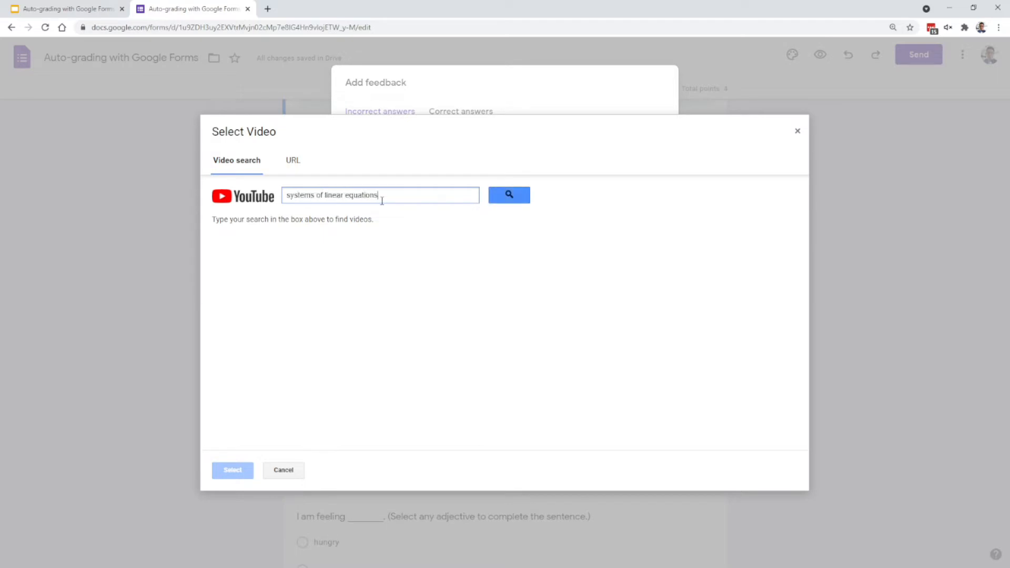
{"action": "key", "text": "Return"}
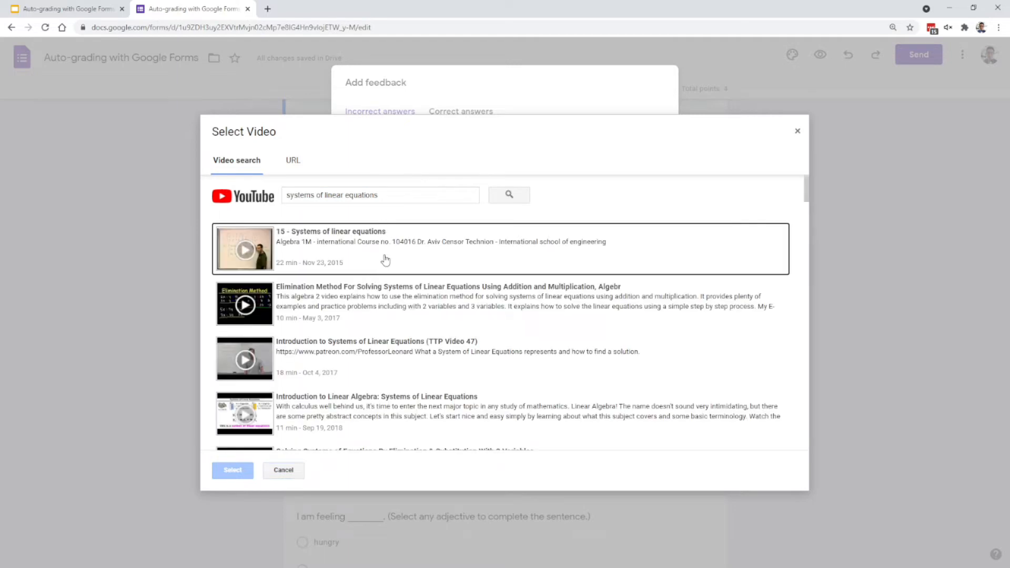
{"action": "left_click", "coordinate": [386, 260]}
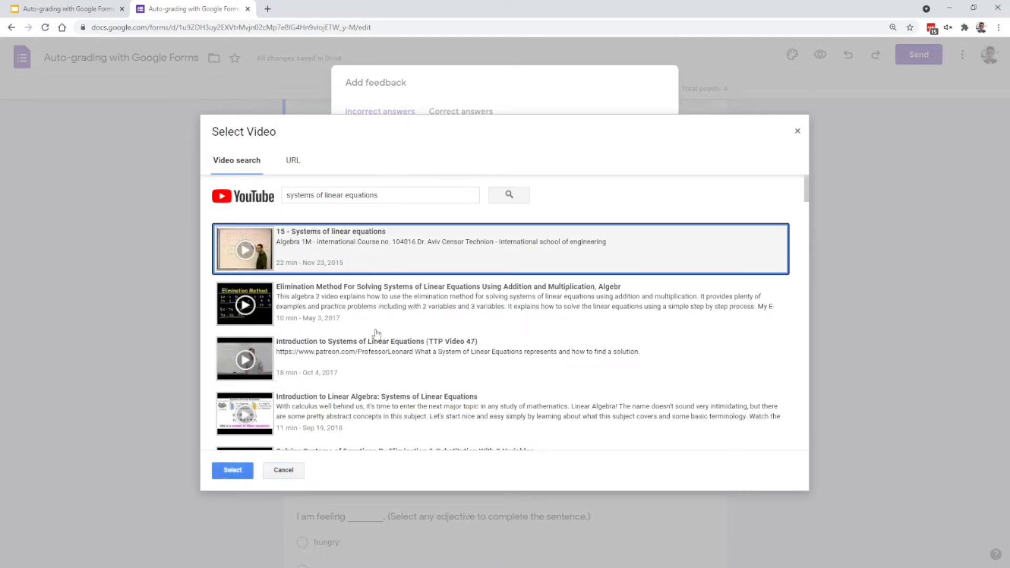
{"action": "left_click", "coordinate": [237, 470]}
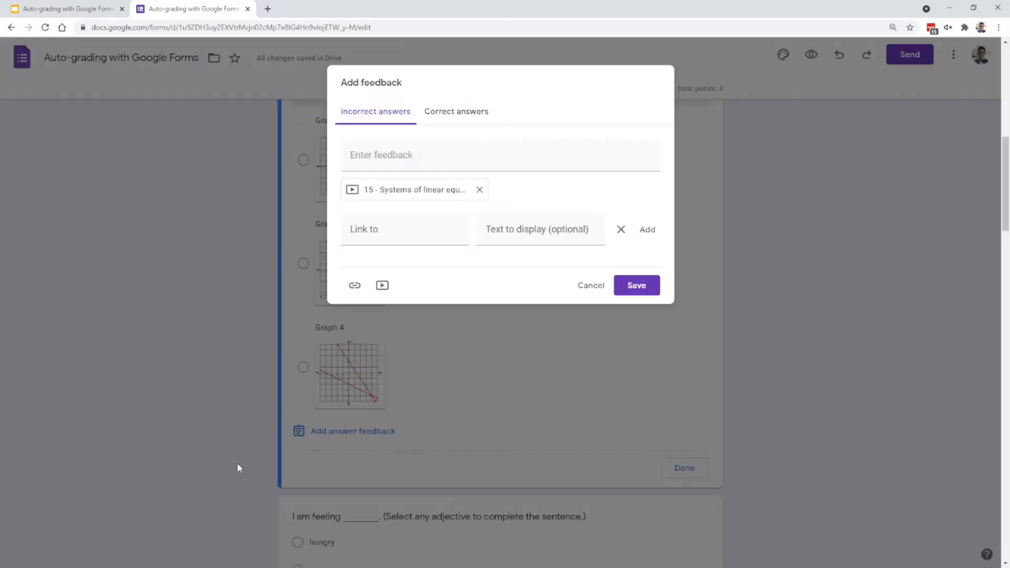
{"action": "left_click", "coordinate": [630, 289]}
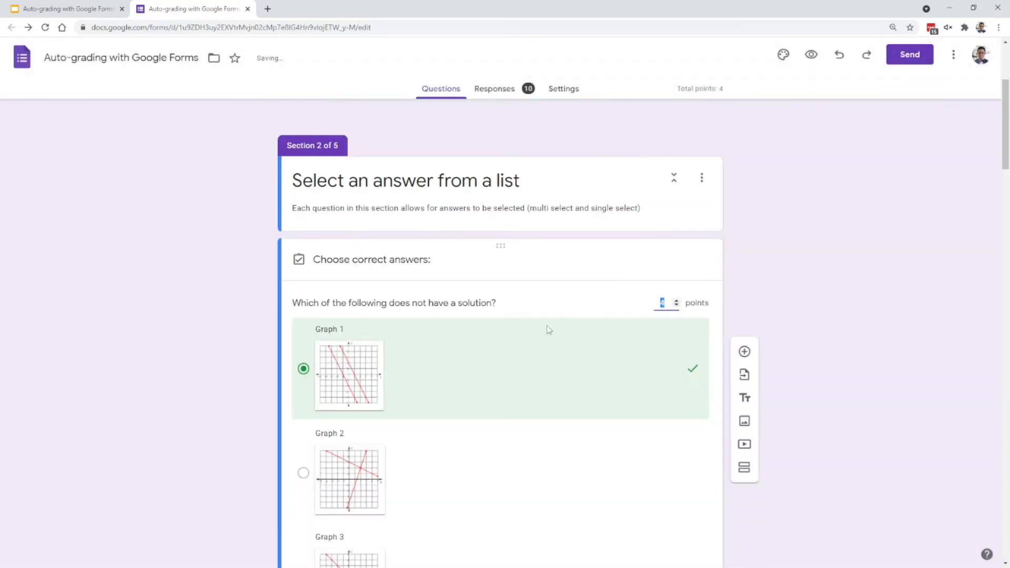
- Edit the question's answer feedback and enter "Great job!" for correct answers
{"action": "scroll", "coordinate": [638, 460], "scroll_direction": "down", "scroll_amount": 8}
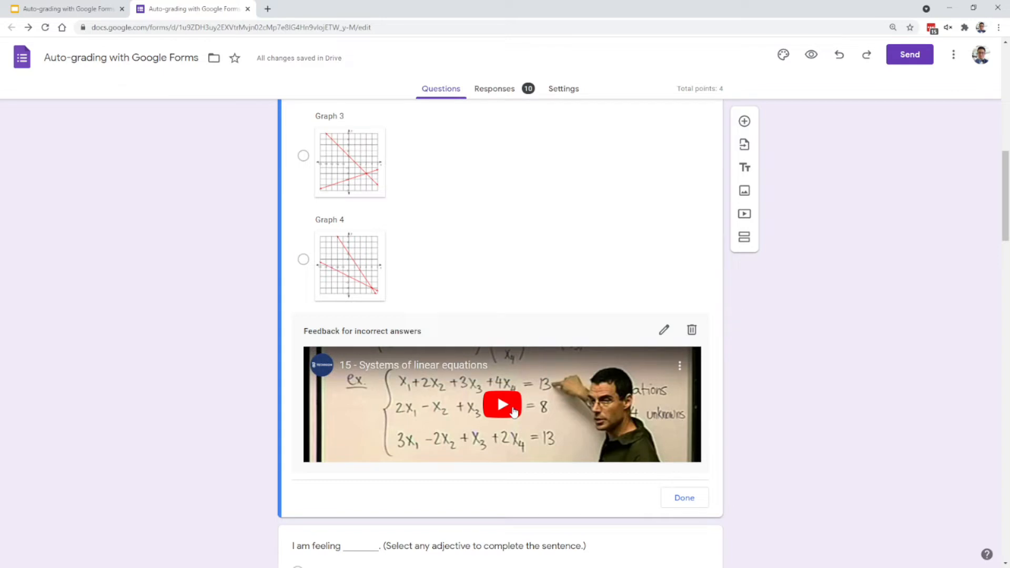
{"action": "scroll", "coordinate": [447, 477], "scroll_direction": "down", "scroll_amount": 2}
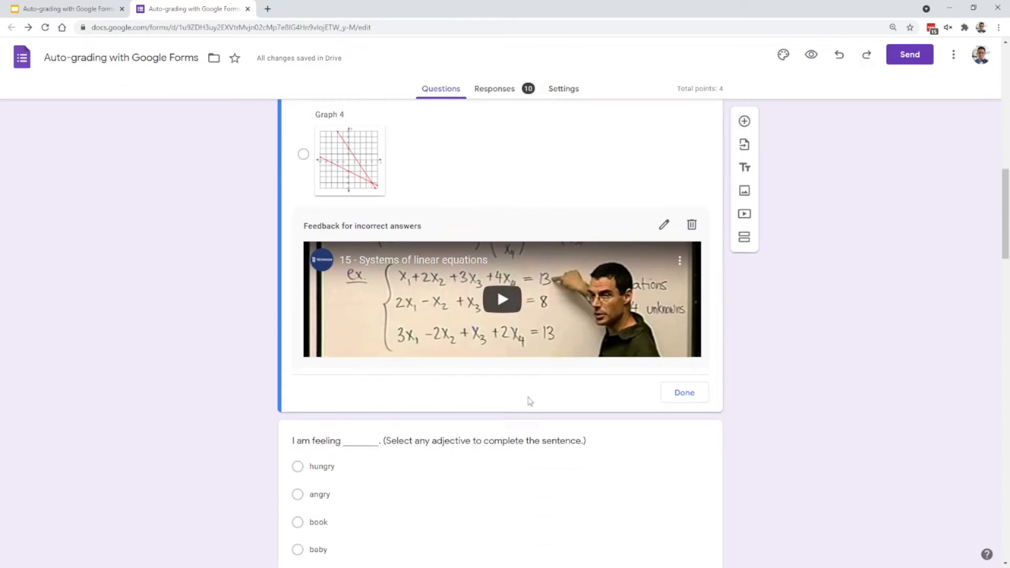
{"action": "left_click", "coordinate": [665, 225]}
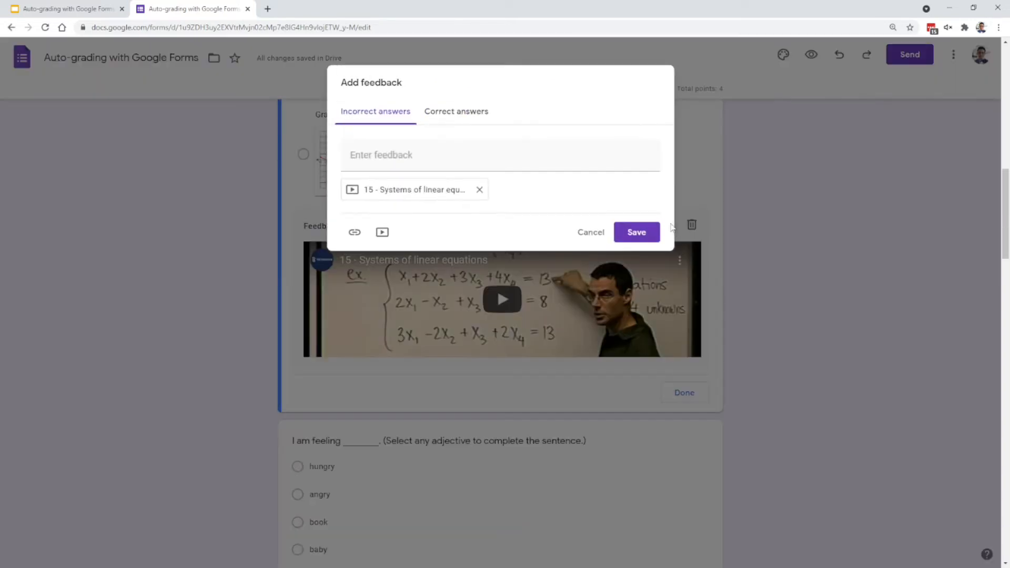
{"action": "left_click", "coordinate": [477, 120]}
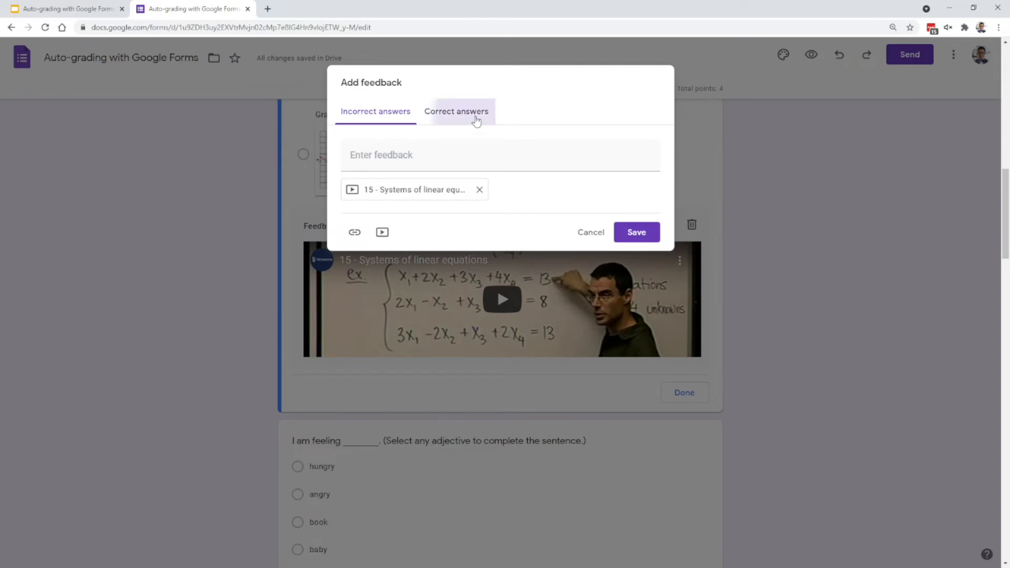
{"action": "left_click", "coordinate": [430, 160]}
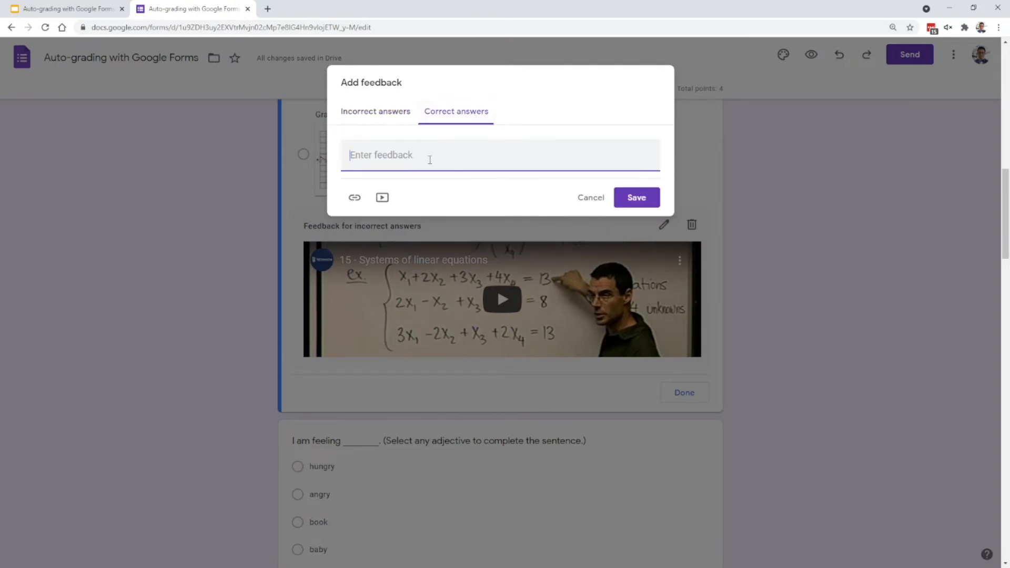
{"action": "type", "text": "Great job!"}
{"action": "left_click", "coordinate": [382, 198]}
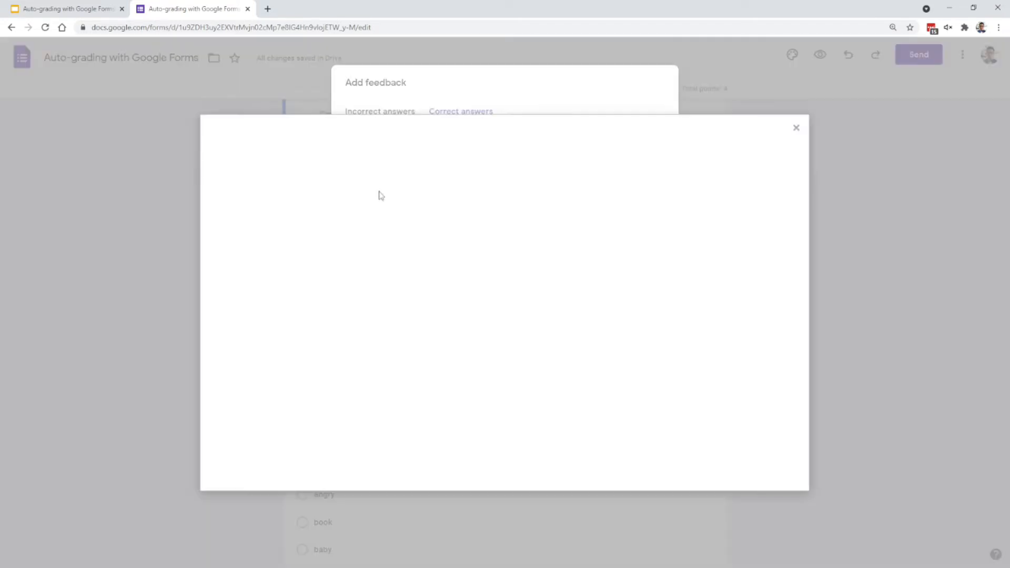
{"action": "type", "text": "good job"}
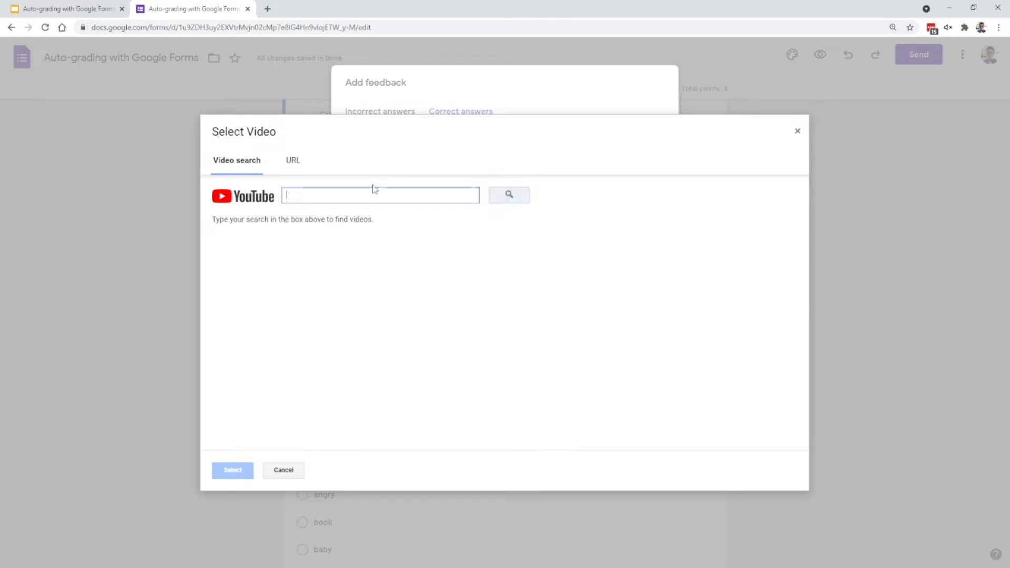
{"action": "left_click", "coordinate": [513, 198]}
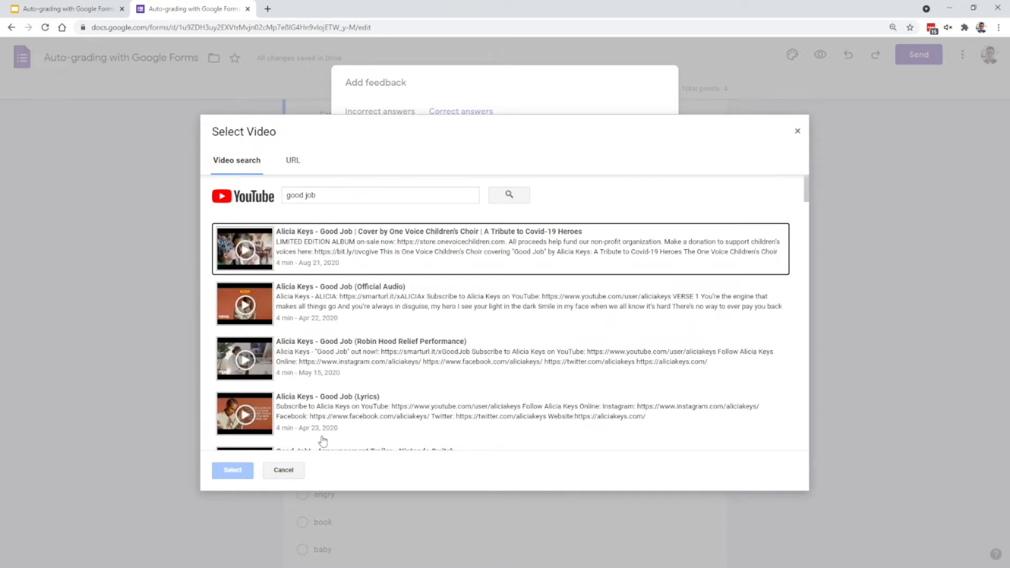
{"action": "left_click", "coordinate": [286, 470]}
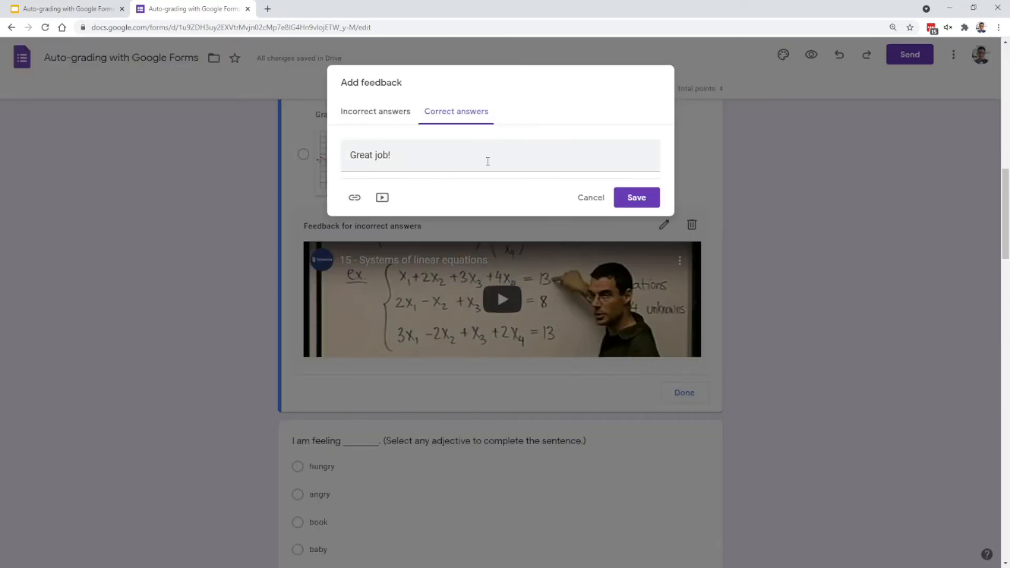
- Save "Great job!" as the feedback for correct answers and finish the graph question's answer key
{"action": "left_click_drag", "start_coordinate": [425, 156], "coordinate": [346, 155]}
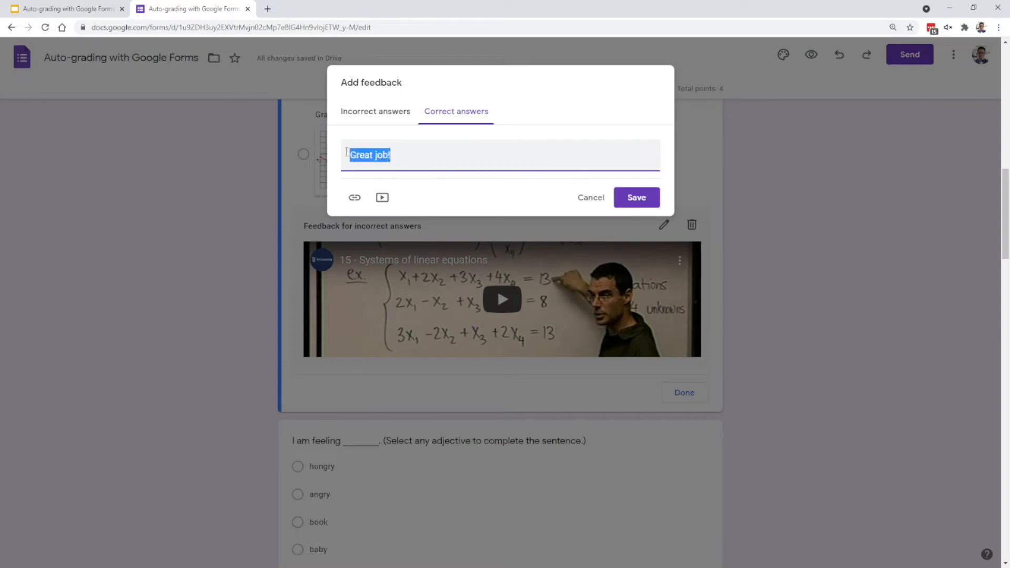
{"action": "left_click", "coordinate": [636, 198]}
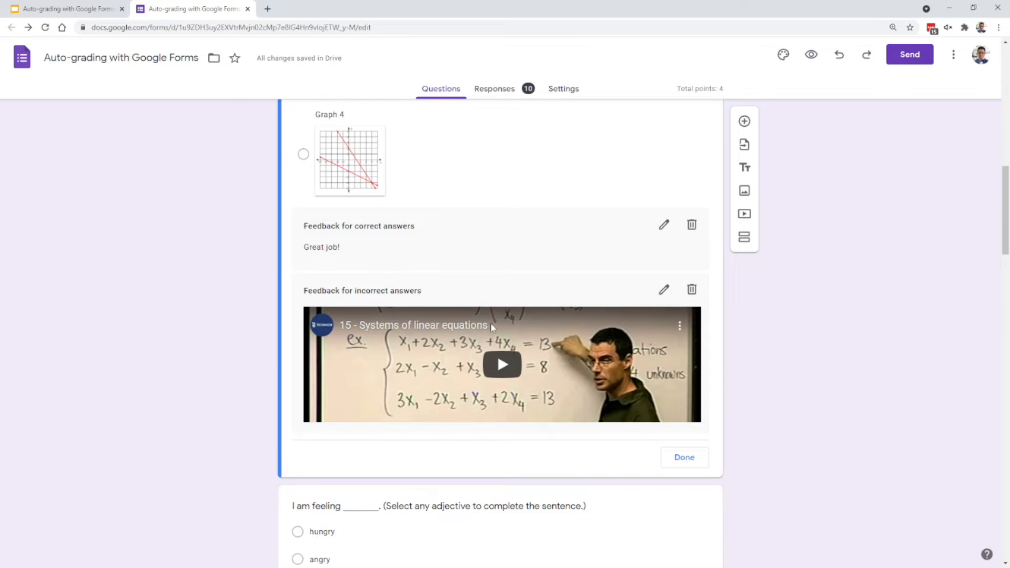
{"action": "scroll", "coordinate": [674, 413], "scroll_direction": "down", "scroll_amount": 1}
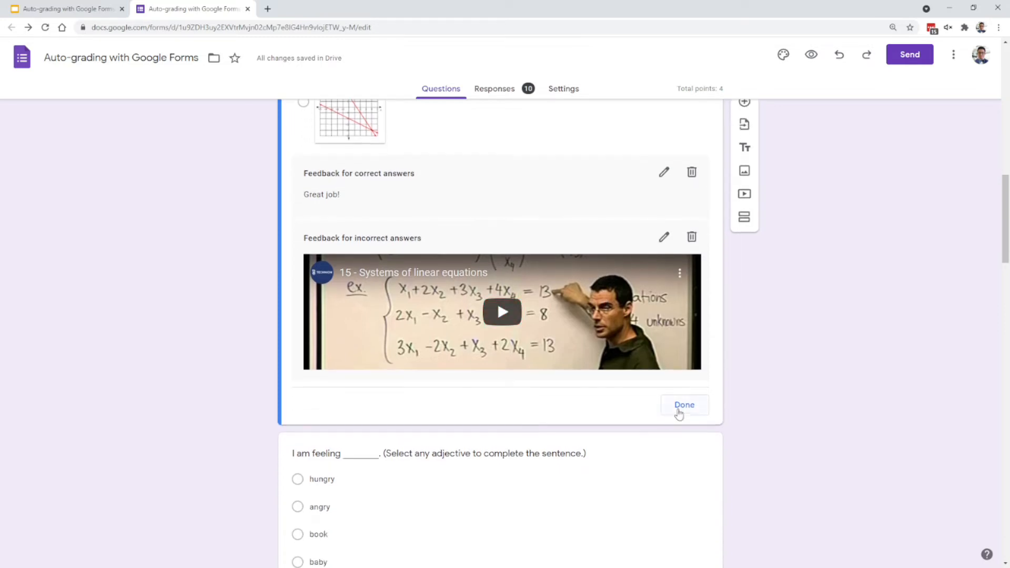
{"action": "left_click", "coordinate": [683, 405]}
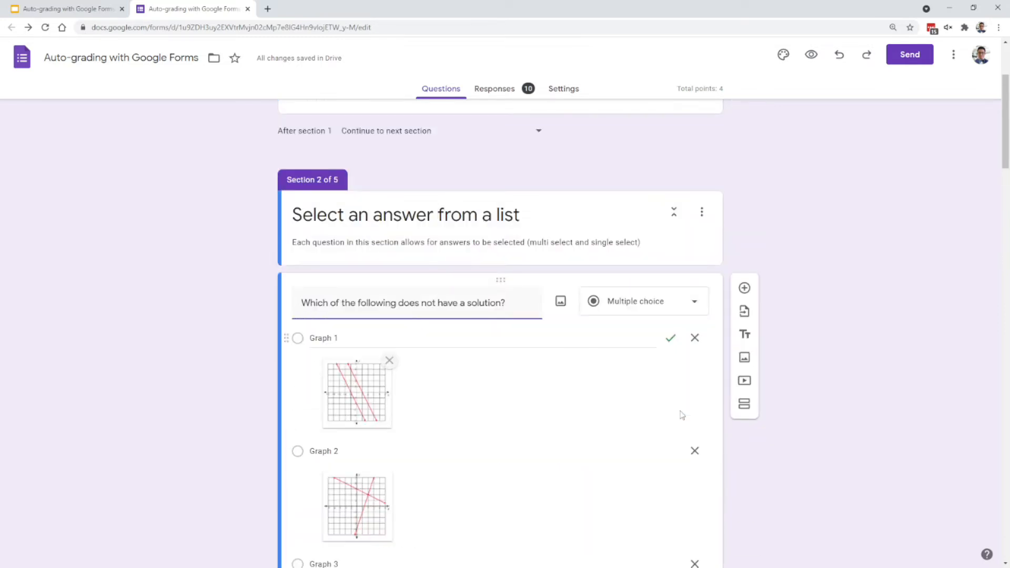
- Review the graph question's marked answer and assigned points, along with the remaining questions in section 2
{"action": "scroll", "coordinate": [709, 414], "scroll_direction": "down", "scroll_amount": 1}
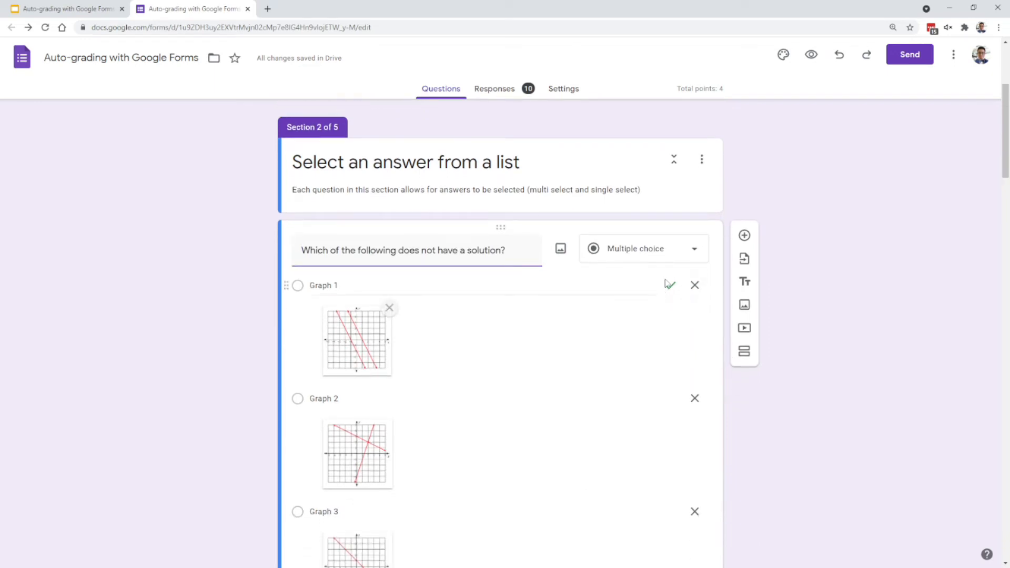
{"action": "scroll", "coordinate": [682, 310], "scroll_direction": "down", "scroll_amount": 6}
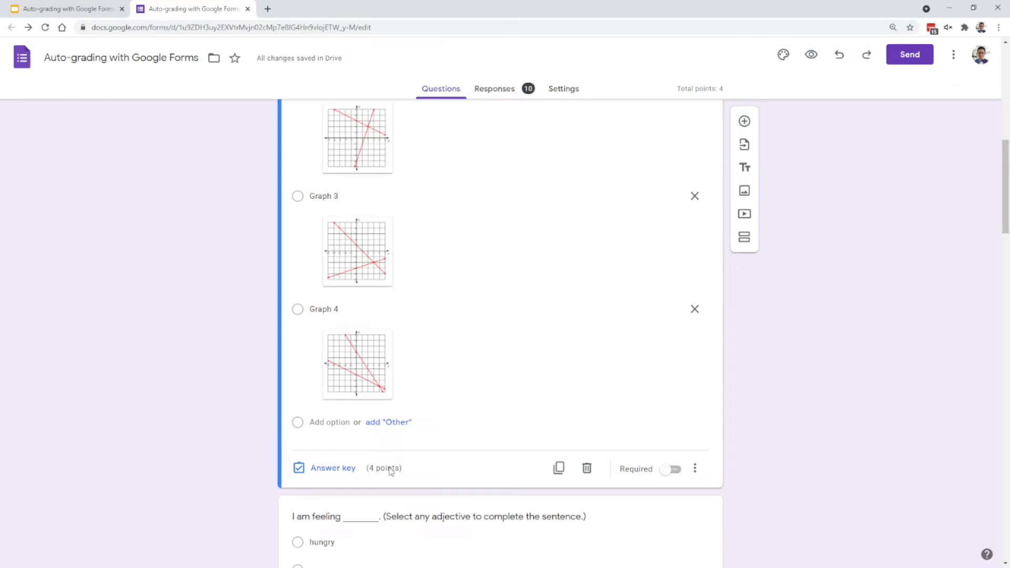
{"action": "left_click", "coordinate": [343, 475]}
{"action": "scroll", "coordinate": [799, 290], "scroll_direction": "up", "scroll_amount": 6}
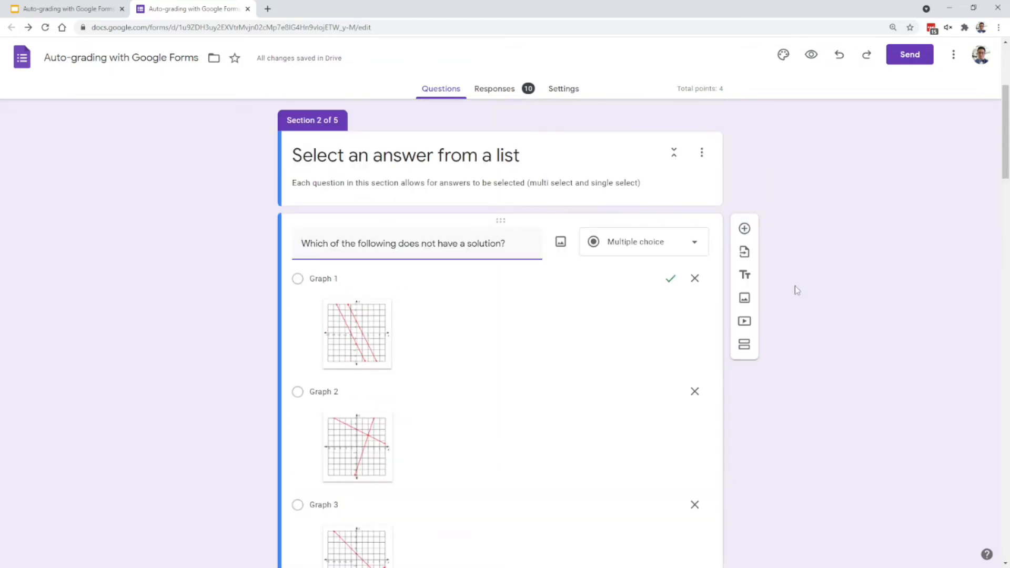
{"action": "scroll", "coordinate": [681, 322], "scroll_direction": "down", "scroll_amount": 6}
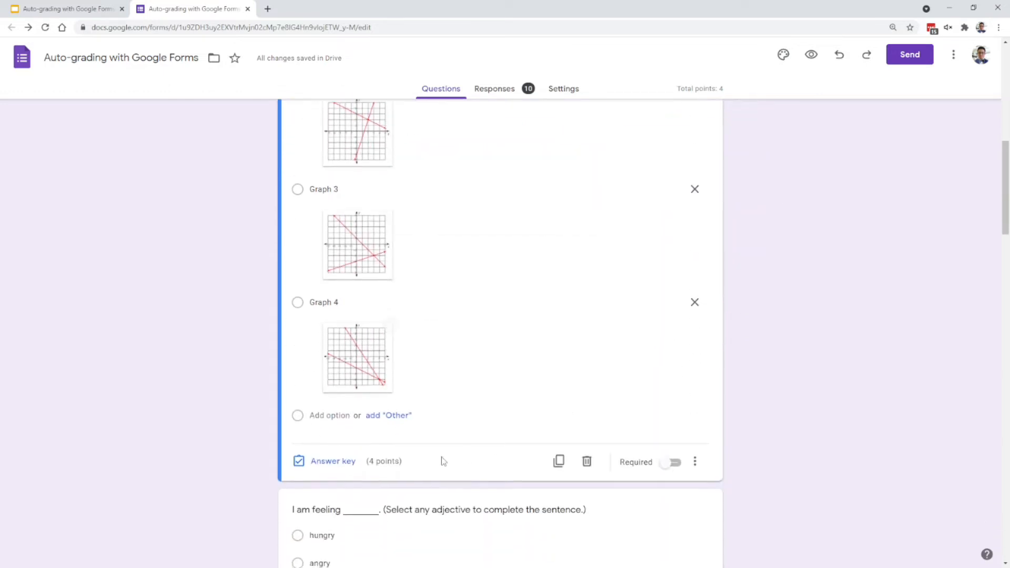
{"action": "scroll", "coordinate": [792, 412], "scroll_direction": "up", "scroll_amount": 7}
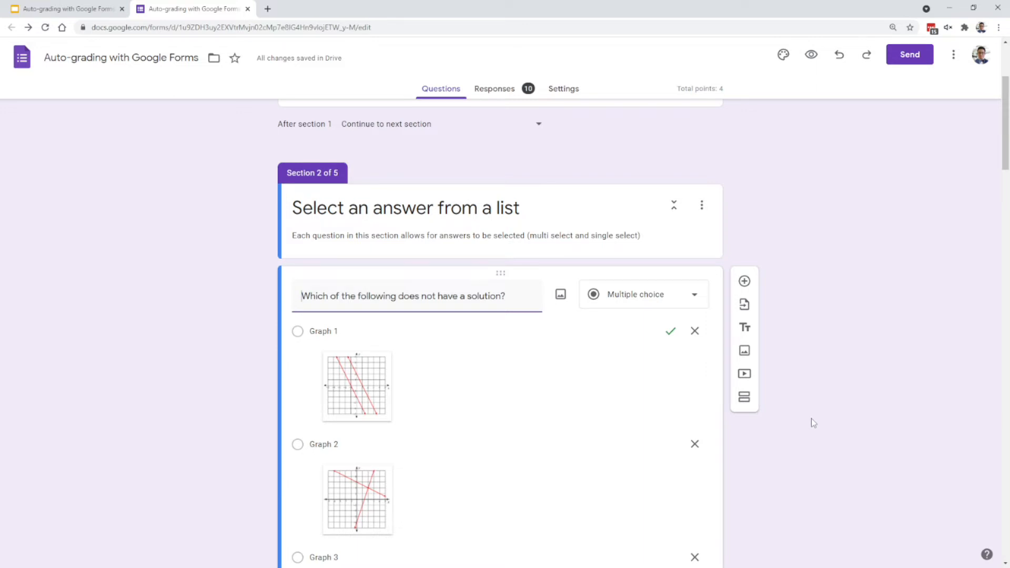
{"action": "scroll", "coordinate": [812, 423], "scroll_direction": "down", "scroll_amount": 12}
{"action": "scroll", "coordinate": [814, 440], "scroll_direction": "down", "scroll_amount": 3}
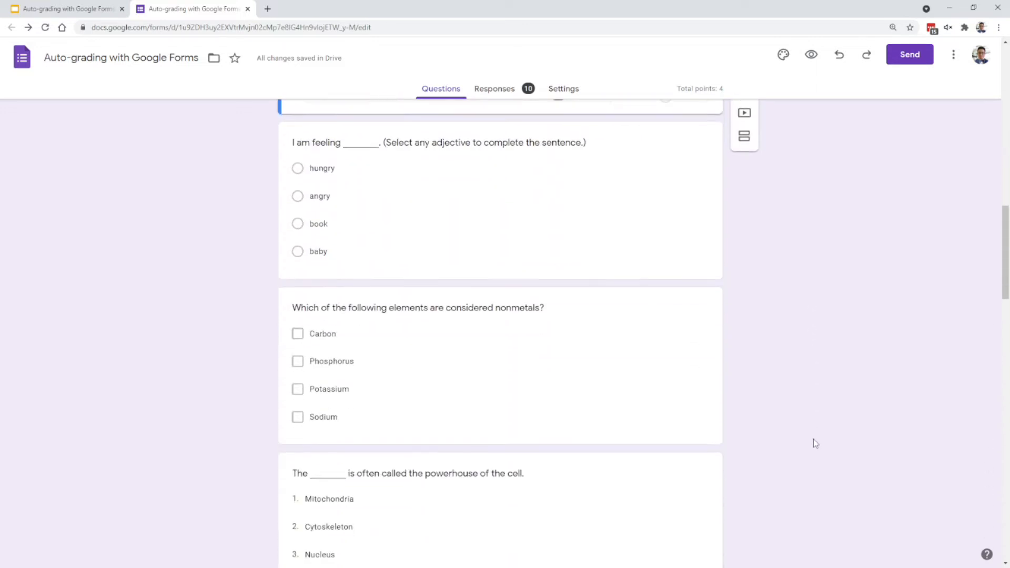
{"action": "scroll", "coordinate": [513, 441], "scroll_direction": "down", "scroll_amount": 1}
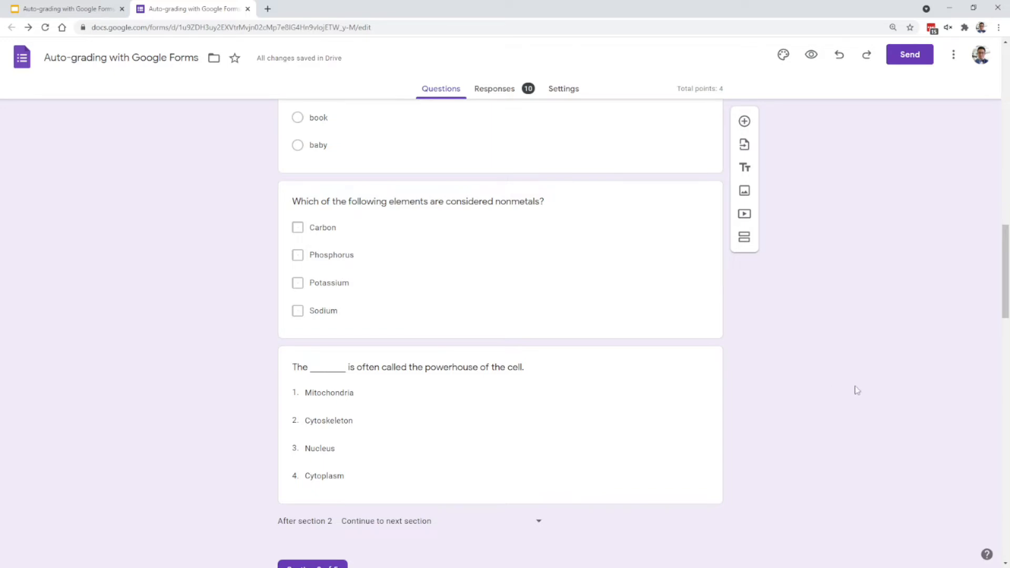
{"action": "scroll", "coordinate": [856, 379], "scroll_direction": "up", "scroll_amount": 10}
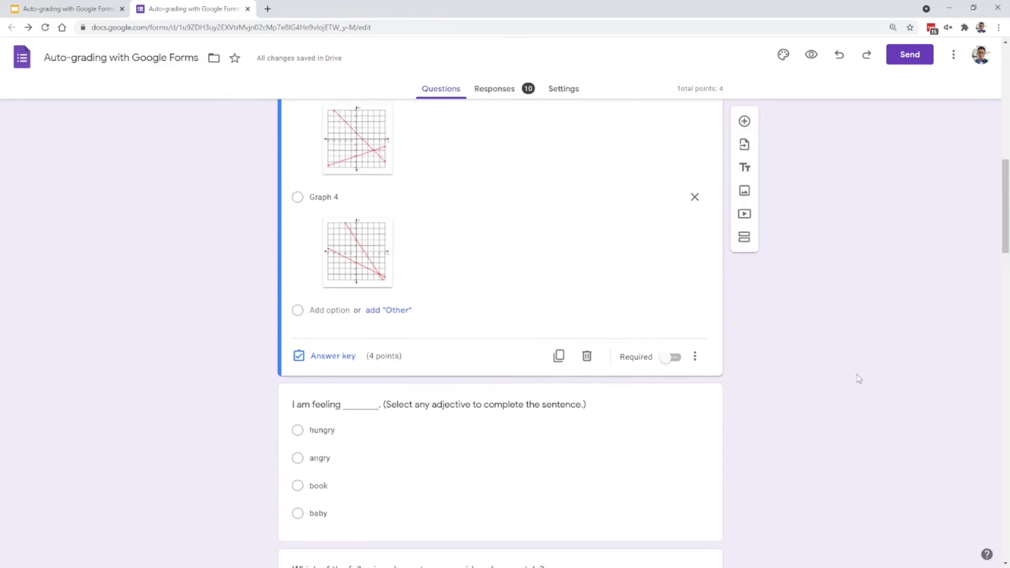
{"action": "scroll", "coordinate": [853, 378], "scroll_direction": "up", "scroll_amount": 2}
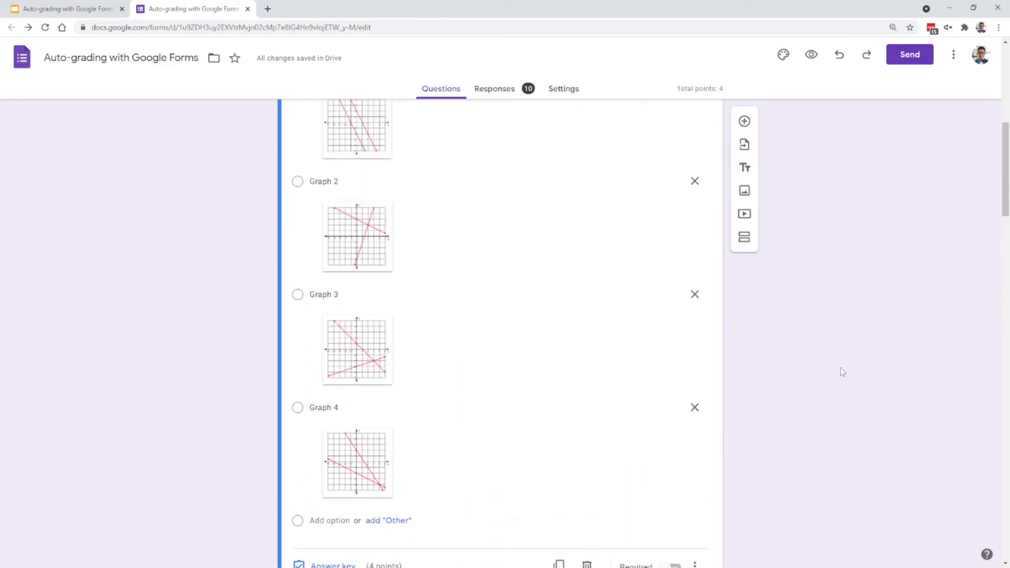
{"action": "scroll", "coordinate": [837, 370], "scroll_direction": "up", "scroll_amount": 1}
- In the answer key of "I am feeling ___", assign 4 points to the question
{"action": "scroll", "coordinate": [837, 371], "scroll_direction": "down", "scroll_amount": 5}
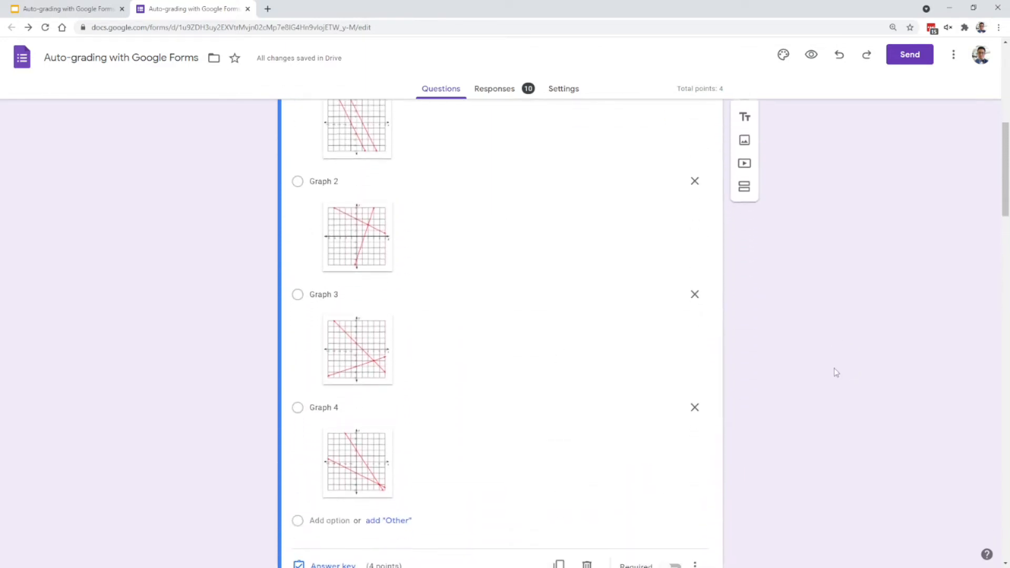
{"action": "scroll", "coordinate": [842, 369], "scroll_direction": "down", "scroll_amount": 1}
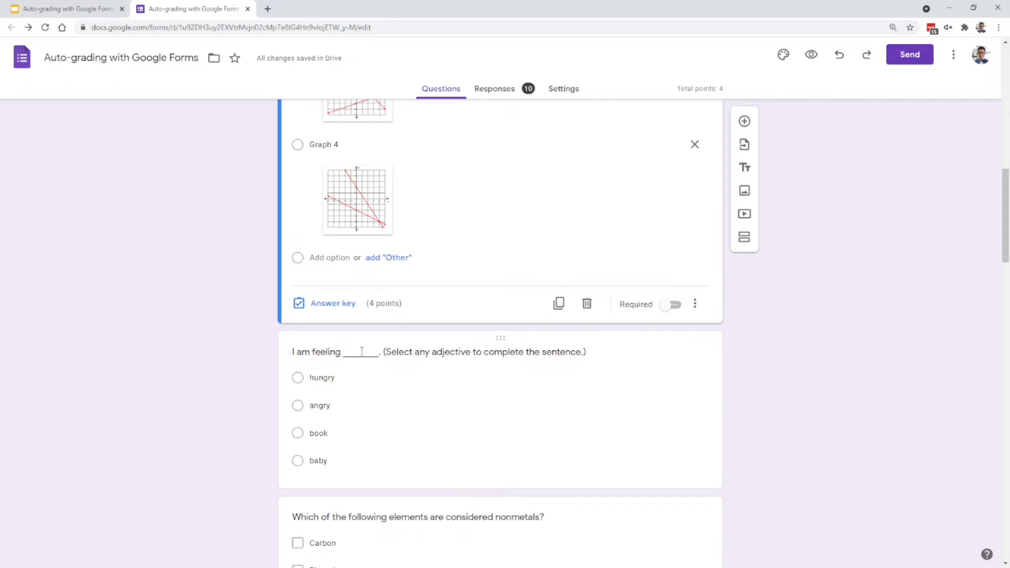
{"action": "left_click", "coordinate": [374, 364]}
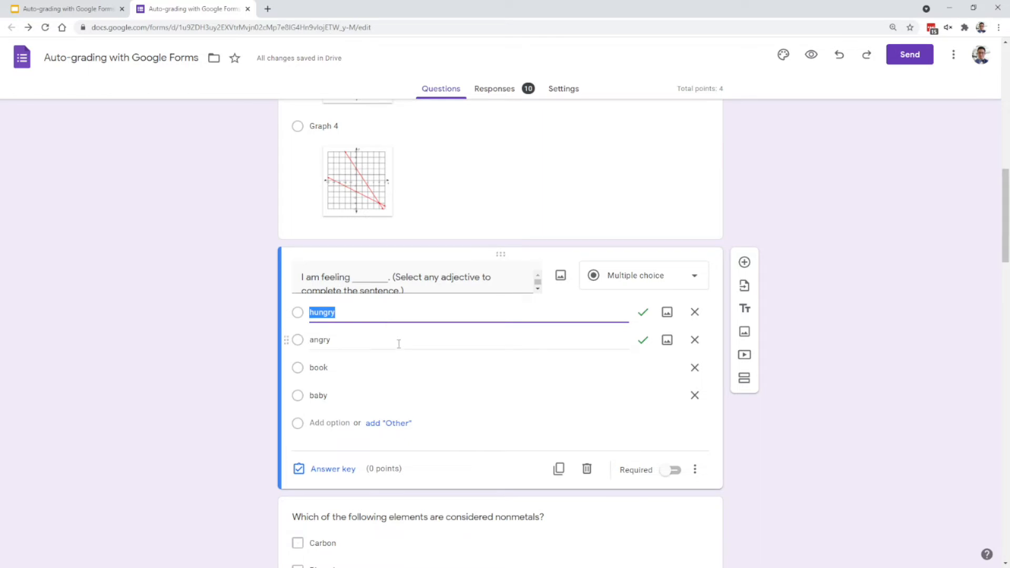
{"action": "left_click", "coordinate": [333, 469]}
{"action": "type", "text": "4"}
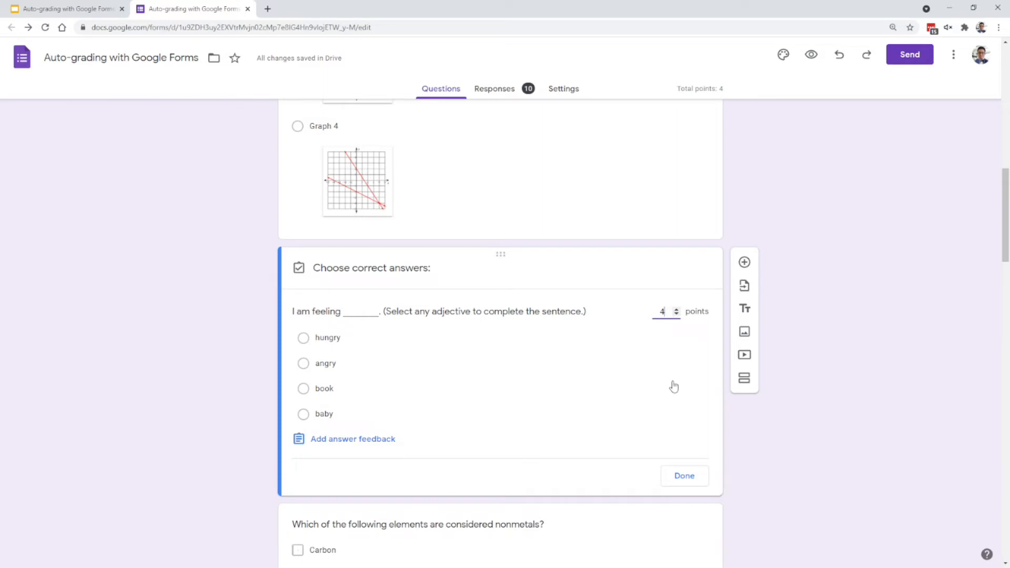
{"action": "left_click", "coordinate": [679, 478]}
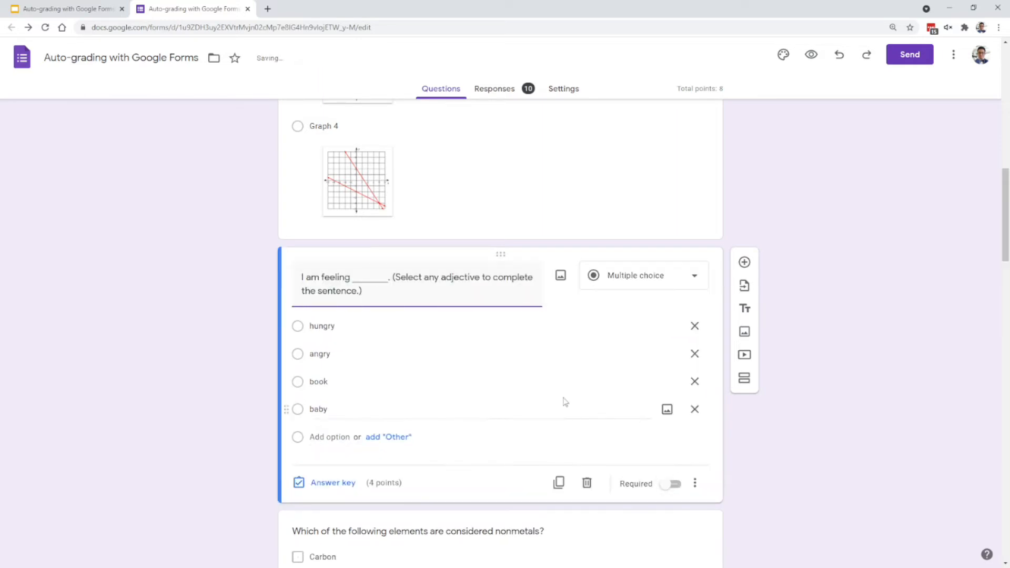
- Mark both "hungry" and "angry" as correct answers for the "I am feeling ___" question
{"action": "left_click", "coordinate": [348, 483]}
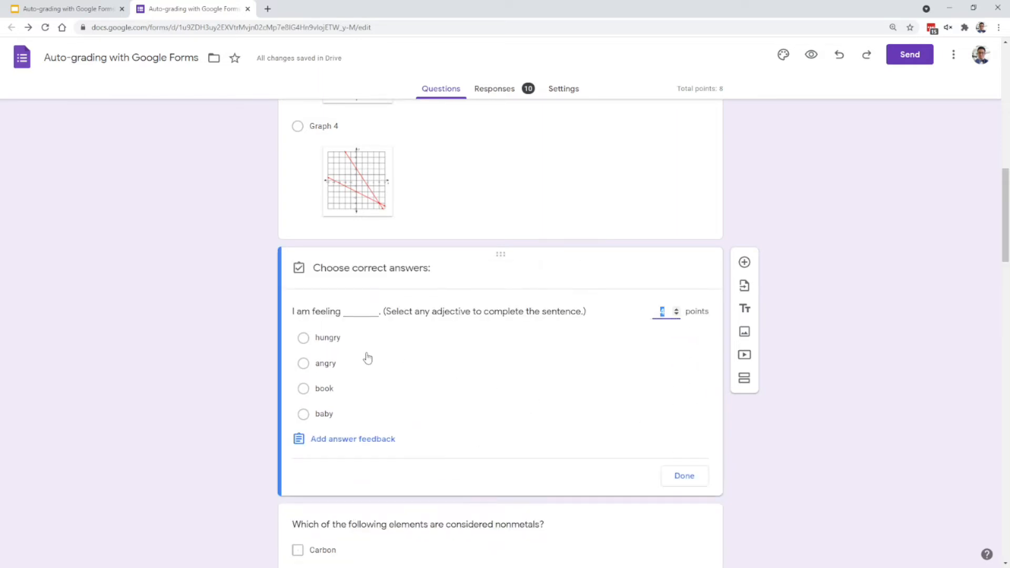
{"action": "left_click", "coordinate": [351, 339]}
{"action": "left_click", "coordinate": [352, 364]}
{"action": "left_click", "coordinate": [684, 477]}
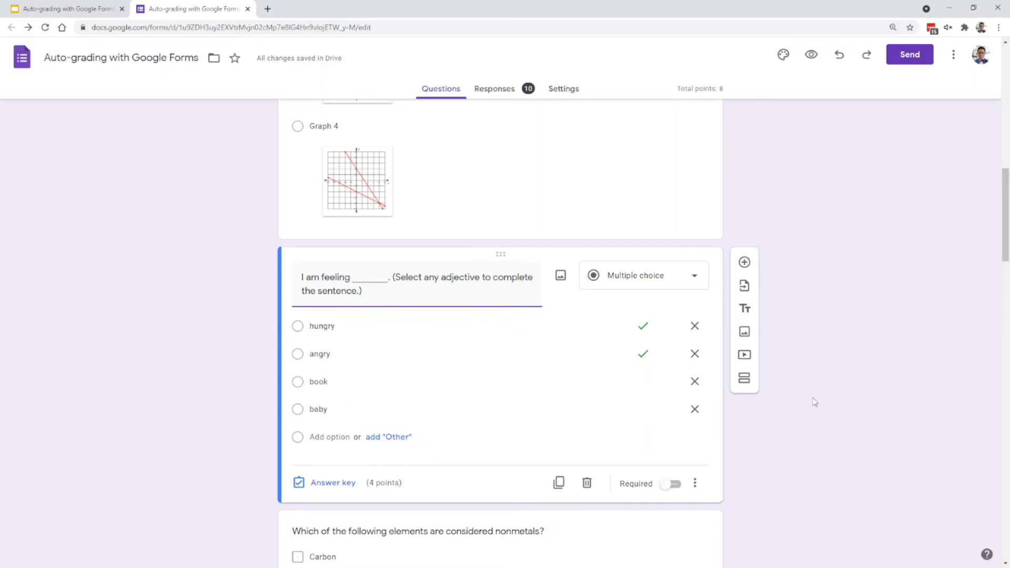
- In the answer key of the nonmetals checkbox question, mark Carbon and Phosphorus as correct and assign 4 points
{"action": "scroll", "coordinate": [818, 400], "scroll_direction": "down", "scroll_amount": 5}
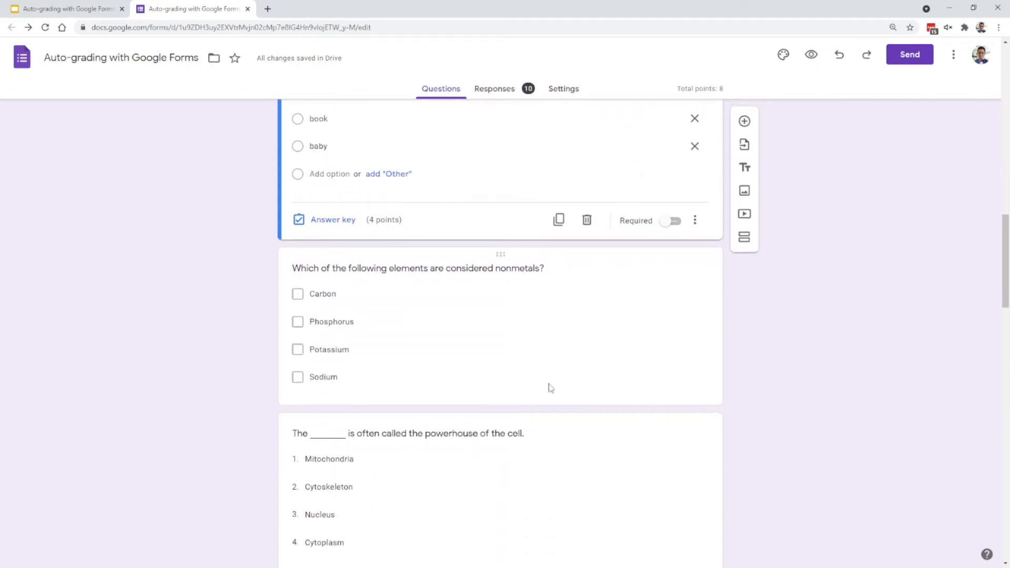
{"action": "left_click", "coordinate": [469, 374]}
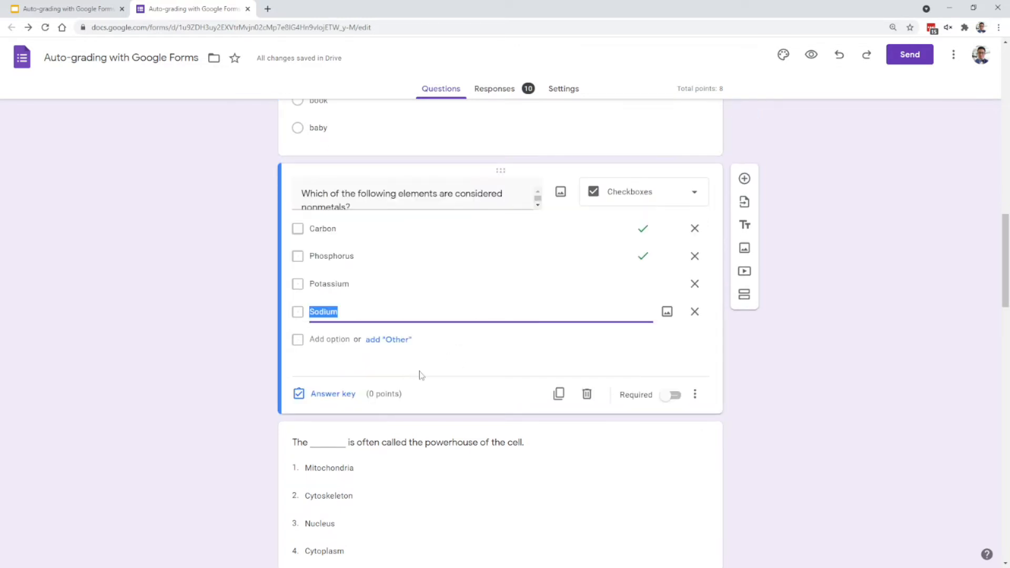
{"action": "left_click", "coordinate": [332, 394]}
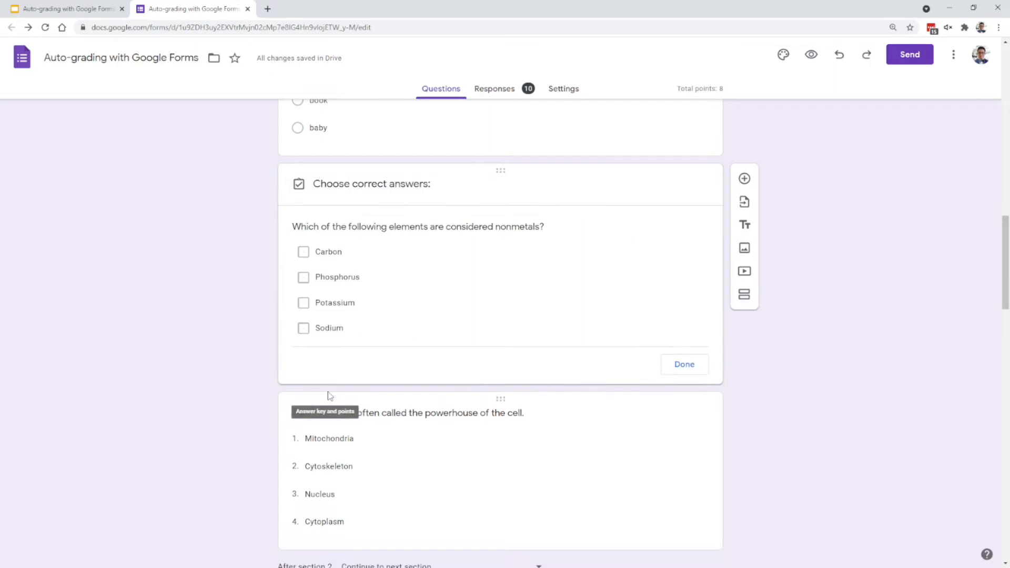
{"action": "left_click", "coordinate": [303, 254]}
{"action": "left_click", "coordinate": [303, 280]}
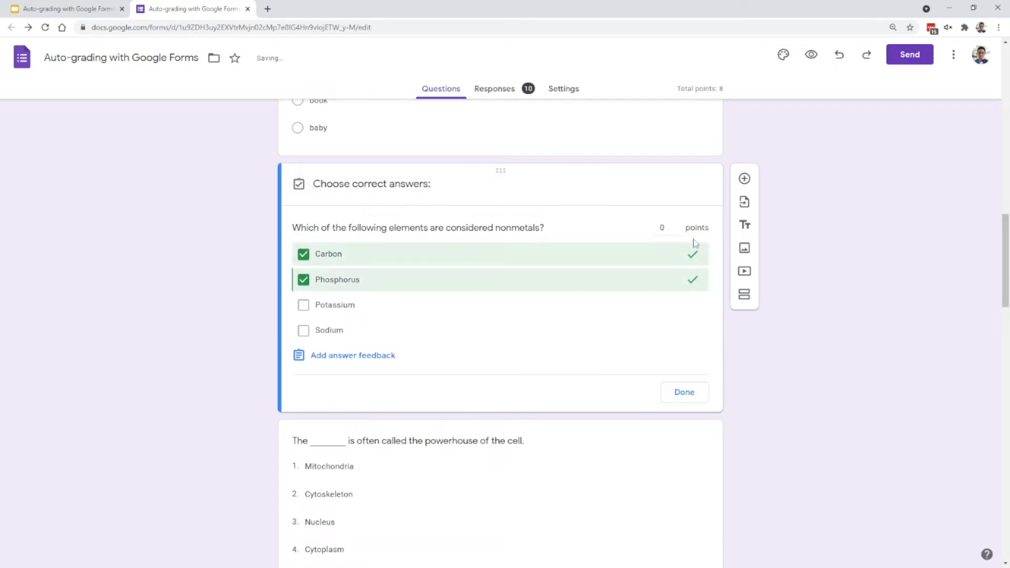
{"action": "type", "text": "4"}
{"action": "left_click", "coordinate": [685, 392]}
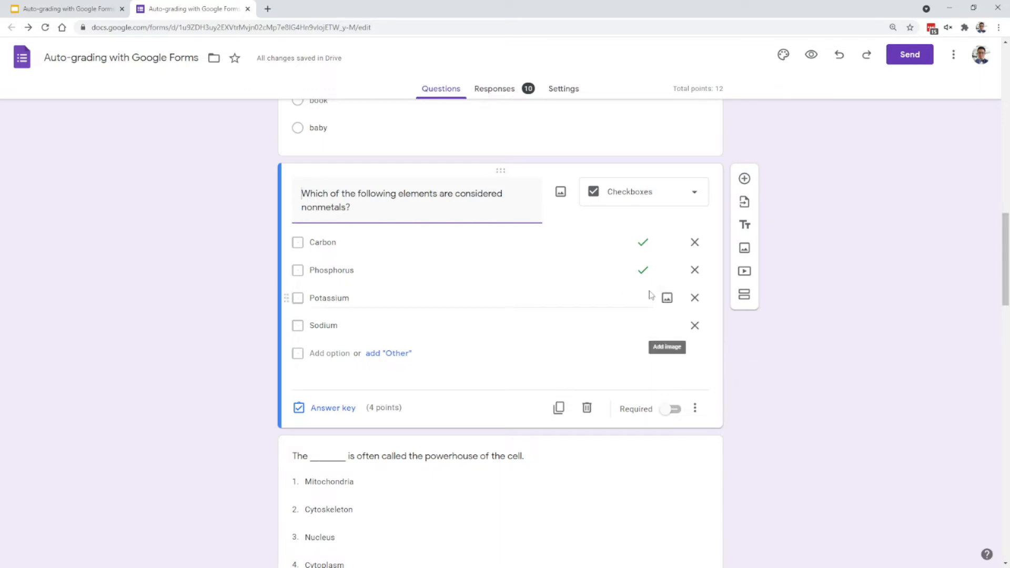
- In the answer key of the "powerhouse of the cell" dropdown question, mark Mitochondria as correct and assign 4 points
{"action": "scroll", "coordinate": [799, 360], "scroll_direction": "down", "scroll_amount": 1}
{"action": "scroll", "coordinate": [799, 360], "scroll_direction": "down", "scroll_amount": 3}
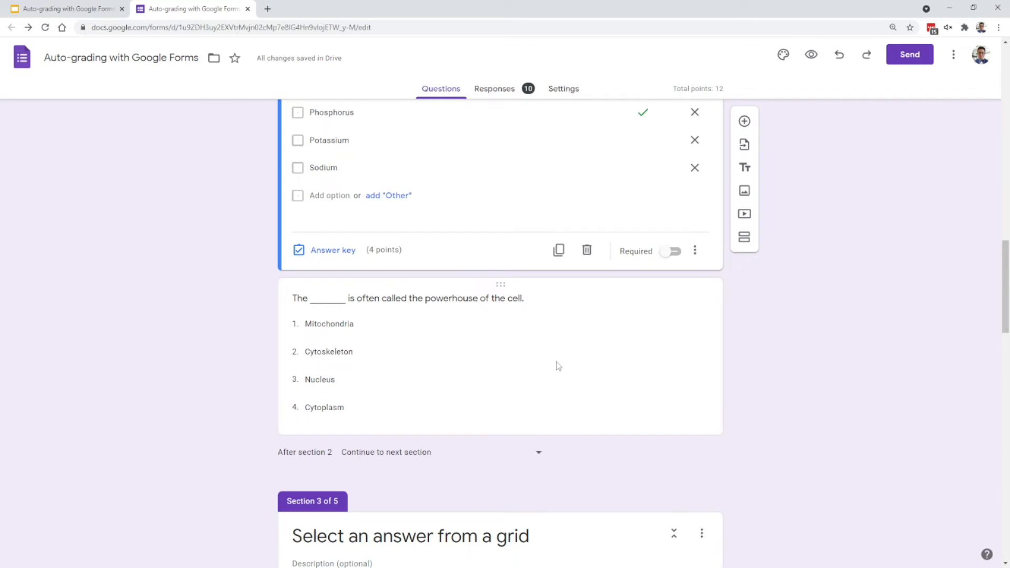
{"action": "left_click", "coordinate": [559, 366]}
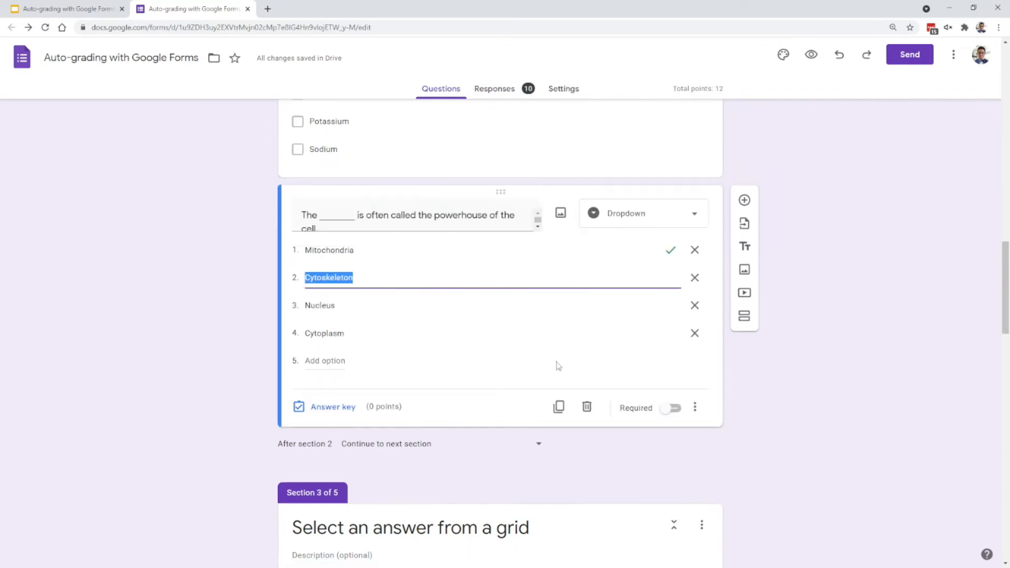
{"action": "left_click", "coordinate": [349, 411]}
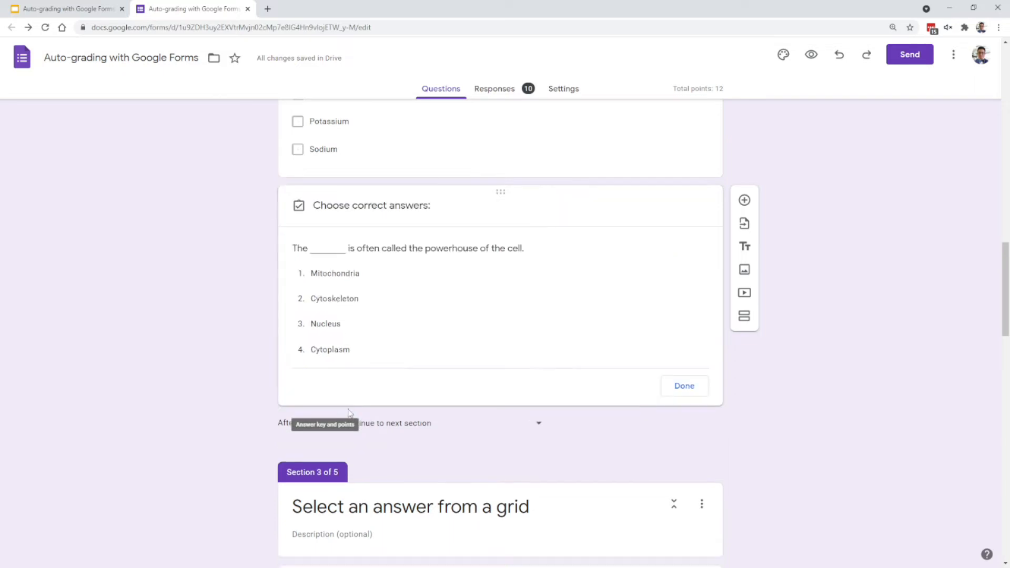
{"action": "left_click", "coordinate": [364, 281]}
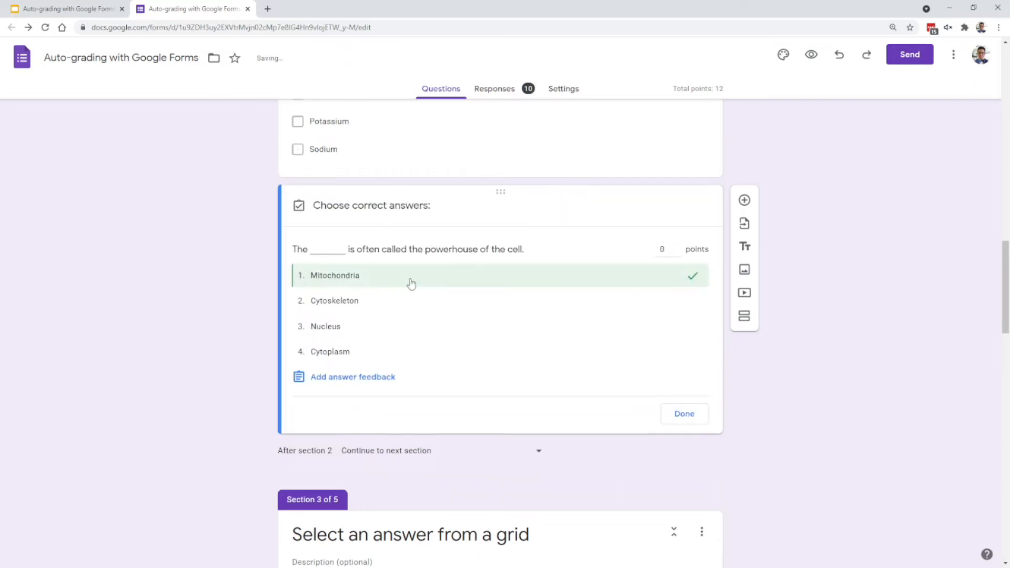
{"action": "left_click", "coordinate": [663, 249]}
{"action": "type", "text": "4"}
{"action": "left_click", "coordinate": [684, 416]}
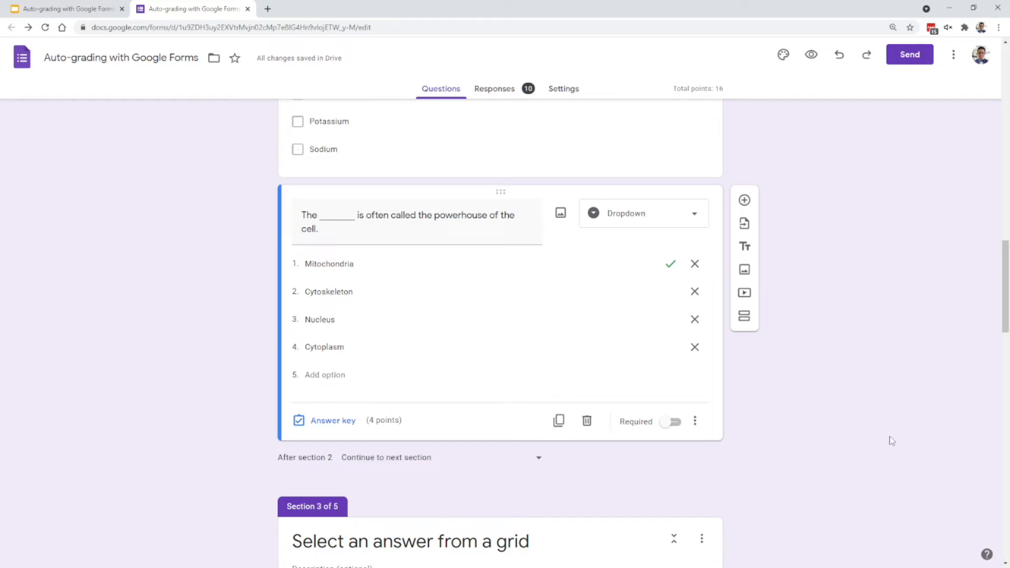
- In the answer key of the number classification grid, mark Natural, Integer, Rational and Real Number as correct for 53
{"action": "scroll", "coordinate": [891, 420], "scroll_direction": "down", "scroll_amount": 5}
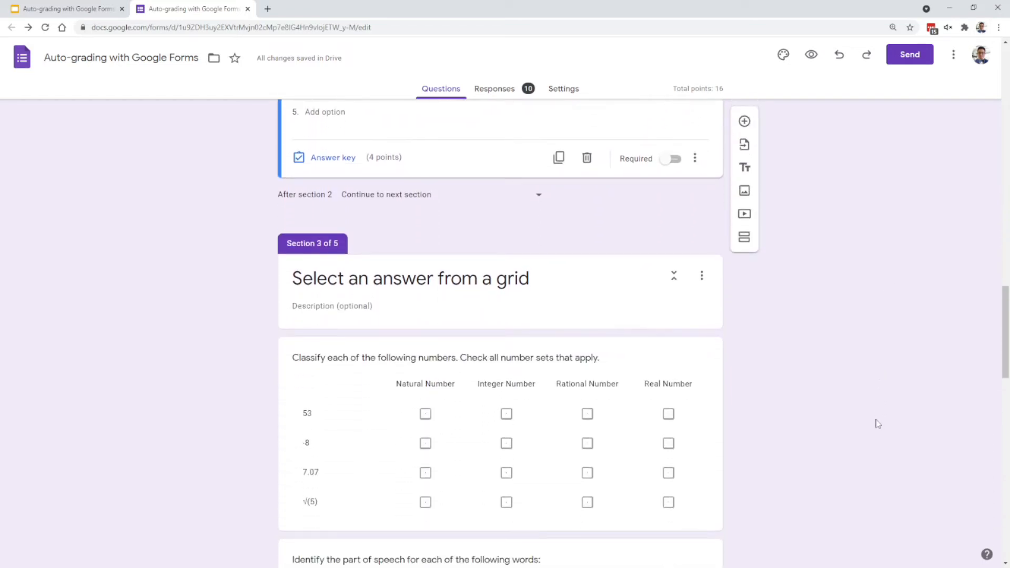
{"action": "scroll", "coordinate": [876, 426], "scroll_direction": "down", "scroll_amount": 3}
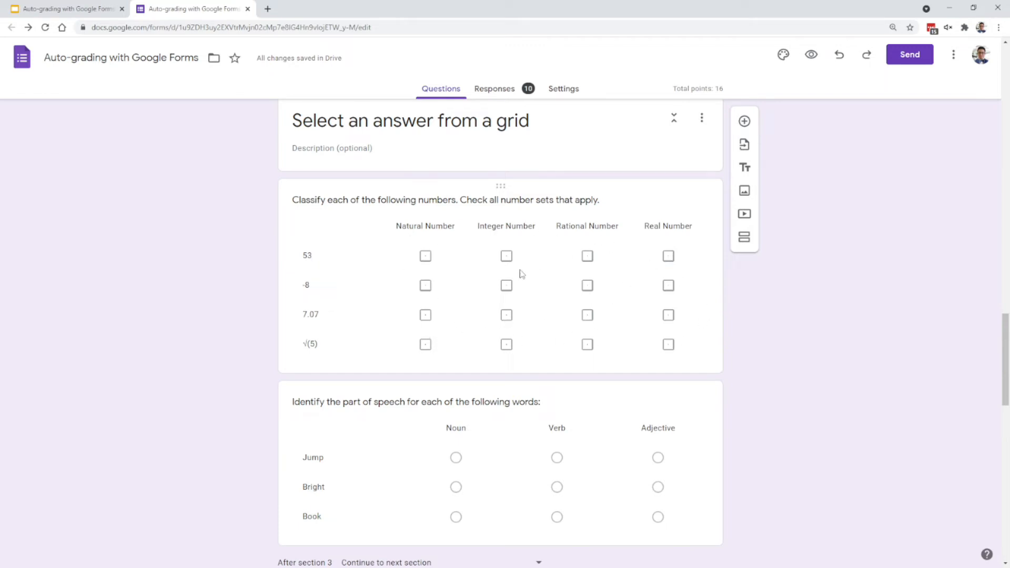
{"action": "scroll", "coordinate": [519, 285], "scroll_direction": "down", "scroll_amount": 1}
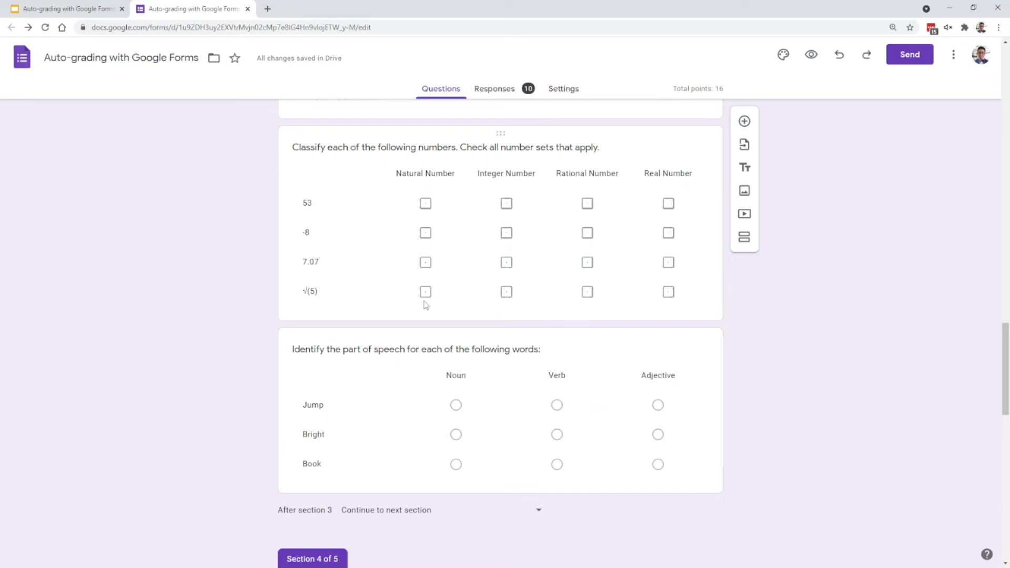
{"action": "left_click", "coordinate": [400, 291]}
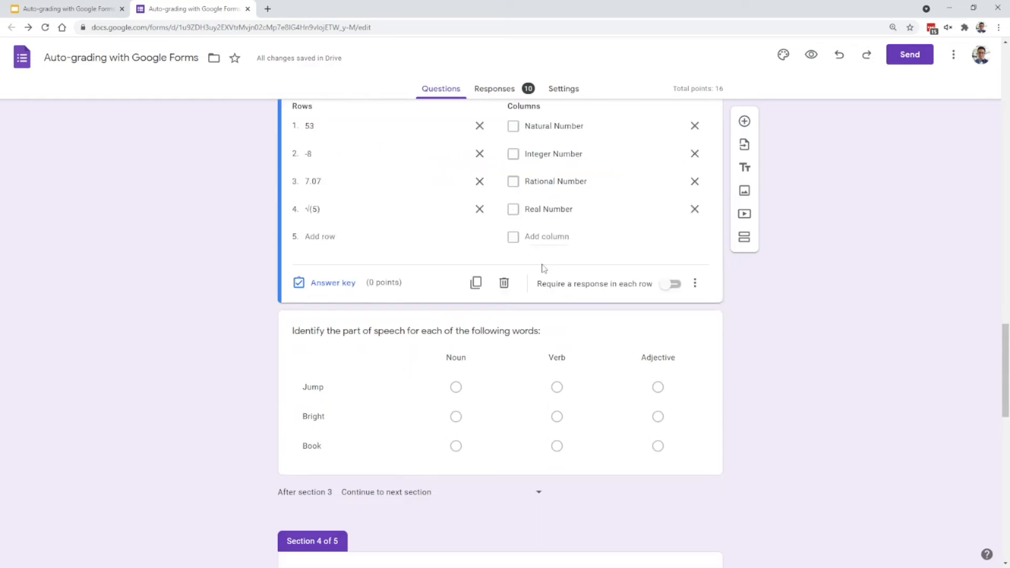
{"action": "left_click", "coordinate": [346, 340]}
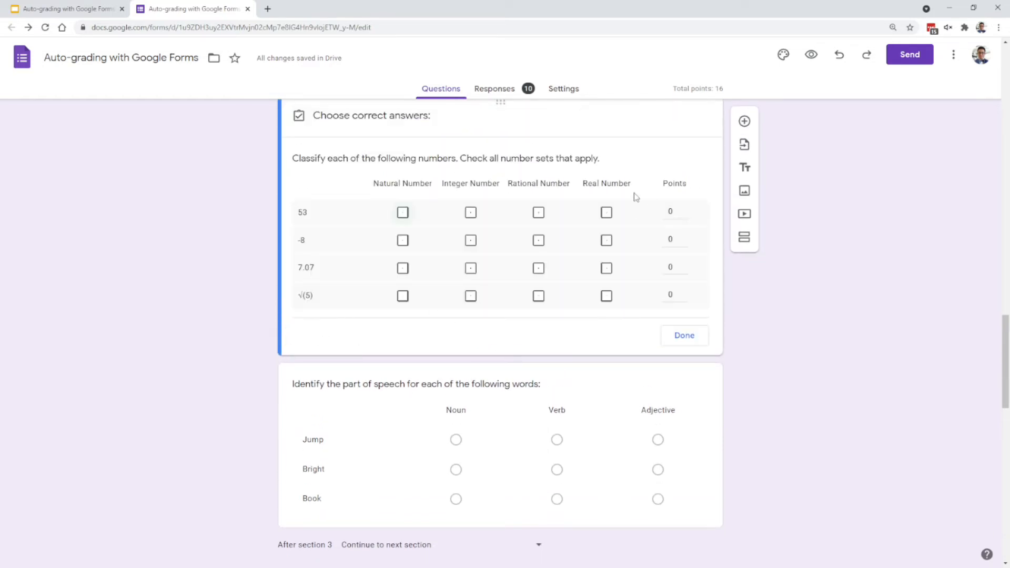
{"action": "left_click", "coordinate": [403, 212]}
{"action": "left_click", "coordinate": [471, 212]}
{"action": "left_click", "coordinate": [539, 212]}
{"action": "left_click", "coordinate": [607, 213]}
- Mark Integer, Rational and Real as correct for -8, Rational and Real for 7.07, and Real for √(5)
{"action": "left_click", "coordinate": [607, 241]}
{"action": "left_click", "coordinate": [539, 241]}
{"action": "left_click", "coordinate": [471, 241]}
{"action": "left_click", "coordinate": [539, 269]}
{"action": "left_click", "coordinate": [606, 268]}
{"action": "left_click", "coordinate": [608, 297]}
- Set the row points to 1 in the number classification grid's answer key and close the key
{"action": "left_click", "coordinate": [675, 211]}
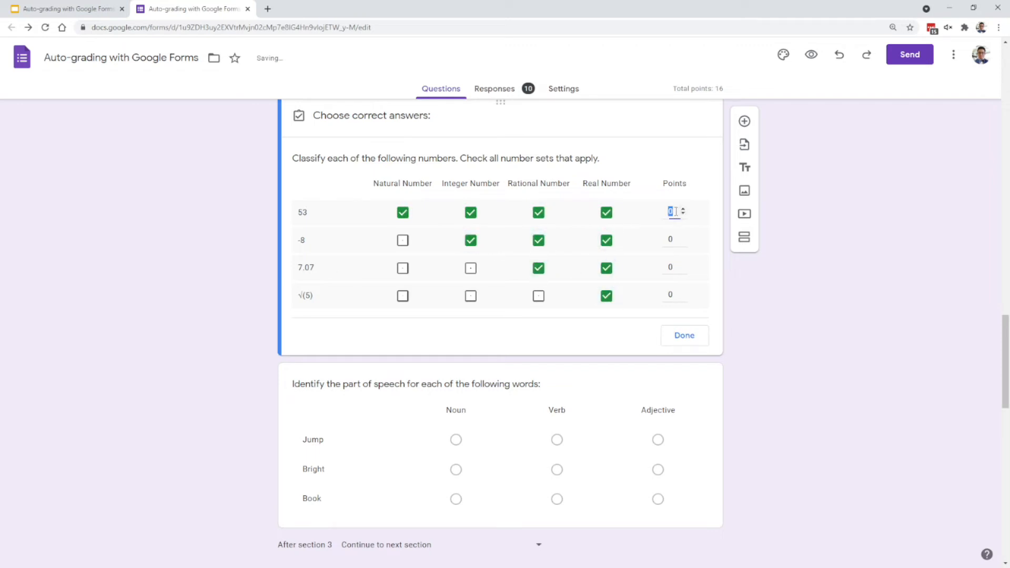
{"action": "type", "text": "1"}
{"action": "left_click", "coordinate": [671, 239]}
{"action": "left_click", "coordinate": [671, 267]}
{"action": "type", "text": "1"}
{"action": "left_click", "coordinate": [672, 295]}
{"action": "type", "text": "1"}
{"action": "left_click", "coordinate": [684, 335]}
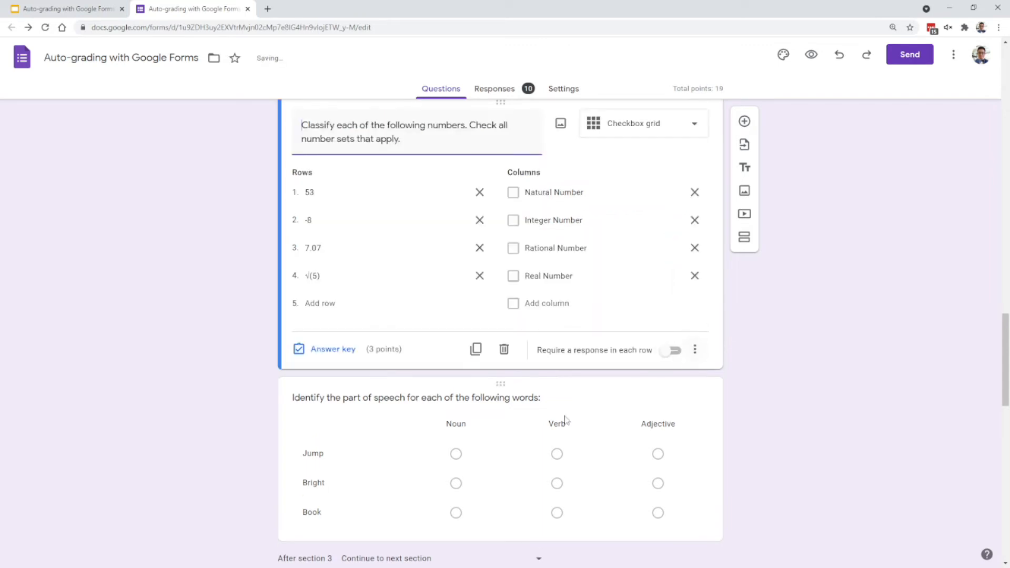
- In the answer key of the parts-of-speech grid, mark Jump as Verb, Bright as Adjective and Book as Noun
{"action": "left_click", "coordinate": [527, 422]}
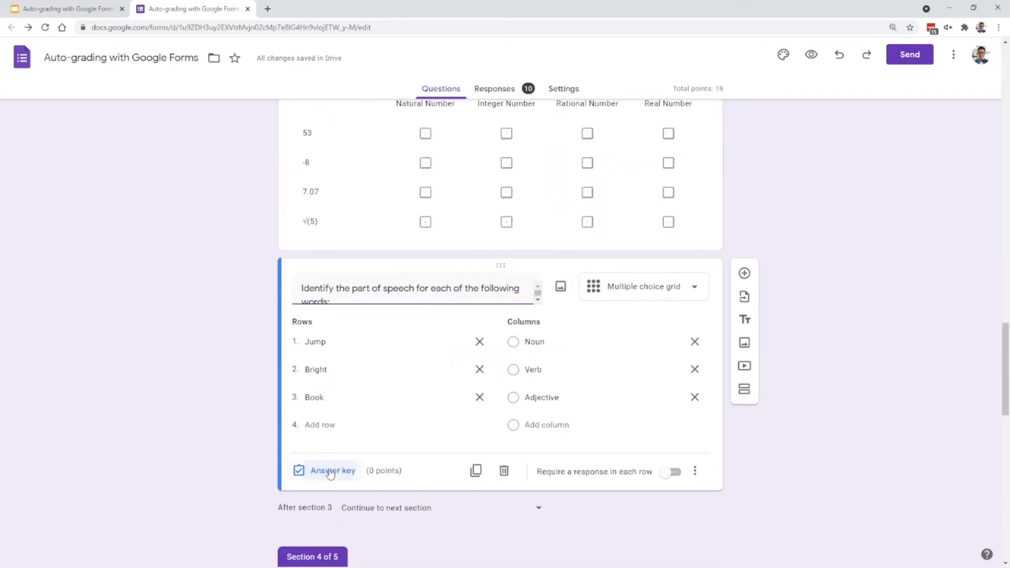
{"action": "left_click", "coordinate": [328, 473]}
{"action": "left_click", "coordinate": [505, 376]}
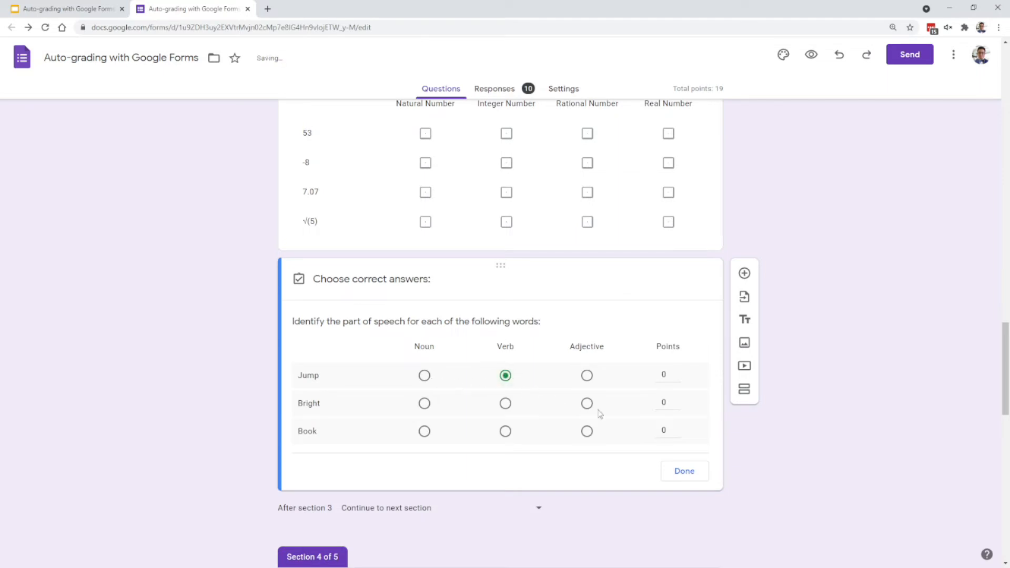
{"action": "left_click", "coordinate": [587, 403]}
{"action": "left_click", "coordinate": [424, 431]}
- Assign 1 point to each row of the parts-of-speech grid and close its answer key
{"action": "left_click", "coordinate": [666, 375]}
{"action": "type", "text": "1"}
{"action": "left_click", "coordinate": [677, 401]}
{"action": "left_click", "coordinate": [676, 428]}
{"action": "left_click", "coordinate": [677, 476]}
- In the answer key of the Clifford short-answer question, list "Red" and "red" as correct answers
{"action": "scroll", "coordinate": [728, 354], "scroll_direction": "down", "scroll_amount": 4}
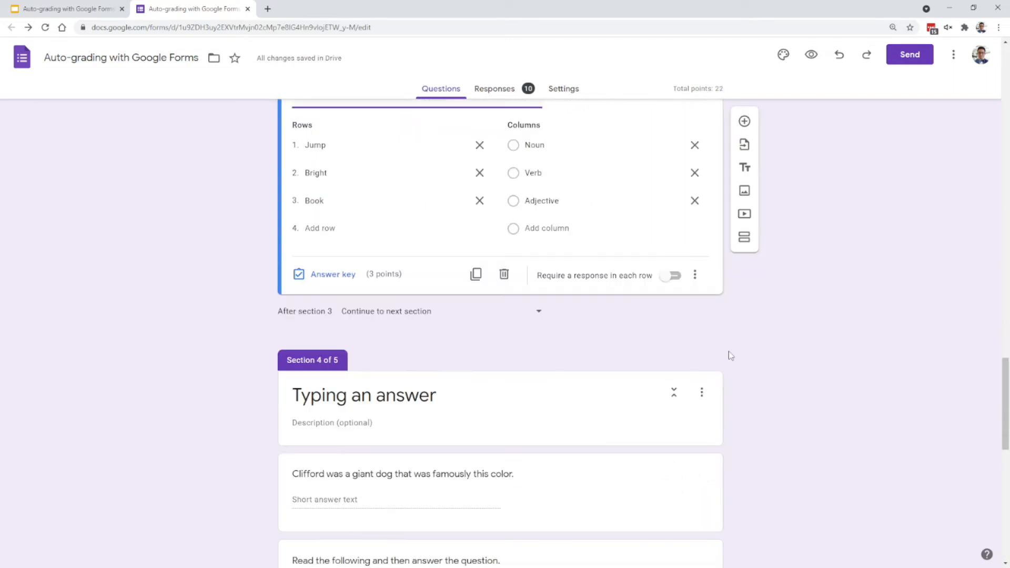
{"action": "scroll", "coordinate": [732, 357], "scroll_direction": "down", "scroll_amount": 5}
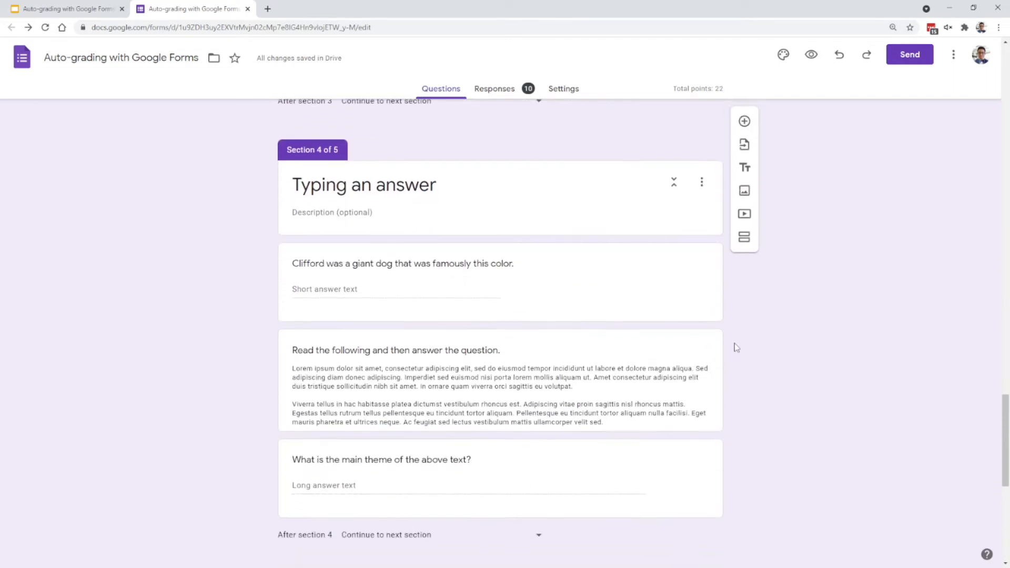
{"action": "scroll", "coordinate": [736, 347], "scroll_direction": "up", "scroll_amount": 1}
{"action": "left_click", "coordinate": [433, 288]}
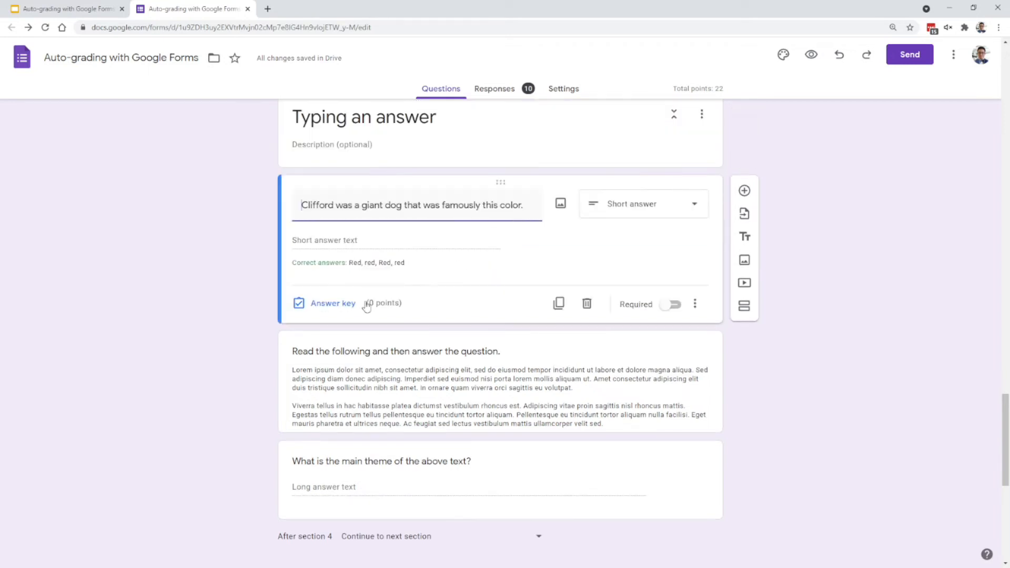
{"action": "left_click", "coordinate": [319, 307]}
{"action": "left_click", "coordinate": [340, 269]}
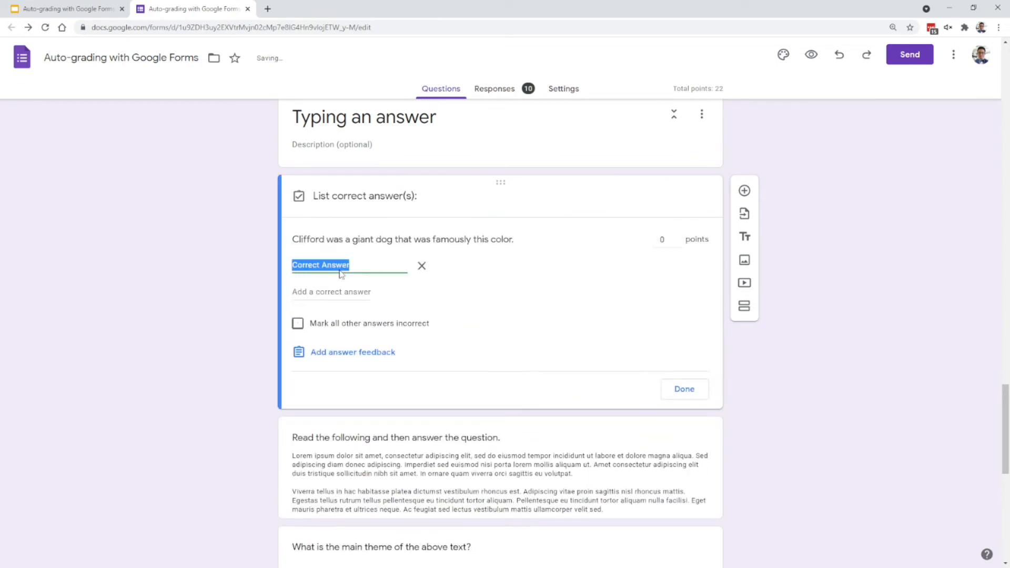
{"action": "type", "text": "Red"}
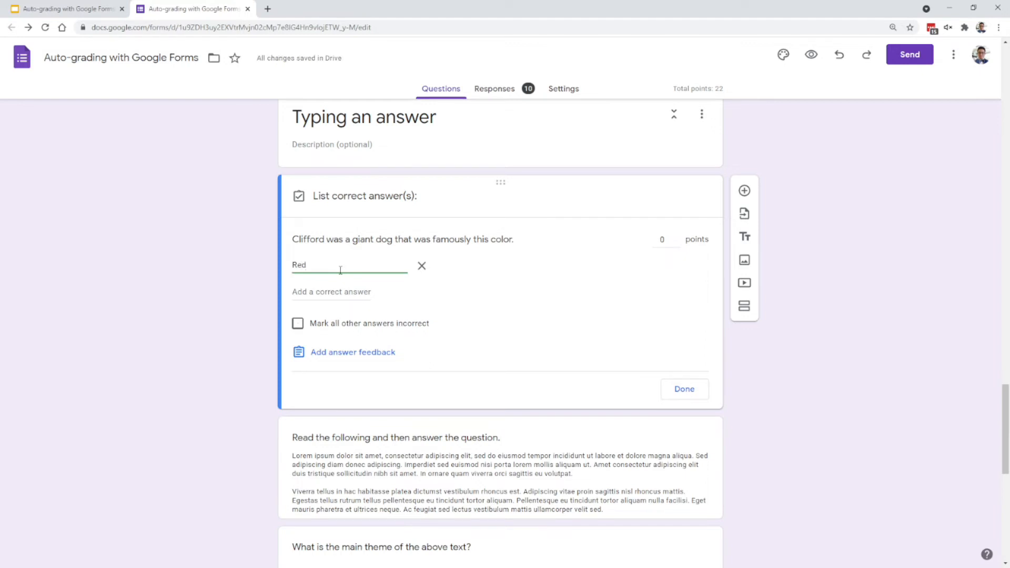
{"action": "key", "text": "Return"}
{"action": "type", "text": "red"}
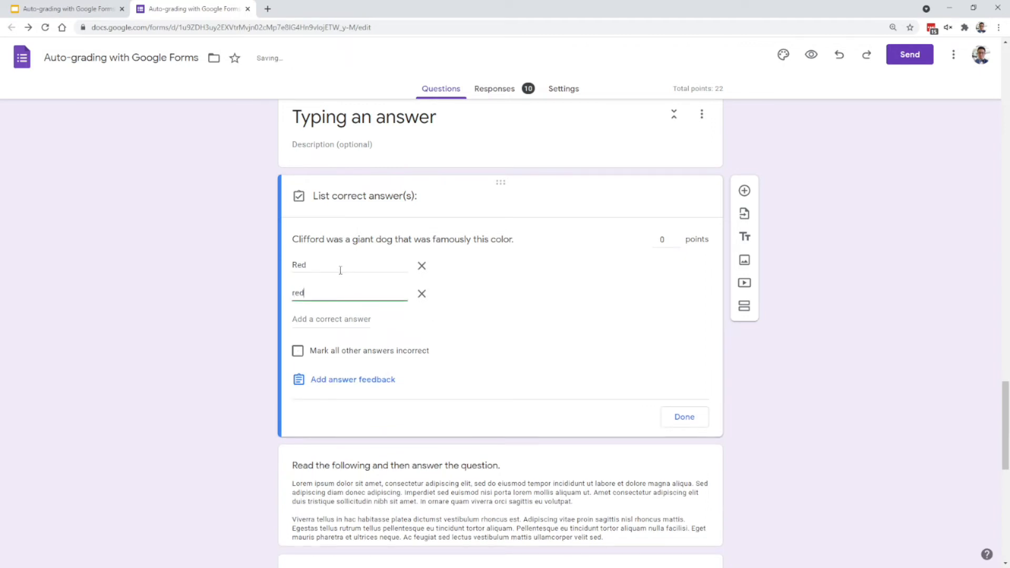
- Add "Red" and "red" once more to the Clifford question's correct answers, each with a trailing space
{"action": "key", "text": "Return"}
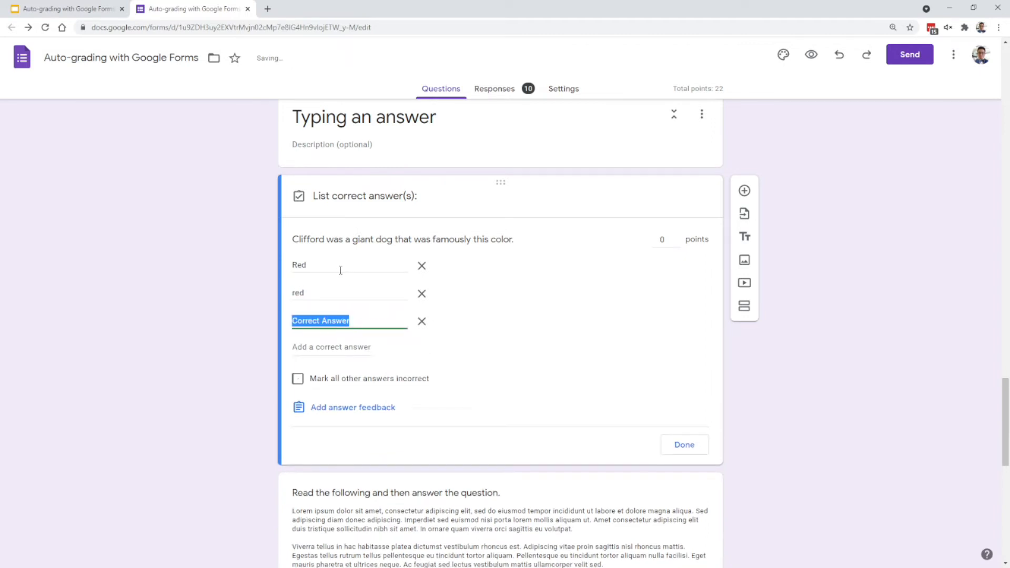
{"action": "type", "text": "Red"}
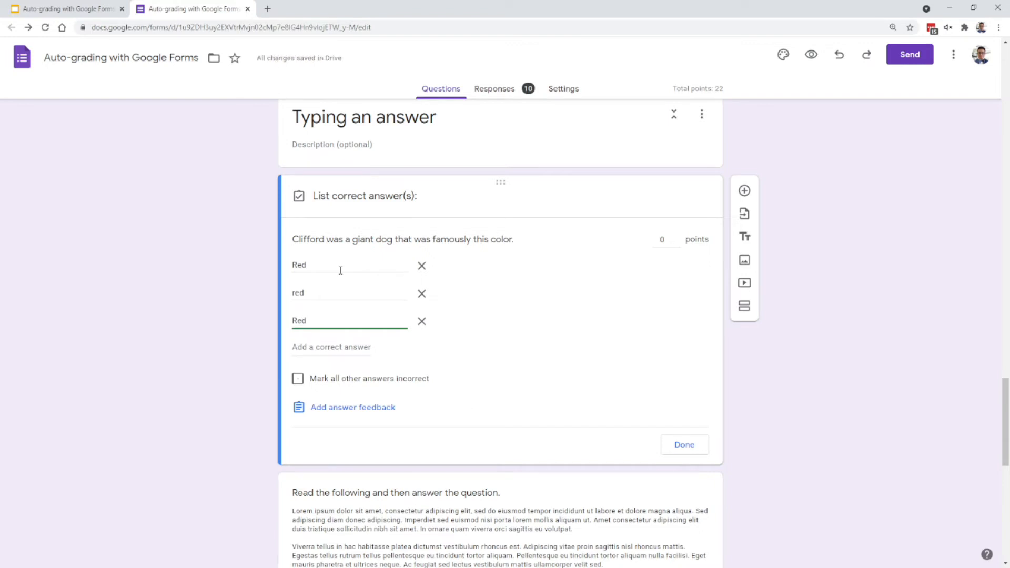
{"action": "key", "text": "Return"}
{"action": "type", "text": "red"}
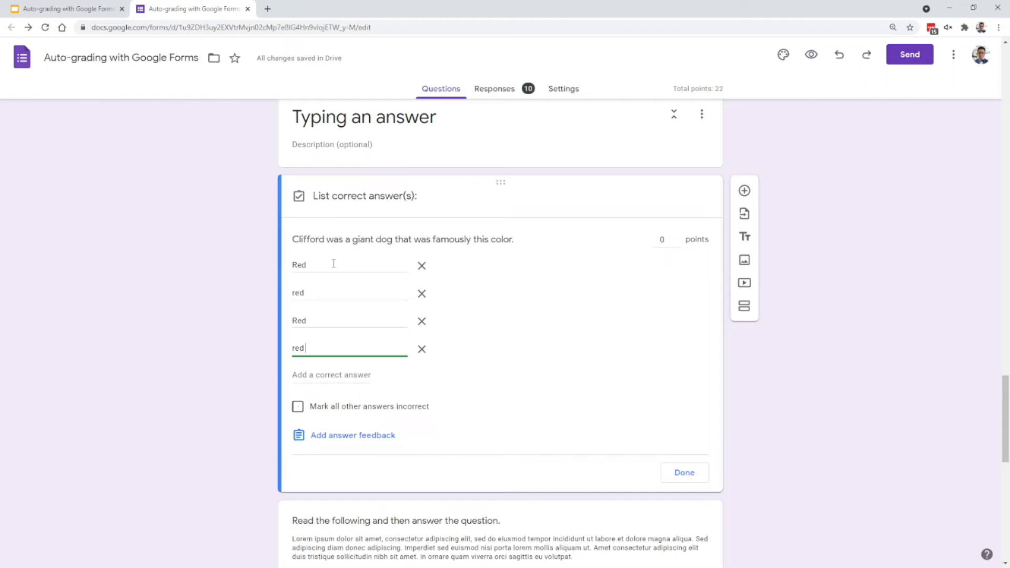
- Assign 4 points to the Clifford question and close its answer key
{"action": "left_click", "coordinate": [664, 240]}
{"action": "type", "text": "4"}
{"action": "left_click", "coordinate": [685, 472]}
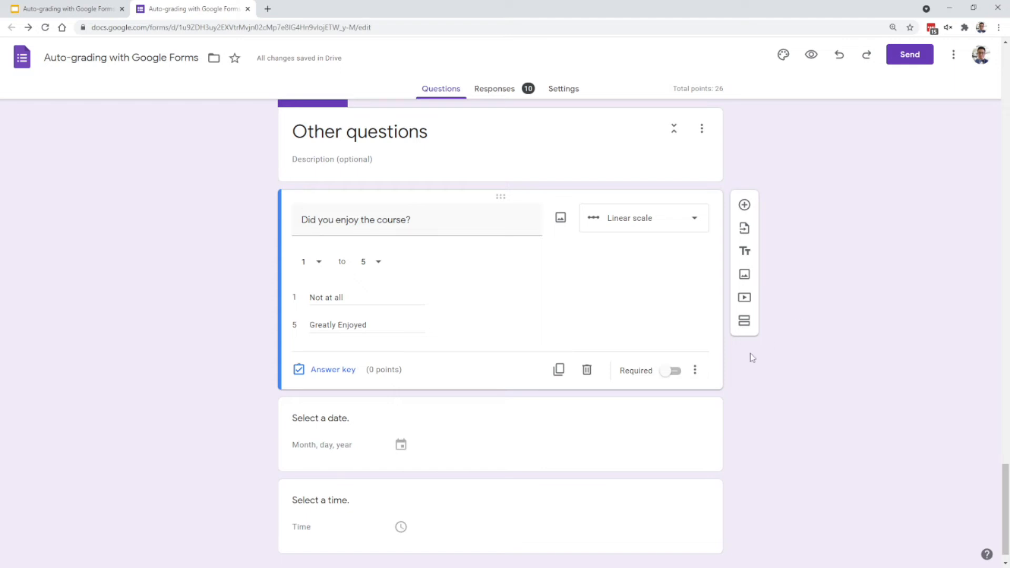
- Check which answer key options the "Did you enjoy the course?" and "Select a date." questions offer, and select the "Select a time." question
{"action": "left_click", "coordinate": [337, 370]}
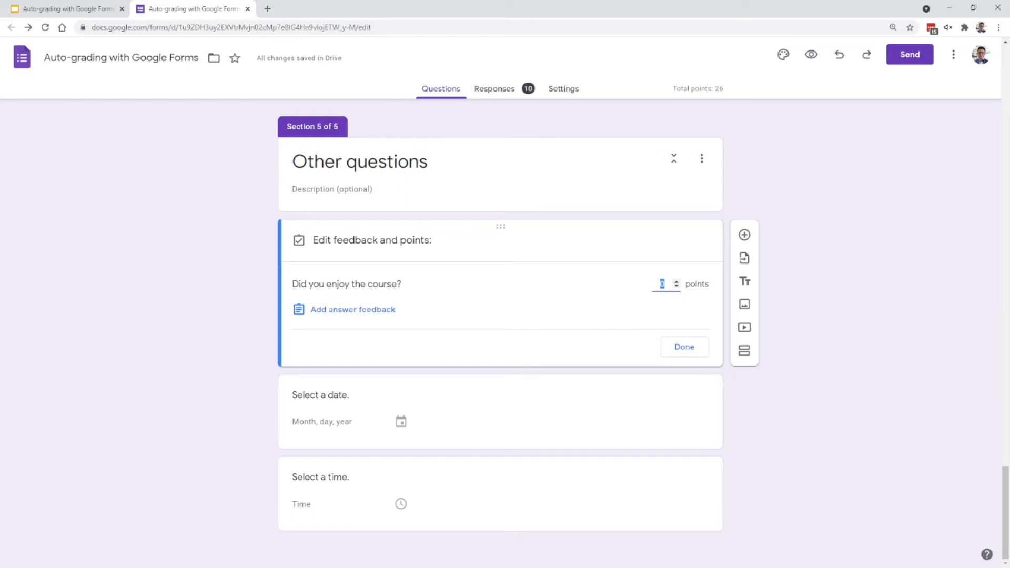
{"action": "left_click", "coordinate": [796, 370]}
{"action": "left_click", "coordinate": [455, 431]}
{"action": "left_click", "coordinate": [352, 435]}
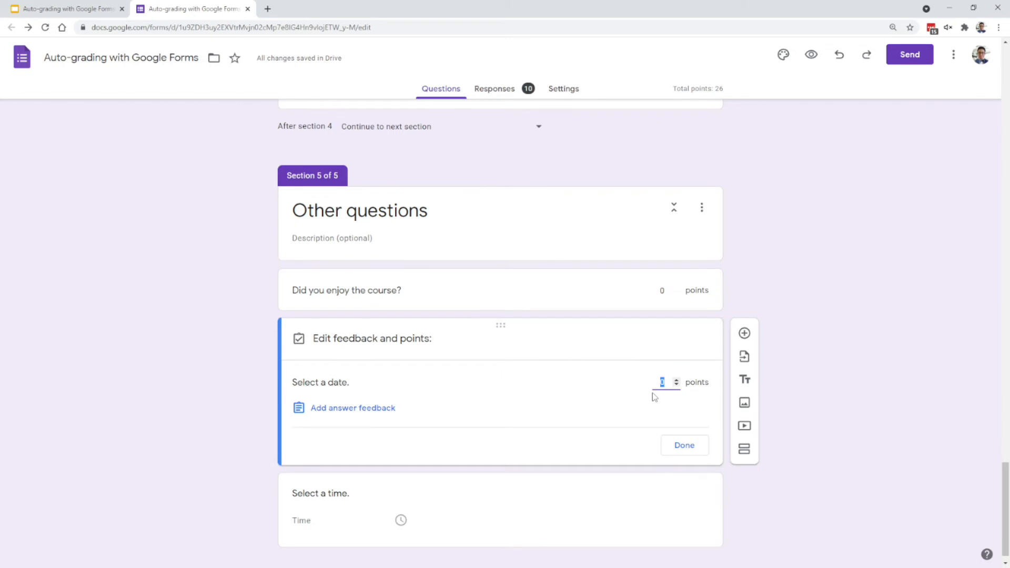
{"action": "left_click", "coordinate": [542, 495]}
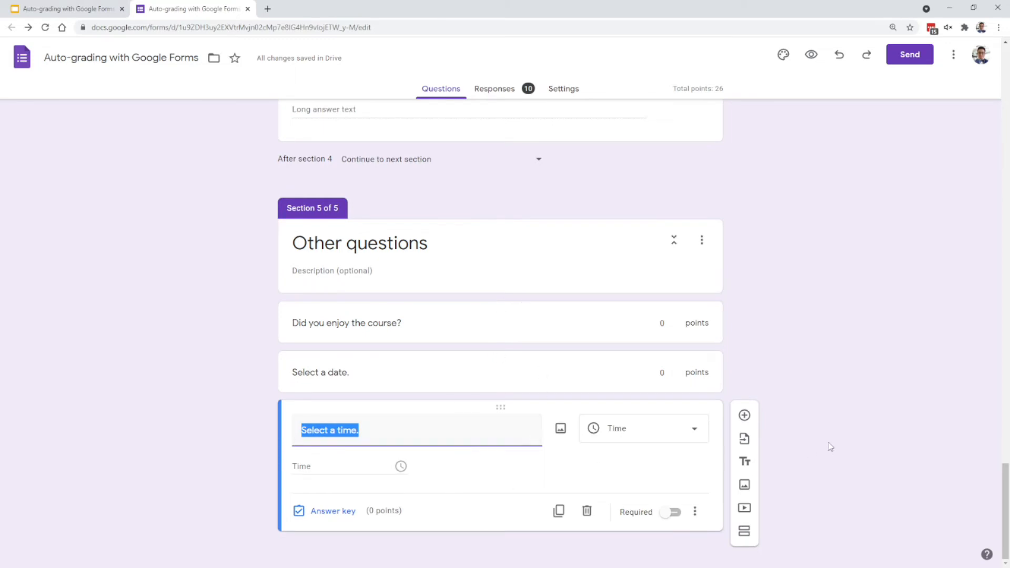
- Add a new question after "Select a time." and choose File upload as its type
{"action": "left_click", "coordinate": [744, 417]}
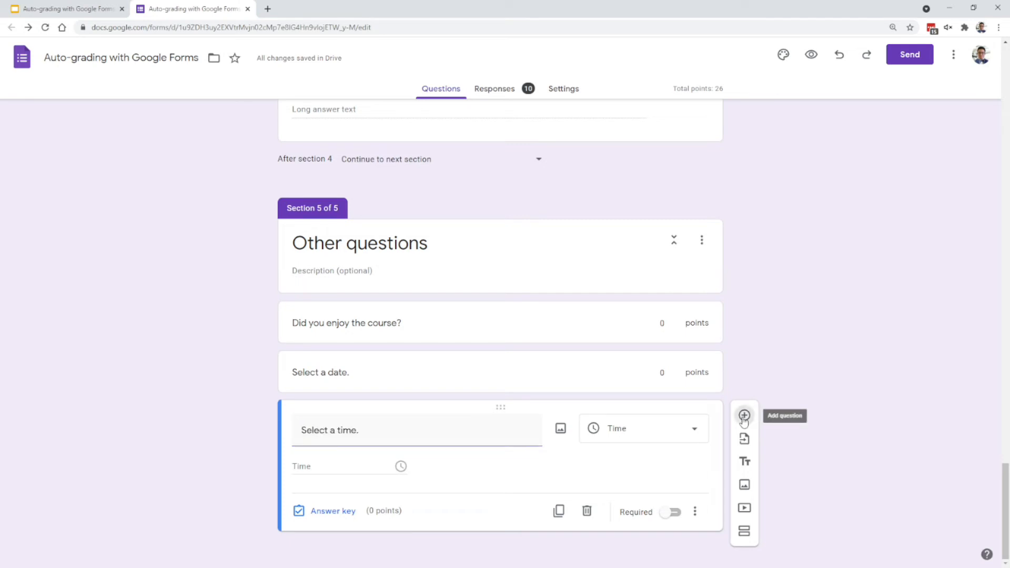
{"action": "left_click", "coordinate": [659, 460]}
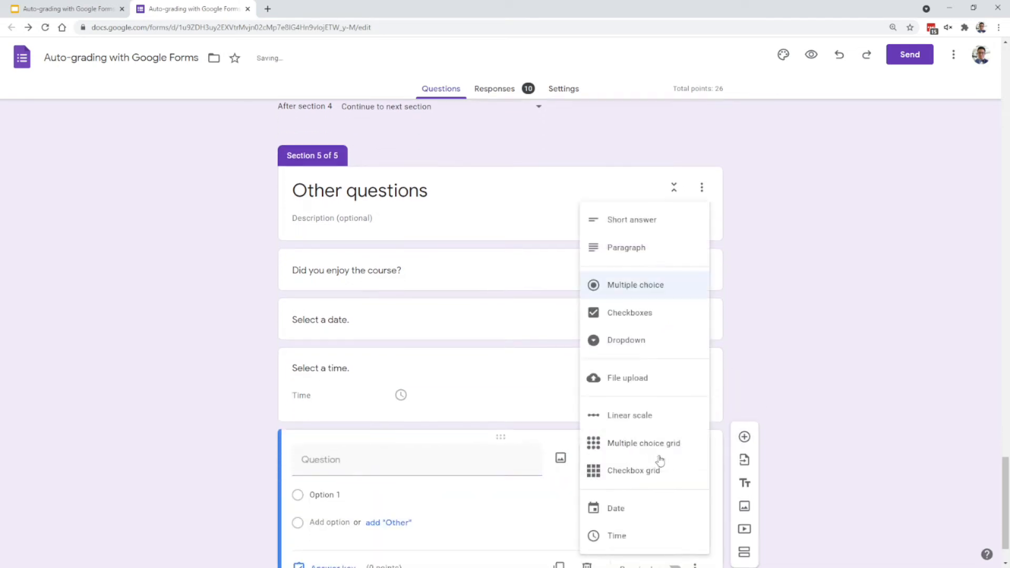
{"action": "left_click", "coordinate": [648, 383]}
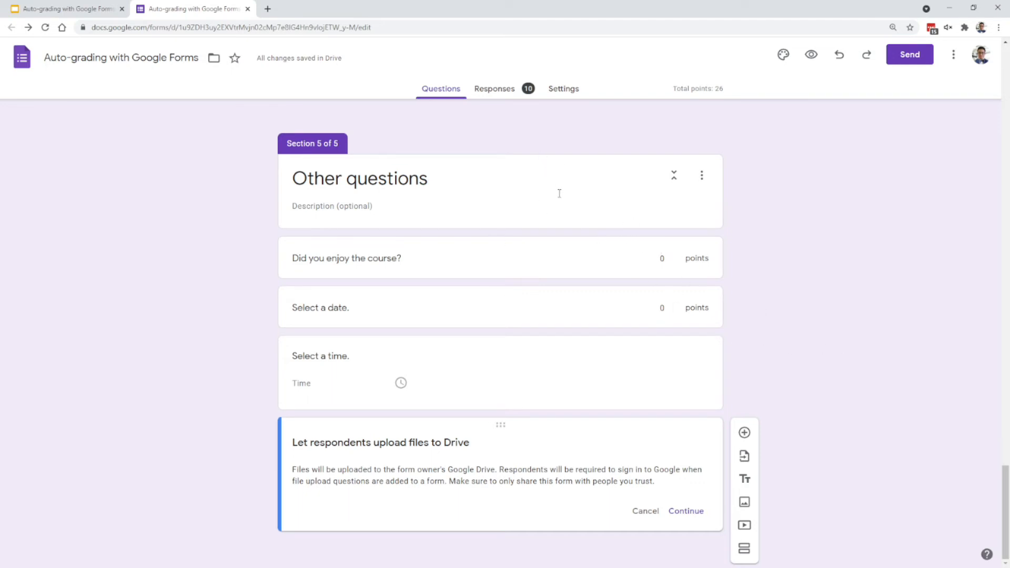
- Look through the form's responses in the summary, per-question and individual views
{"action": "left_click", "coordinate": [501, 91]}
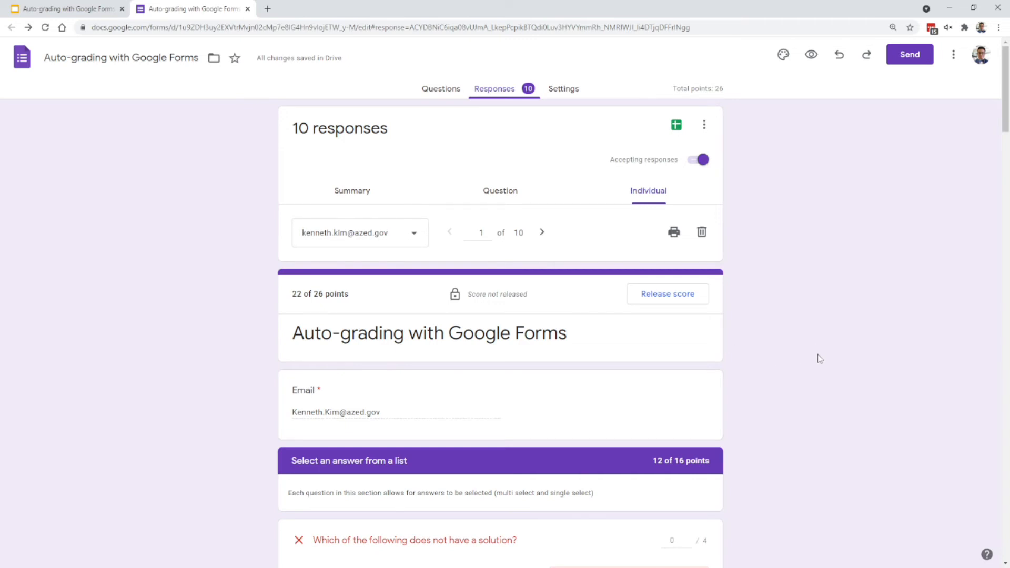
{"action": "scroll", "coordinate": [814, 354], "scroll_direction": "down", "scroll_amount": 2}
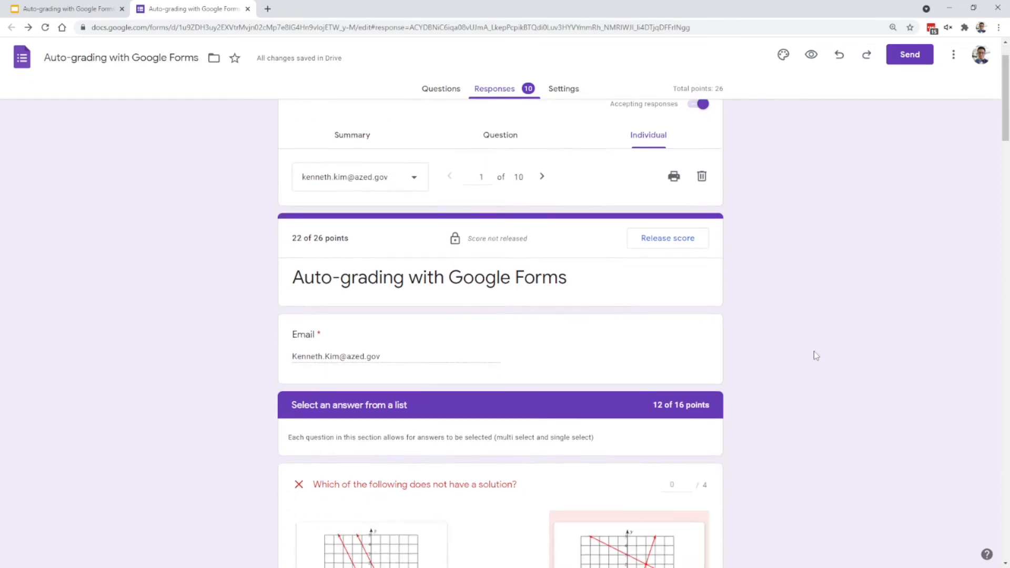
{"action": "scroll", "coordinate": [819, 353], "scroll_direction": "down", "scroll_amount": 1}
{"action": "scroll", "coordinate": [819, 354], "scroll_direction": "up", "scroll_amount": 2}
{"action": "left_click", "coordinate": [340, 147]}
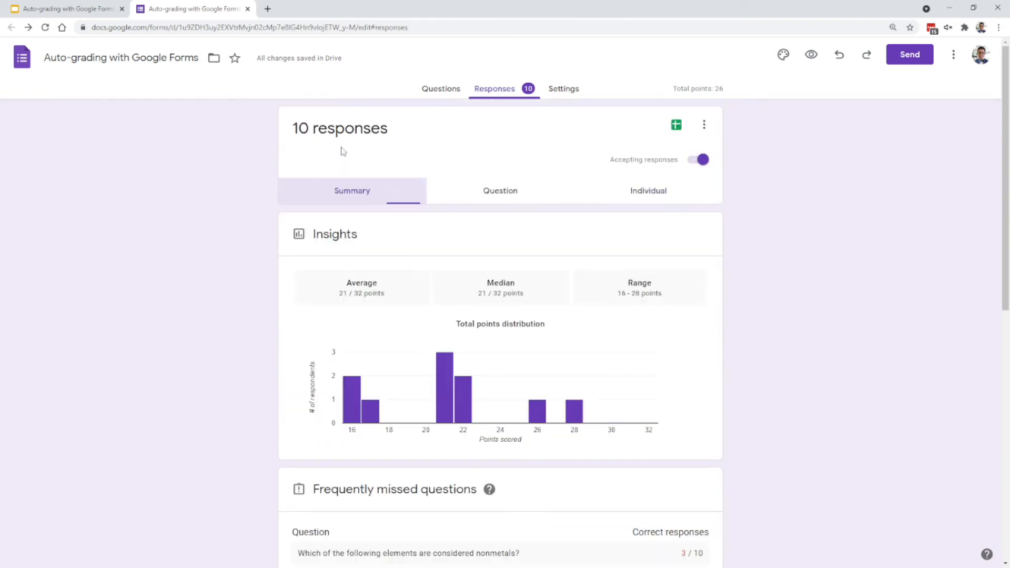
{"action": "left_click", "coordinate": [503, 193]}
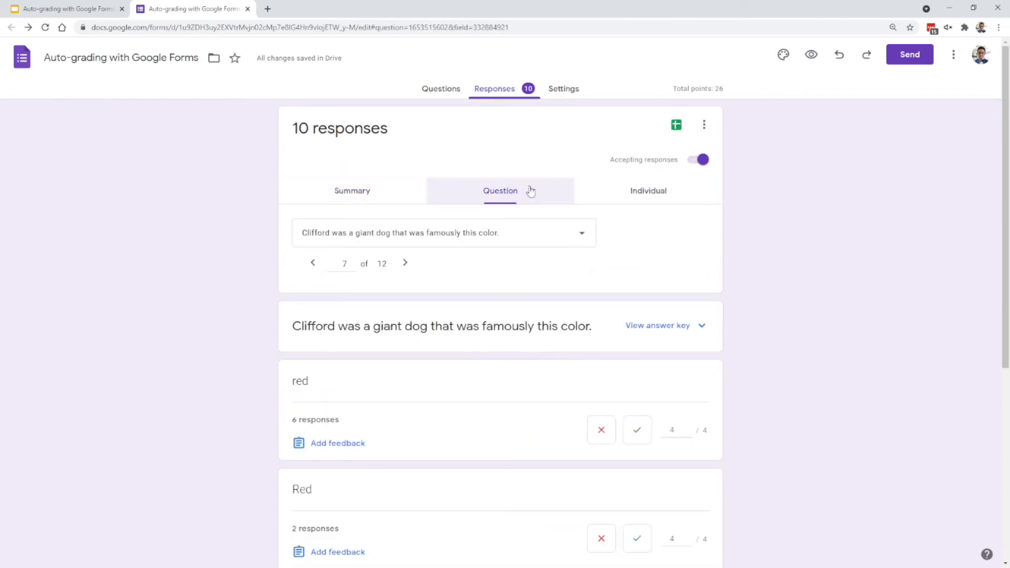
{"action": "left_click", "coordinate": [646, 193]}
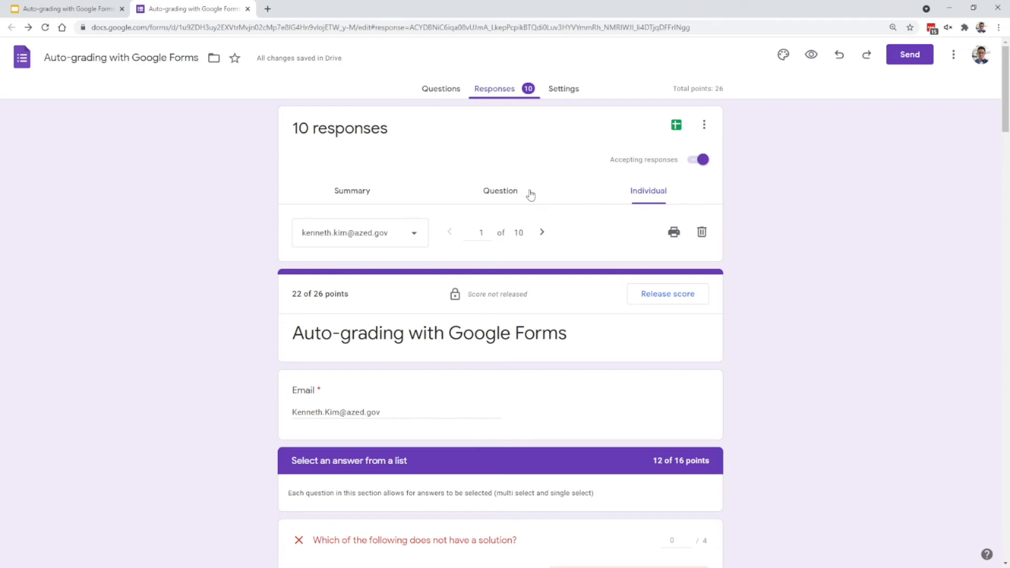
- Examine the response summary's score insights and frequently missed questions, including the detailed results for the nonmetals question
{"action": "left_click", "coordinate": [363, 198]}
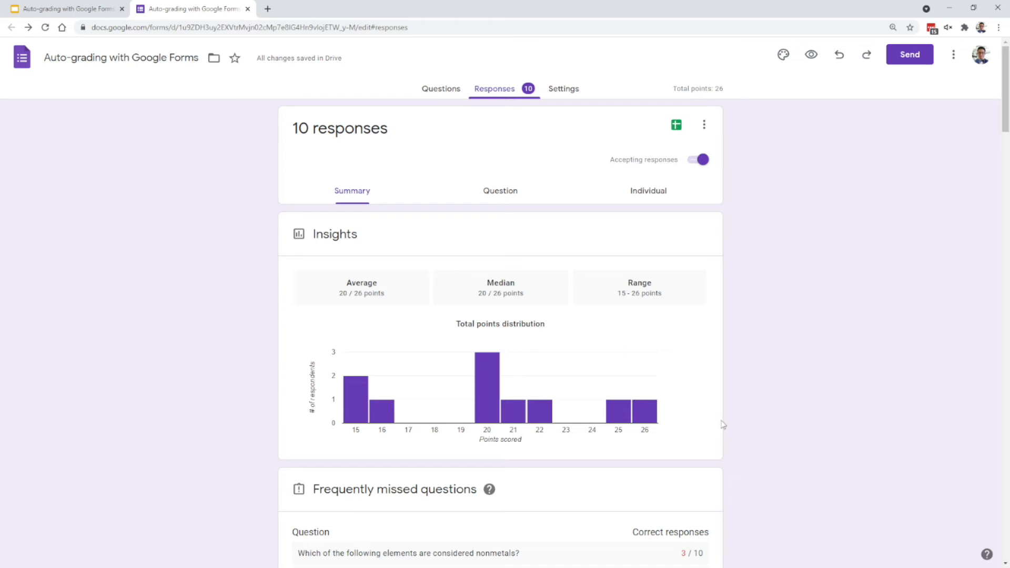
{"action": "scroll", "coordinate": [723, 421], "scroll_direction": "down", "scroll_amount": 3}
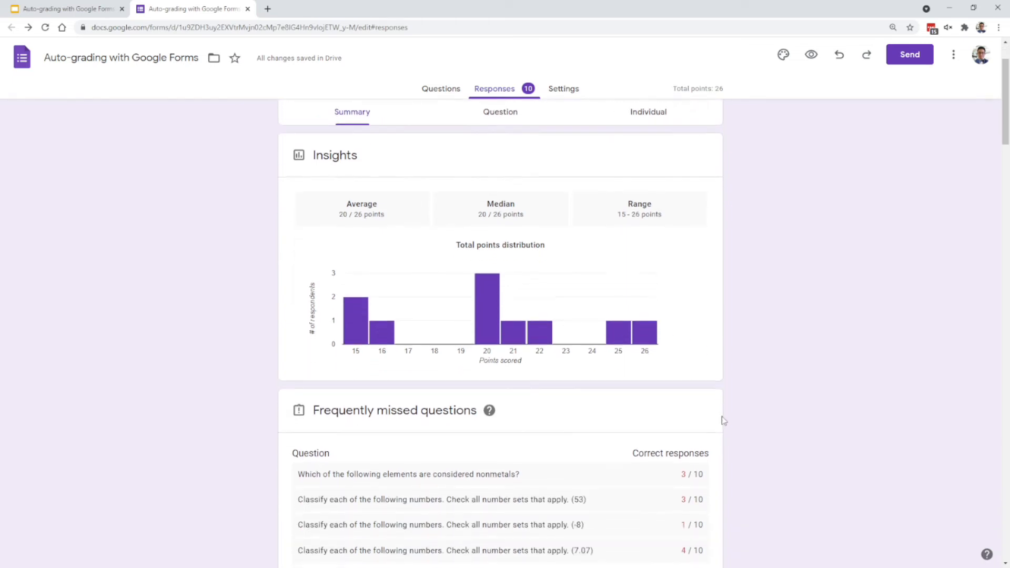
{"action": "scroll", "coordinate": [729, 418], "scroll_direction": "down", "scroll_amount": 1}
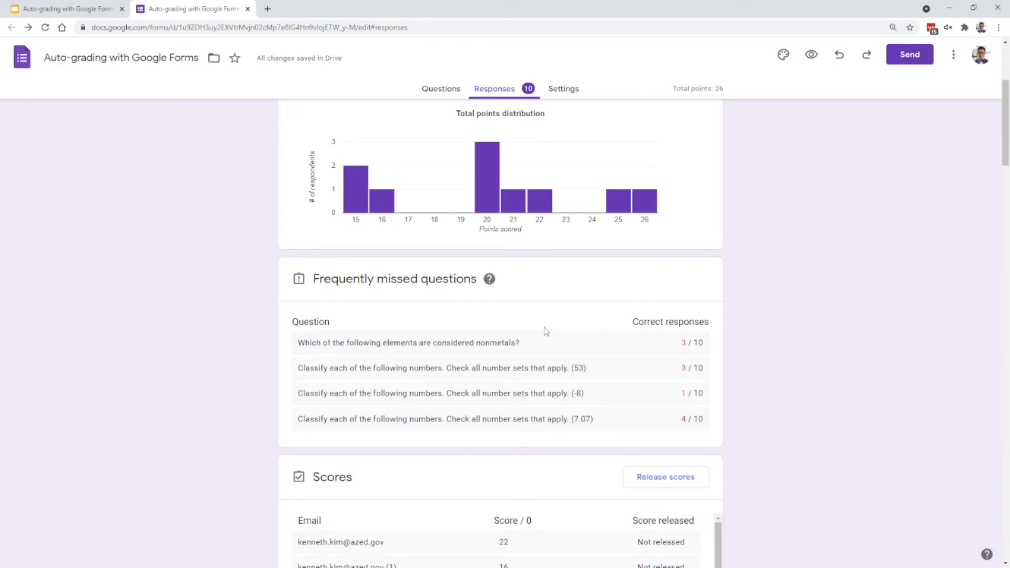
{"action": "left_click", "coordinate": [531, 342]}
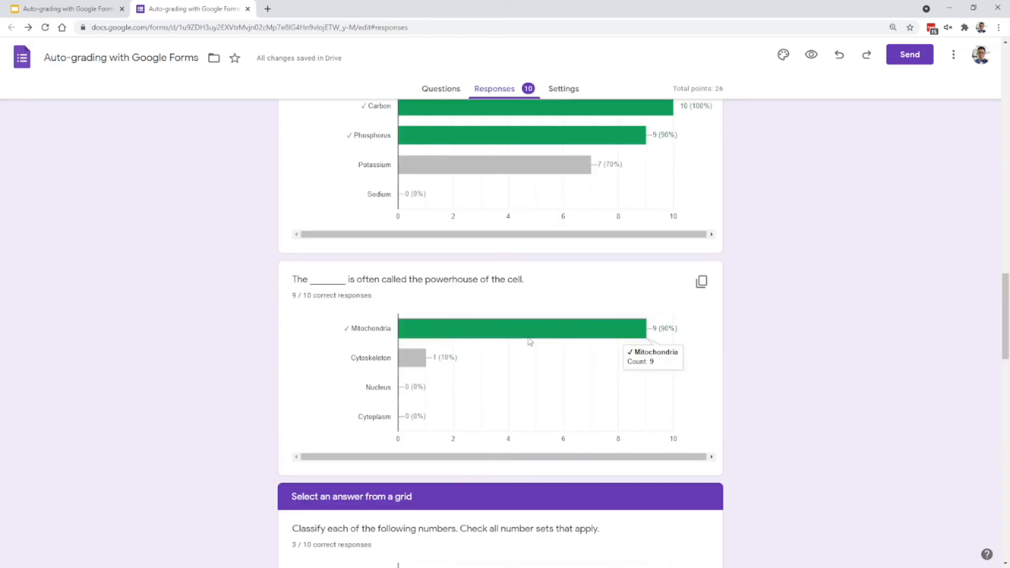
{"action": "scroll", "coordinate": [704, 367], "scroll_direction": "up", "scroll_amount": 7}
{"action": "scroll", "coordinate": [704, 368], "scroll_direction": "up", "scroll_amount": 20}
{"action": "scroll", "coordinate": [704, 371], "scroll_direction": "down", "scroll_amount": 1}
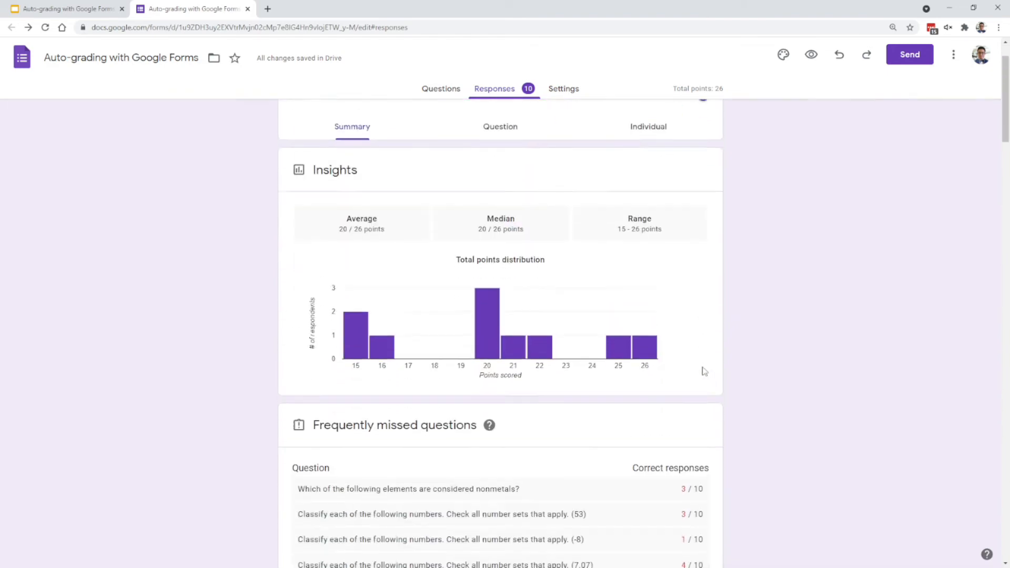
- Examine the Scores section of the response summary, including each respondent's score and release status
{"action": "scroll", "coordinate": [704, 371], "scroll_direction": "down", "scroll_amount": 7}
{"action": "scroll", "coordinate": [693, 379], "scroll_direction": "down", "scroll_amount": 2}
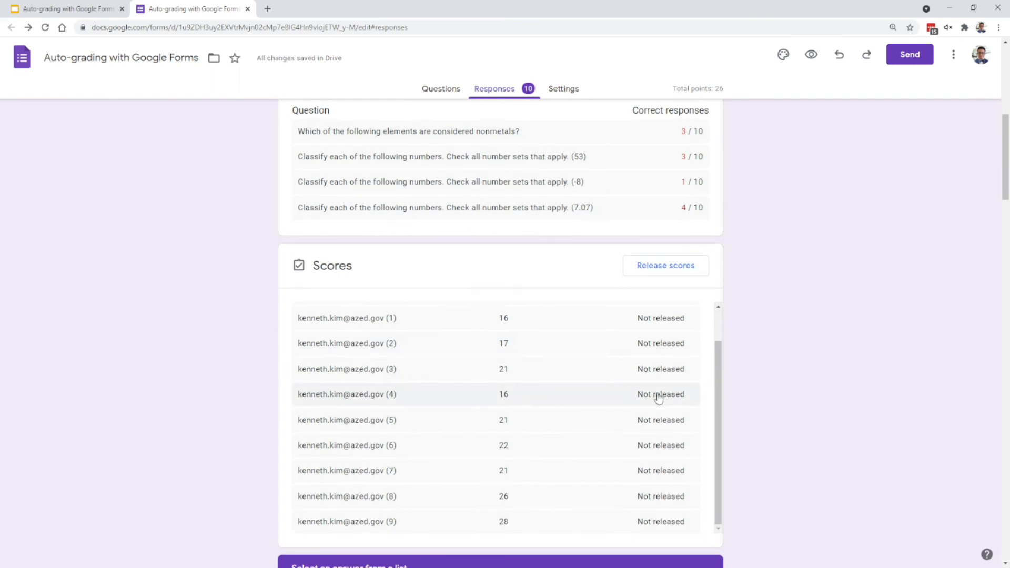
{"action": "scroll", "coordinate": [659, 398], "scroll_direction": "down", "scroll_amount": 2}
{"action": "scroll", "coordinate": [648, 366], "scroll_direction": "up", "scroll_amount": 1}
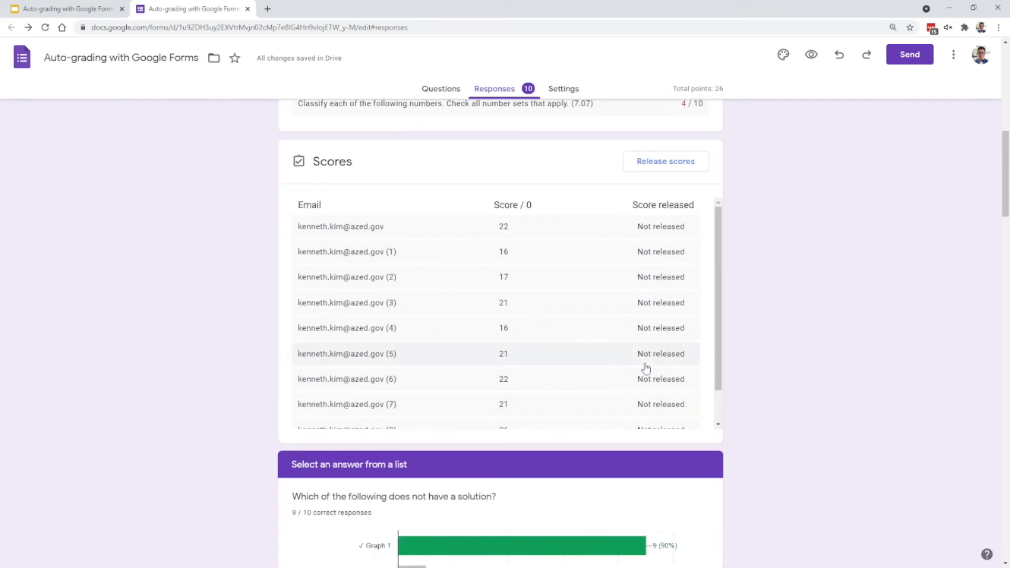
{"action": "scroll", "coordinate": [646, 368], "scroll_direction": "up", "scroll_amount": 1}
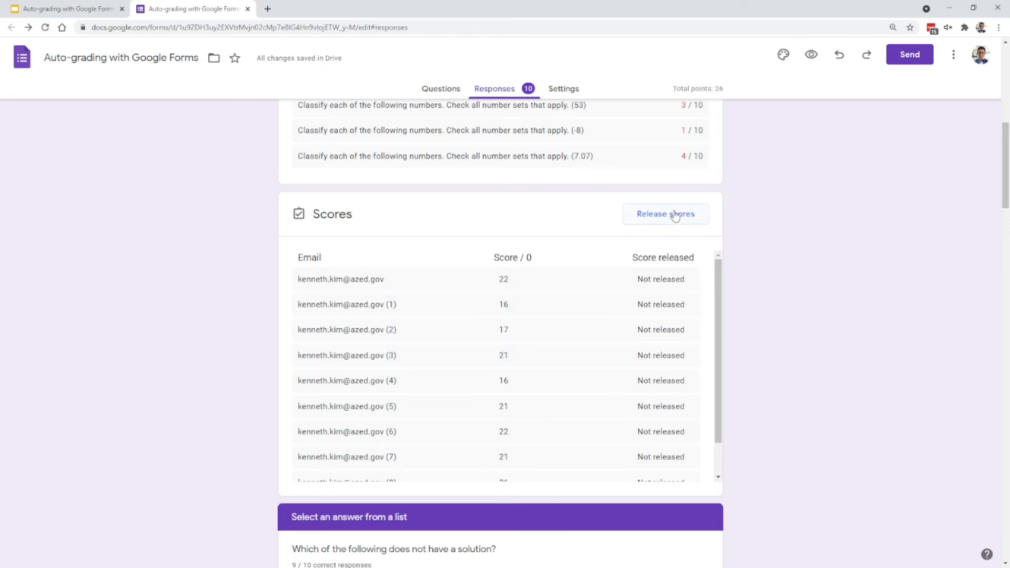
{"action": "scroll", "coordinate": [776, 387], "scroll_direction": "down", "scroll_amount": 1}
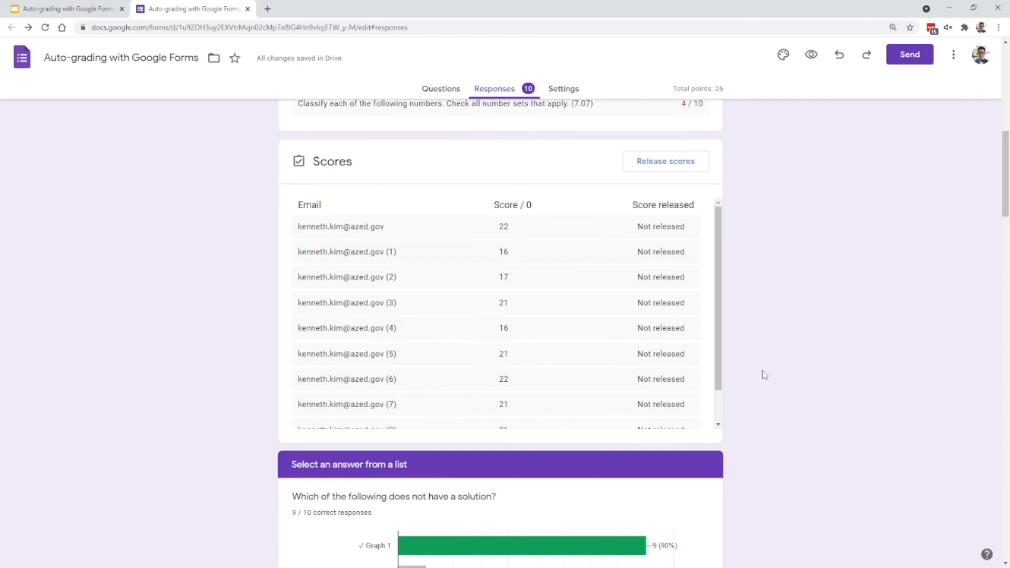
- Review the summary charts for the "Select an answer from a list" questions, from the graph question through the powerhouse of the cell question
{"action": "scroll", "coordinate": [765, 375], "scroll_direction": "down", "scroll_amount": 1}
{"action": "scroll", "coordinate": [767, 372], "scroll_direction": "down", "scroll_amount": 2}
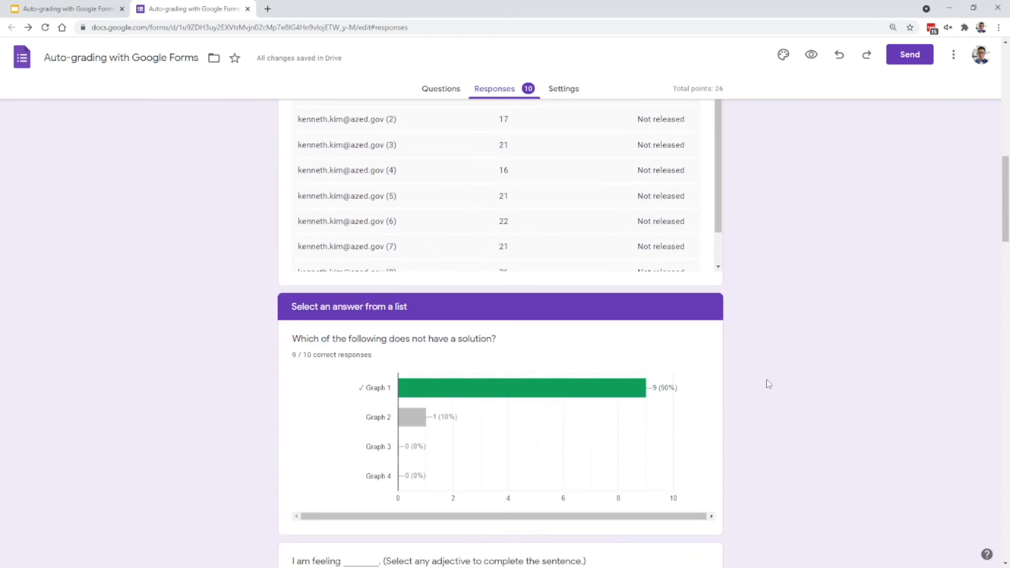
{"action": "scroll", "coordinate": [767, 381], "scroll_direction": "down", "scroll_amount": 1}
{"action": "scroll", "coordinate": [640, 395], "scroll_direction": "down", "scroll_amount": 1}
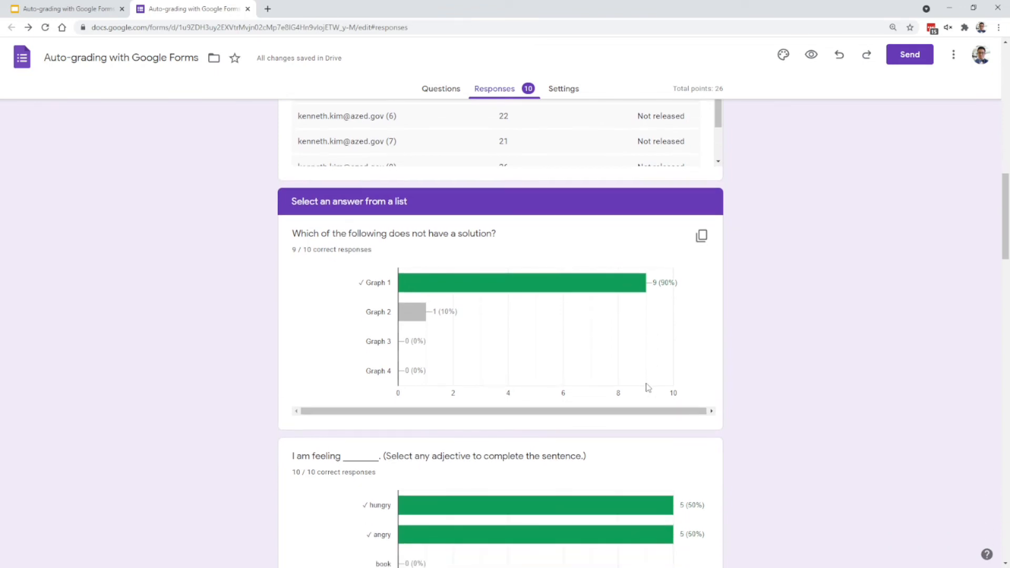
{"action": "scroll", "coordinate": [685, 343], "scroll_direction": "down", "scroll_amount": 1}
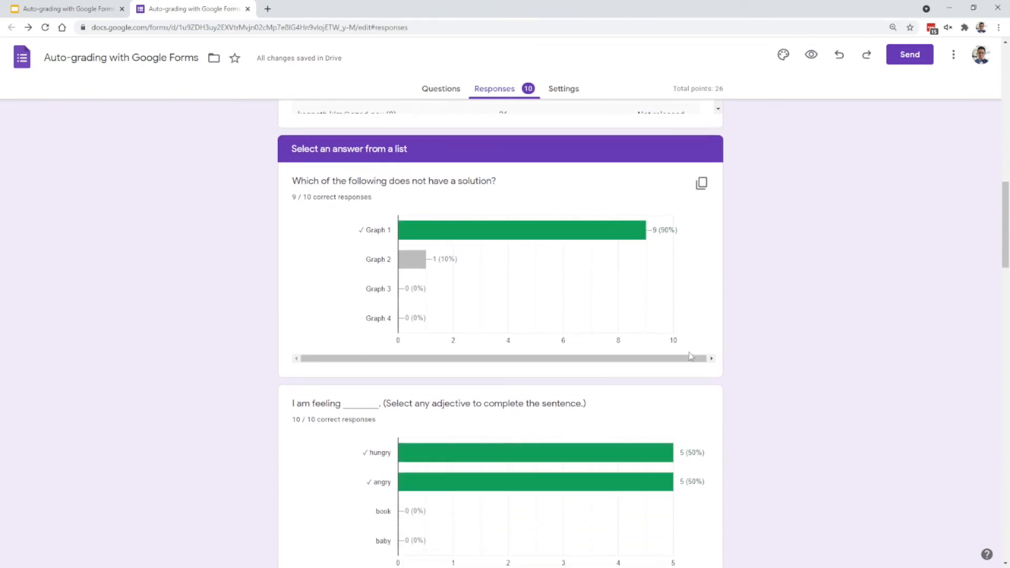
{"action": "scroll", "coordinate": [705, 374], "scroll_direction": "down", "scroll_amount": 2}
{"action": "scroll", "coordinate": [711, 384], "scroll_direction": "down", "scroll_amount": 3}
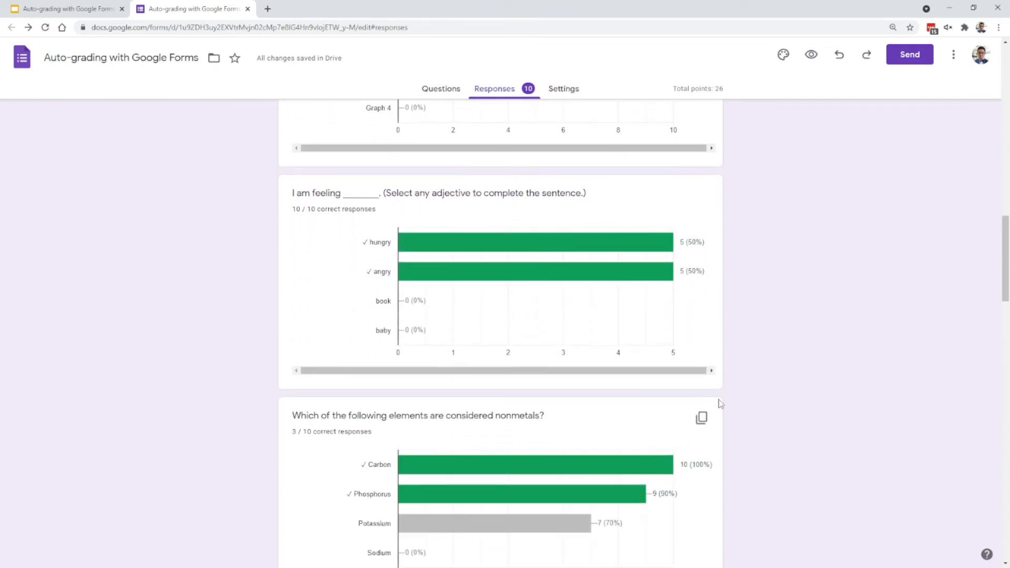
{"action": "mouse_move", "coordinate": [515, 470]}
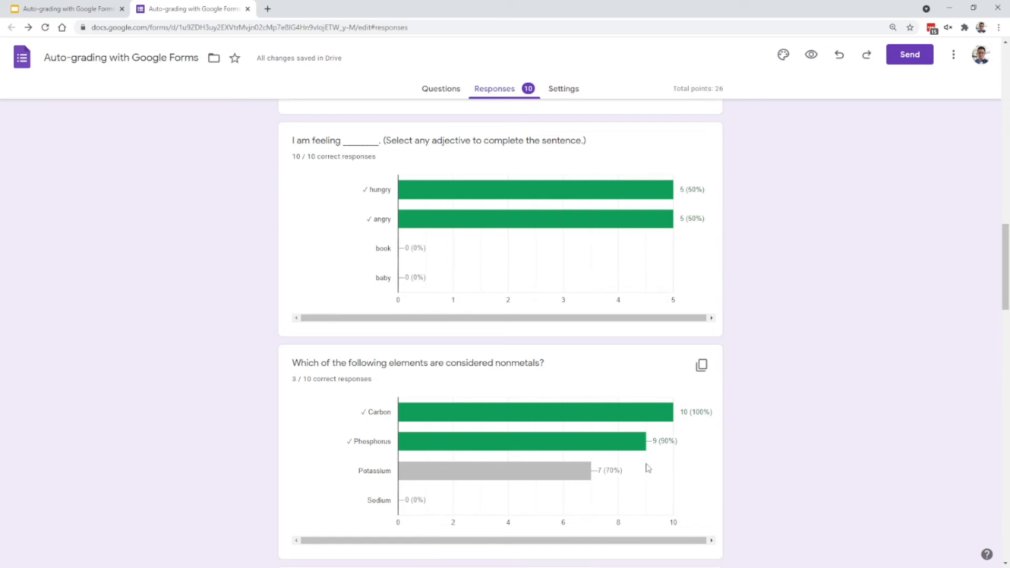
{"action": "scroll", "coordinate": [660, 461], "scroll_direction": "down", "scroll_amount": 12}
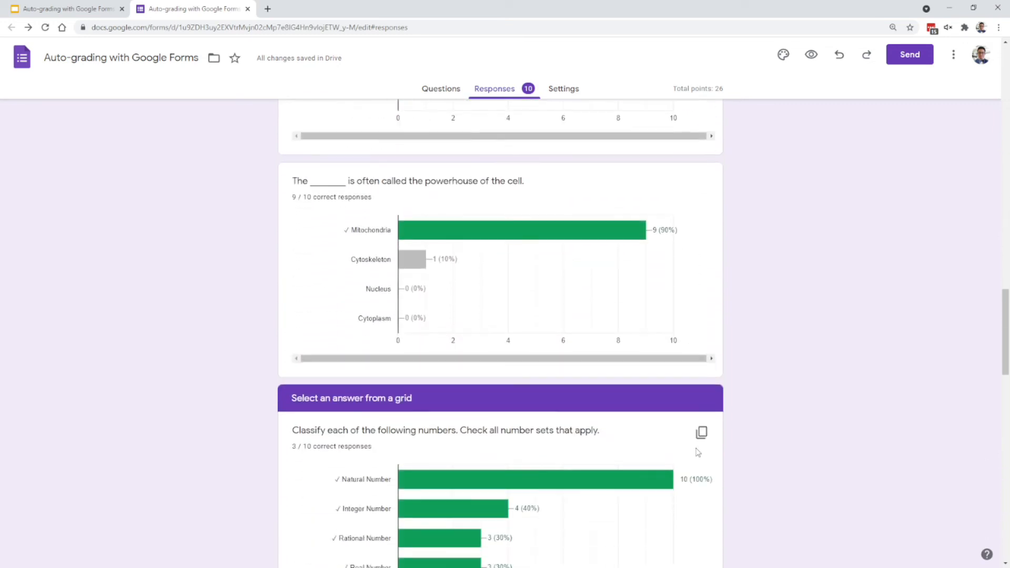
- Step through the number classification grid's results row by row, from 53 to √(5)
{"action": "scroll", "coordinate": [725, 444], "scroll_direction": "down", "scroll_amount": 1}
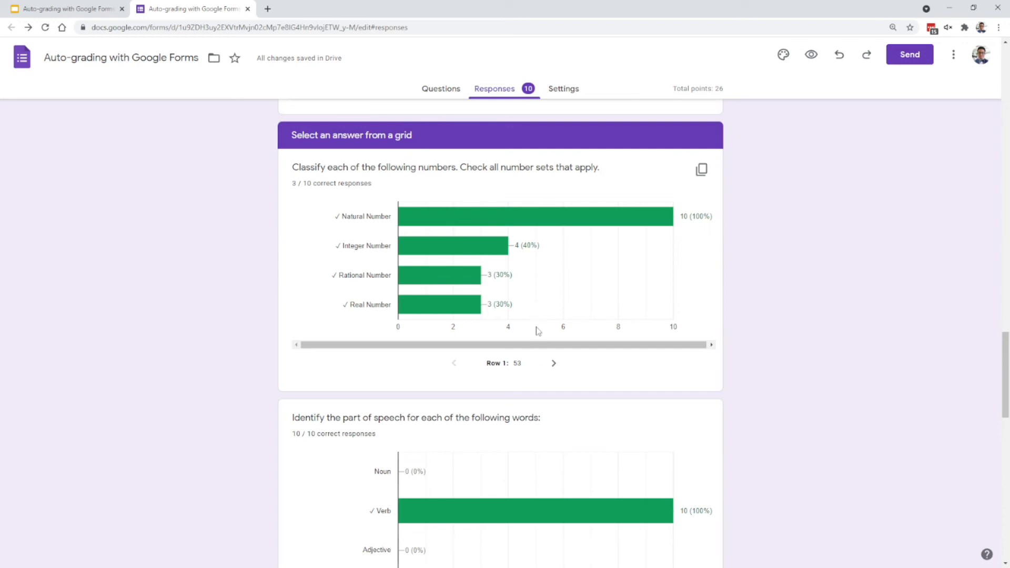
{"action": "mouse_move", "coordinate": [429, 212]}
{"action": "mouse_move", "coordinate": [466, 243]}
{"action": "left_click", "coordinate": [553, 365]}
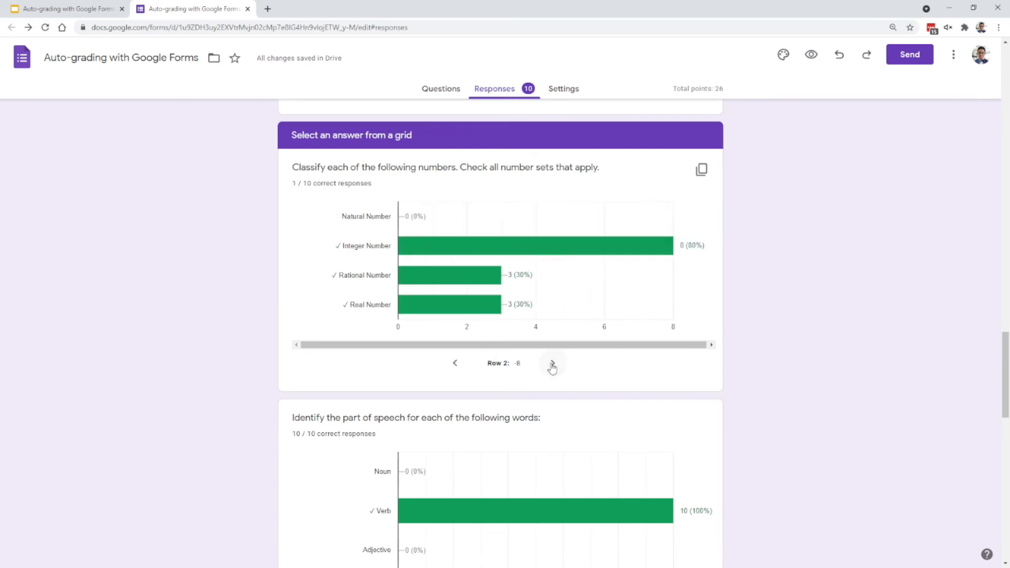
{"action": "left_click", "coordinate": [554, 366]}
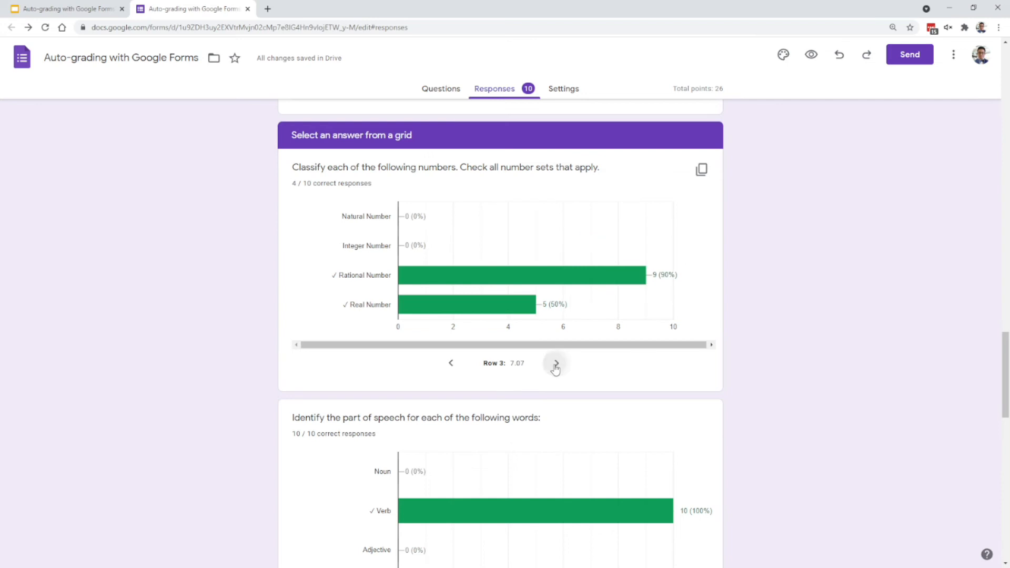
{"action": "left_click", "coordinate": [556, 366]}
- Step through the part of speech grid's results from the Jump row to the Book row
{"action": "scroll", "coordinate": [559, 370], "scroll_direction": "down", "scroll_amount": 2}
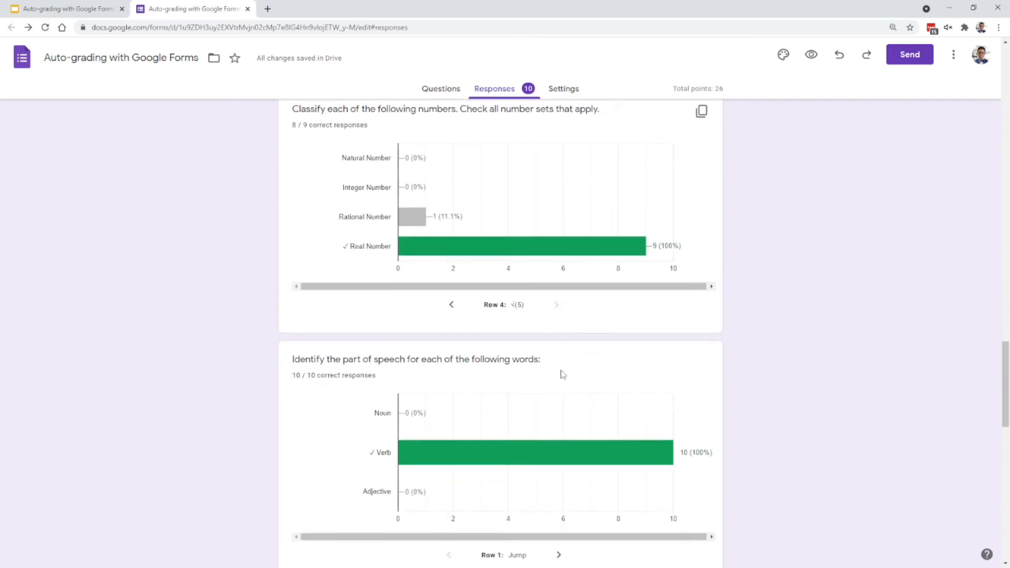
{"action": "left_click", "coordinate": [557, 518]}
{"action": "left_click", "coordinate": [557, 519]}
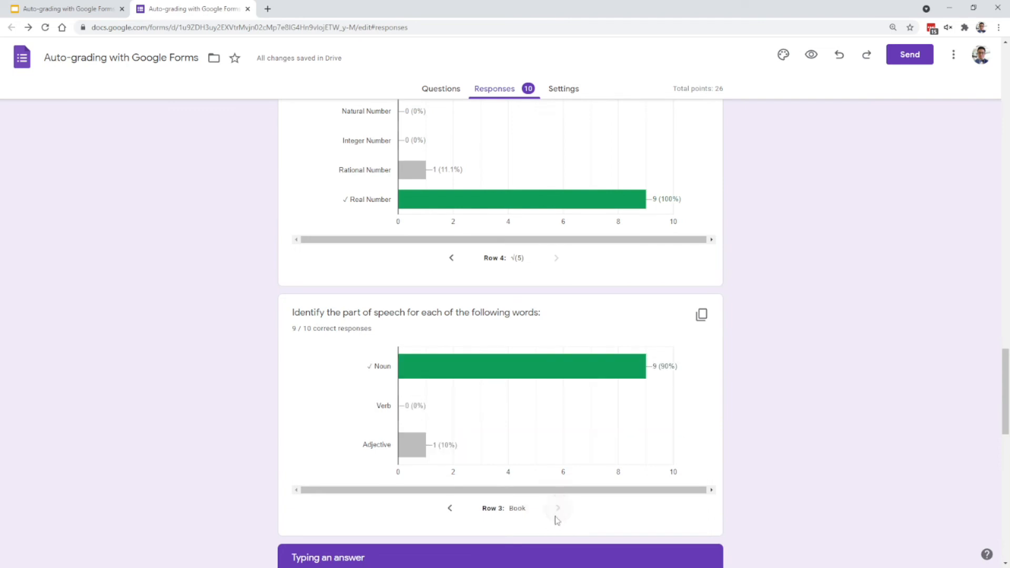
- Review the summary results for the typed-answer questions about Clifford's color and the text's main theme, and for the "Other questions" section
{"action": "scroll", "coordinate": [744, 481], "scroll_direction": "down", "scroll_amount": 2}
{"action": "scroll", "coordinate": [747, 482], "scroll_direction": "down", "scroll_amount": 3}
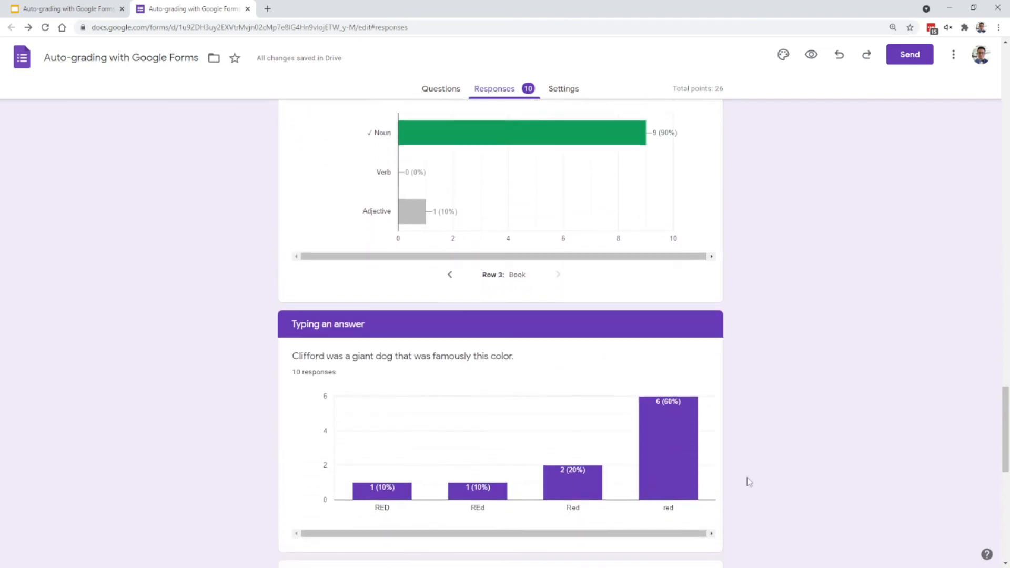
{"action": "scroll", "coordinate": [756, 450], "scroll_direction": "down", "scroll_amount": 1}
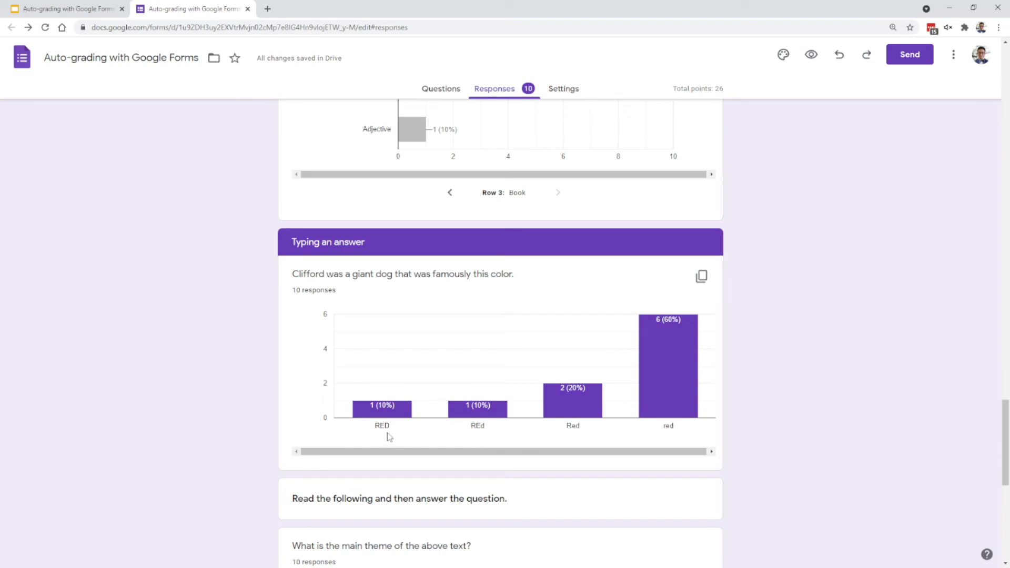
{"action": "scroll", "coordinate": [481, 436], "scroll_direction": "down", "scroll_amount": 1}
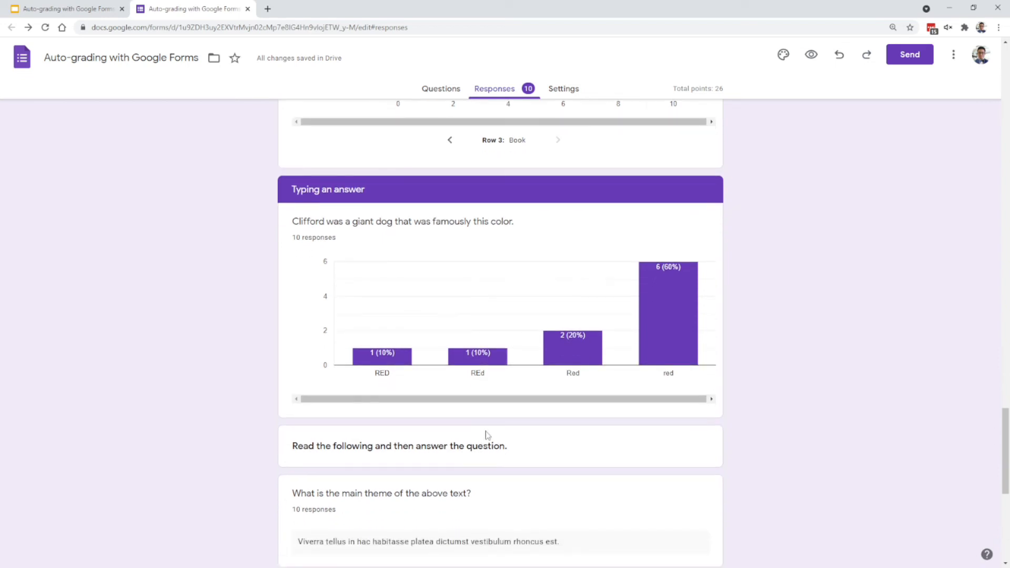
{"action": "scroll", "coordinate": [505, 419], "scroll_direction": "down", "scroll_amount": 1}
{"action": "scroll", "coordinate": [512, 409], "scroll_direction": "down", "scroll_amount": 1}
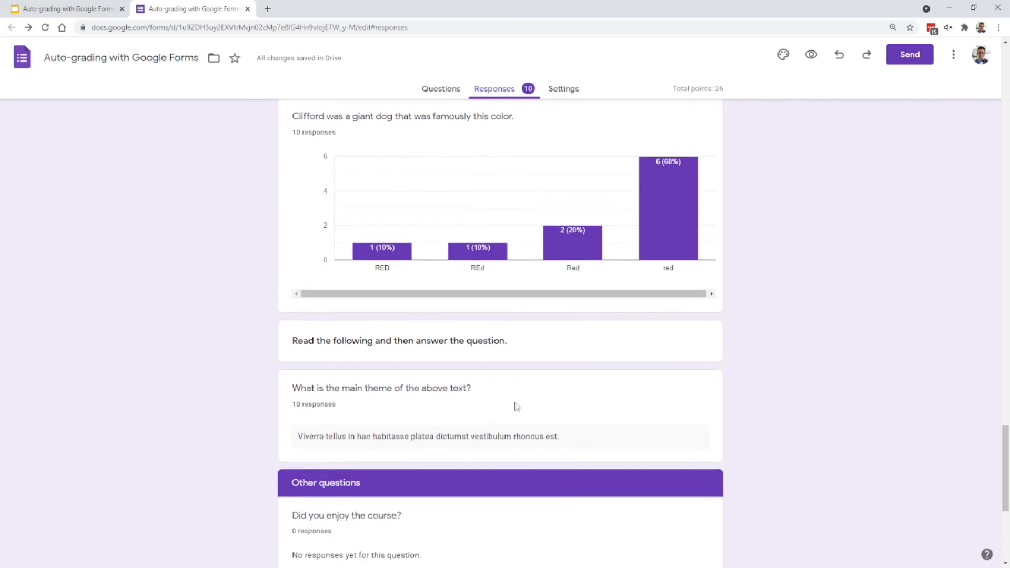
{"action": "scroll", "coordinate": [471, 412], "scroll_direction": "down", "scroll_amount": 1}
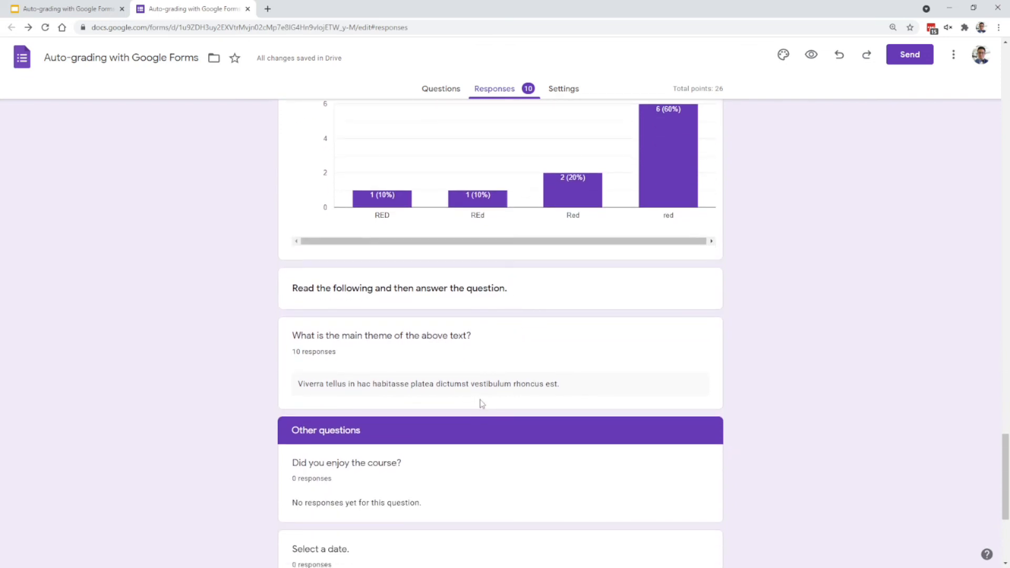
{"action": "scroll", "coordinate": [486, 405], "scroll_direction": "down", "scroll_amount": 1}
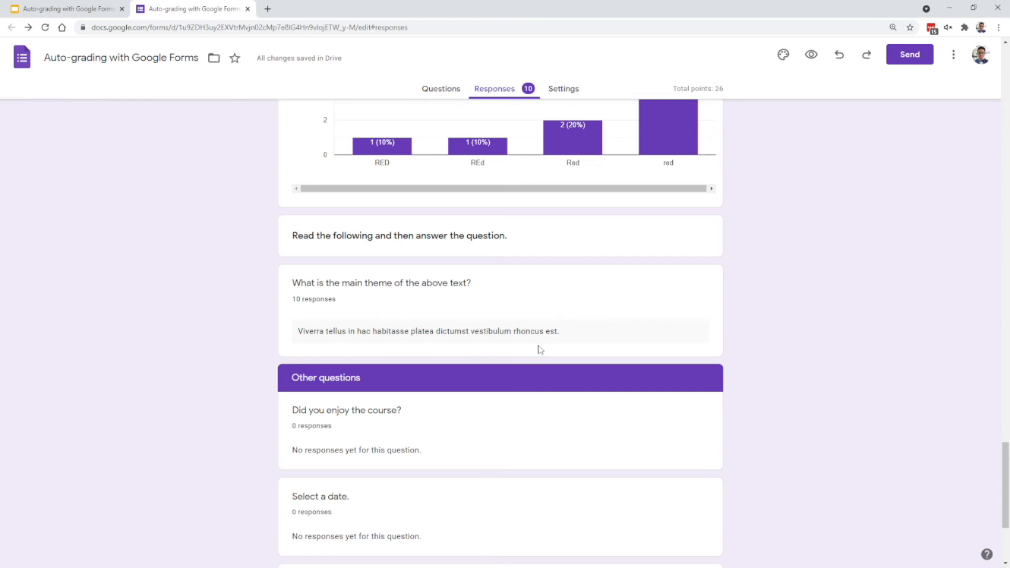
{"action": "scroll", "coordinate": [558, 337], "scroll_direction": "down", "scroll_amount": 4}
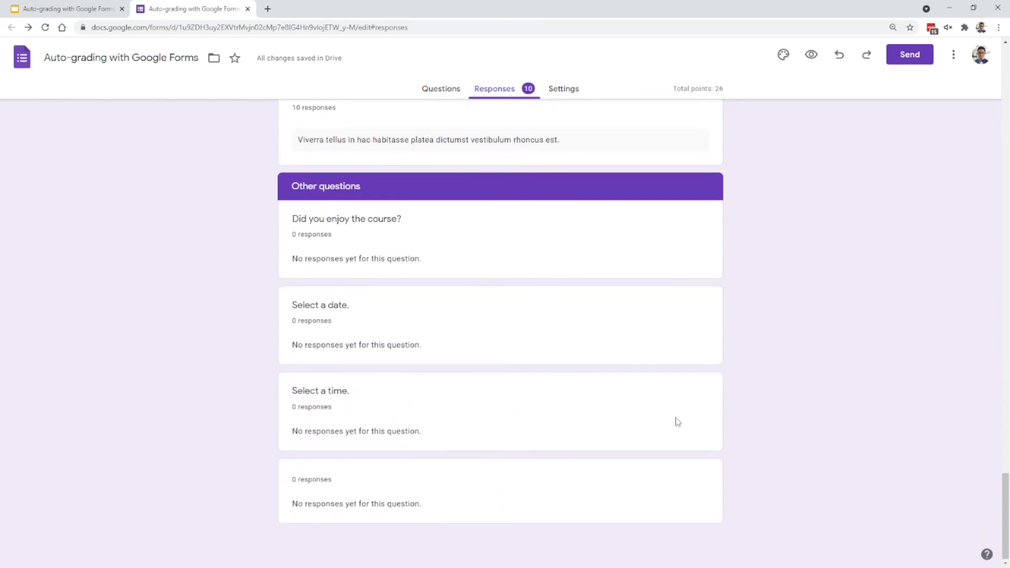
- Switch to the per-question response view, choose "Which of the following does not have a solution?", and advance to the nonmetals question
{"action": "scroll", "coordinate": [679, 418], "scroll_direction": "up", "scroll_amount": 15}
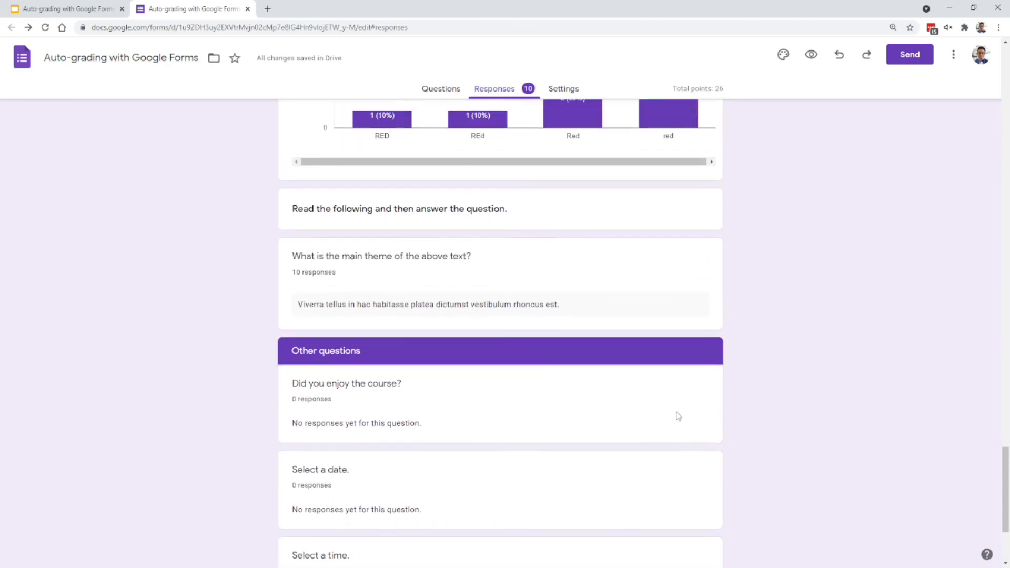
{"action": "scroll", "coordinate": [676, 416], "scroll_direction": "up", "scroll_amount": 15}
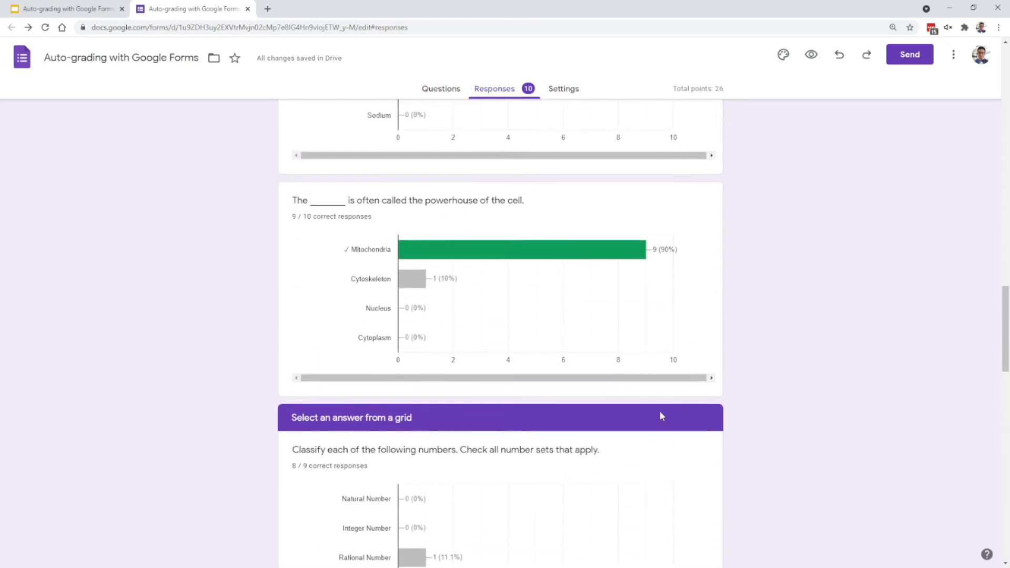
{"action": "scroll", "coordinate": [657, 410], "scroll_direction": "up", "scroll_amount": 10}
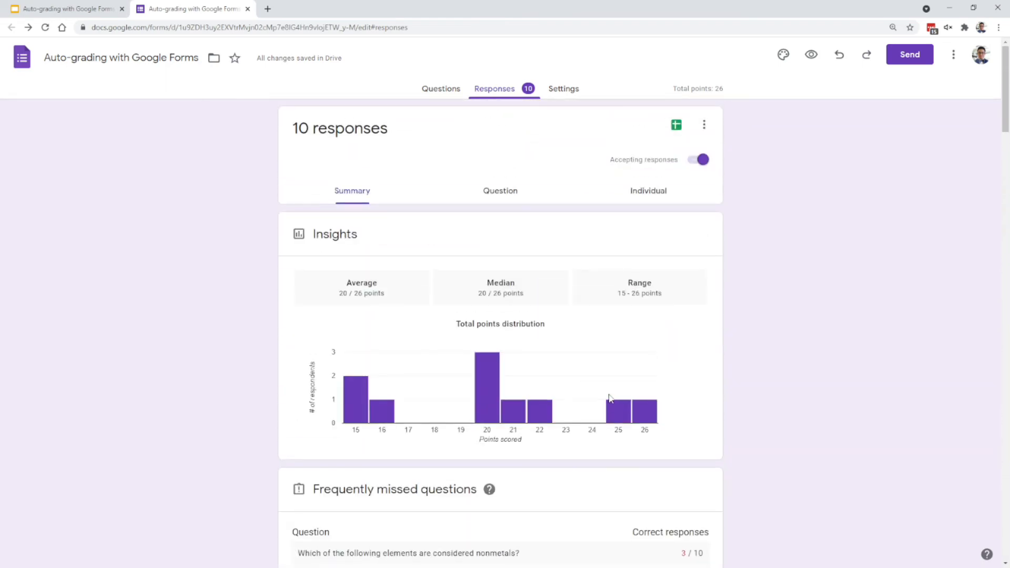
{"action": "left_click", "coordinate": [501, 194]}
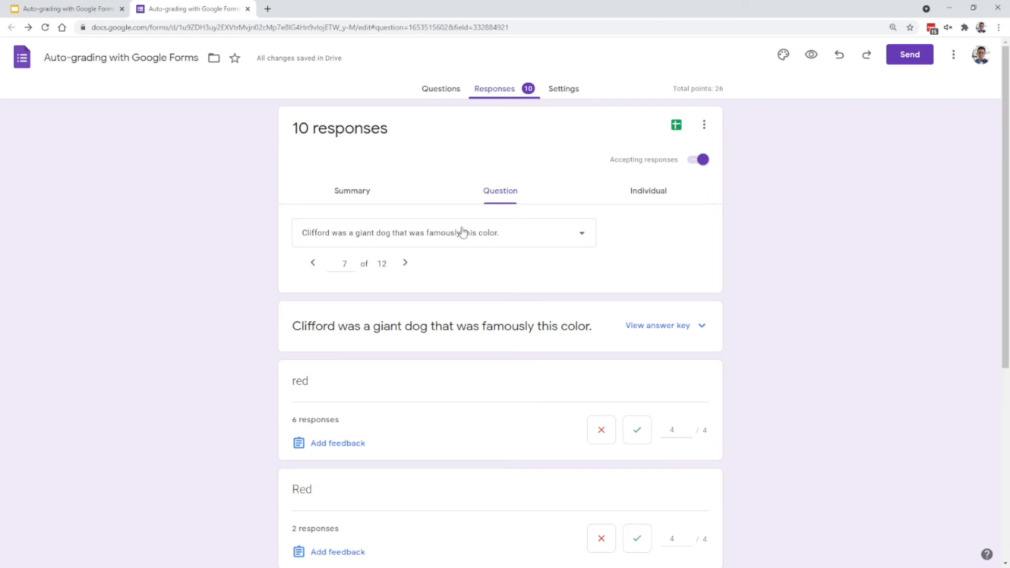
{"action": "left_click", "coordinate": [569, 240]}
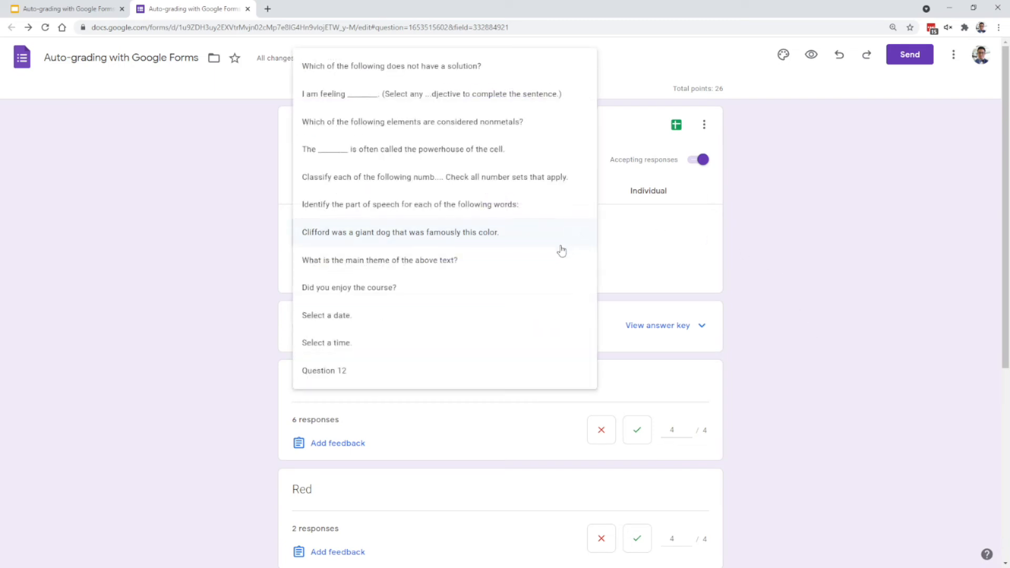
{"action": "left_click", "coordinate": [463, 66]}
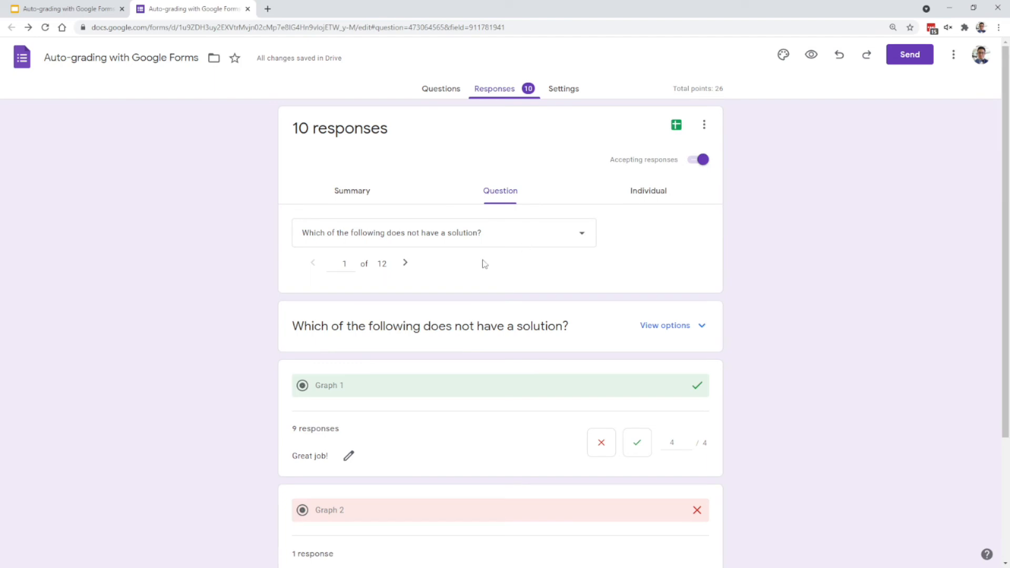
{"action": "left_click", "coordinate": [407, 264]}
{"action": "left_click", "coordinate": [411, 270]}
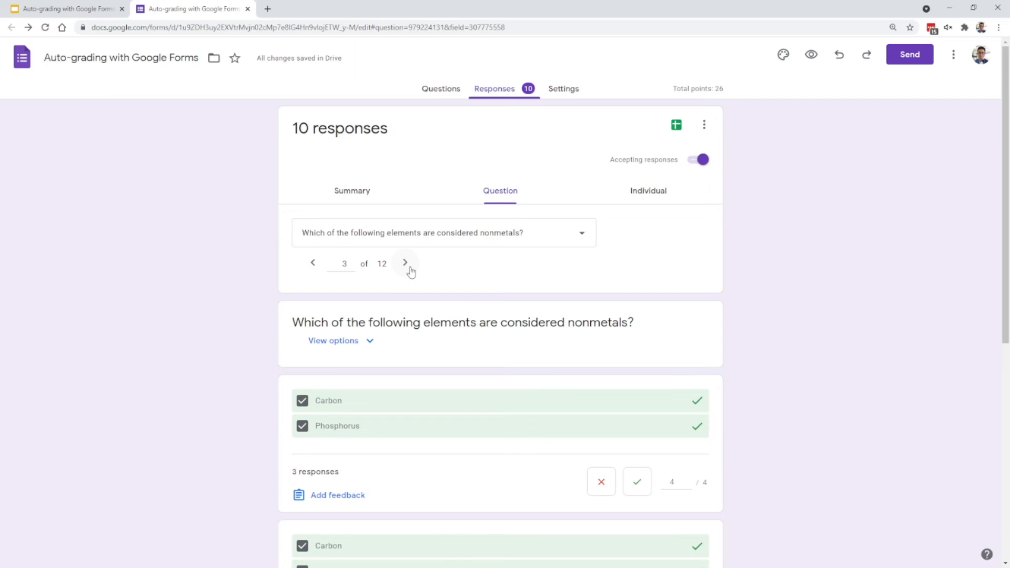
- Show the nonmetals question's answer options and examine how each grouped set of responses was graded
{"action": "scroll", "coordinate": [411, 271], "scroll_direction": "down", "scroll_amount": 1}
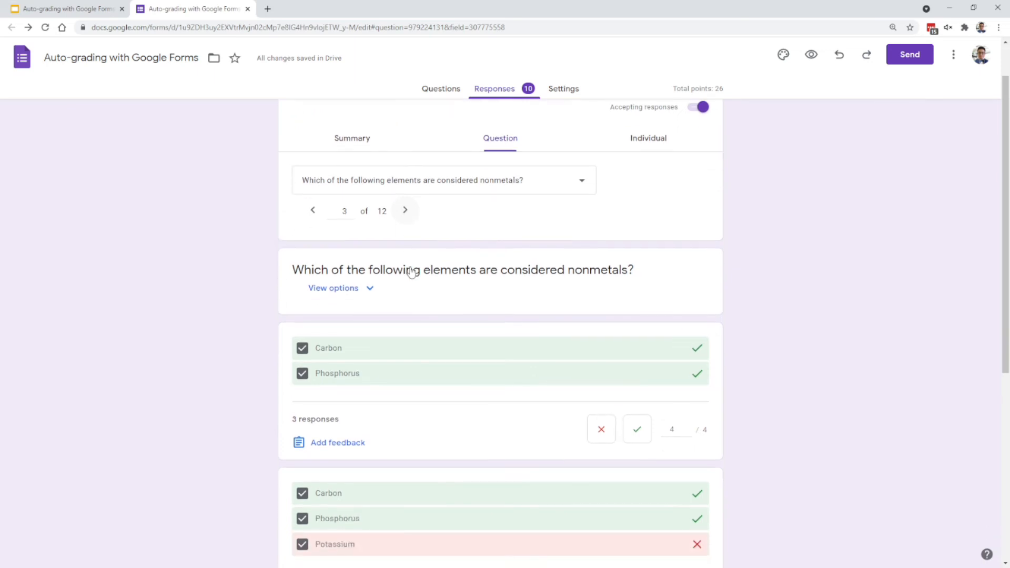
{"action": "left_click", "coordinate": [370, 291]}
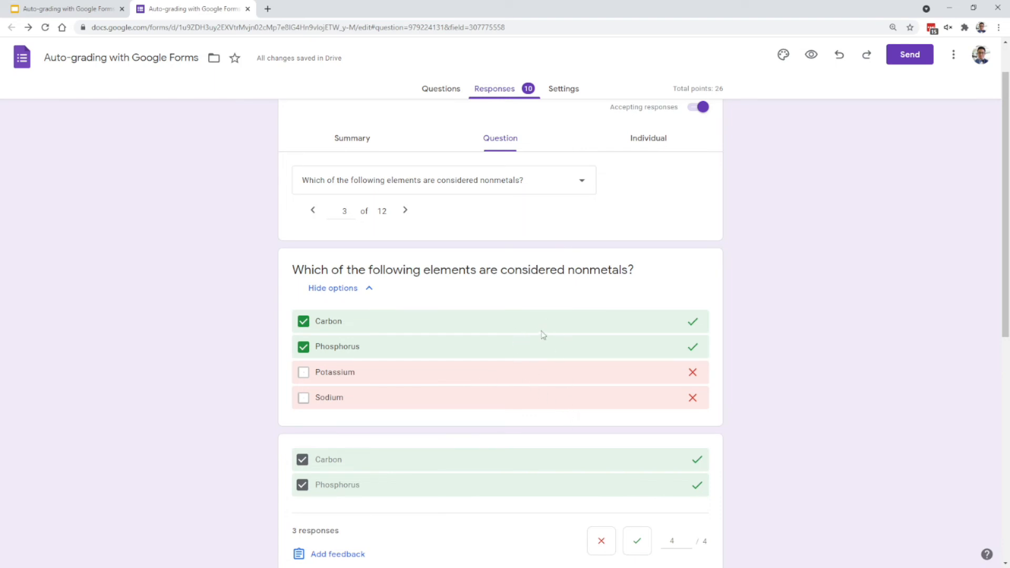
{"action": "scroll", "coordinate": [543, 334], "scroll_direction": "down", "scroll_amount": 5}
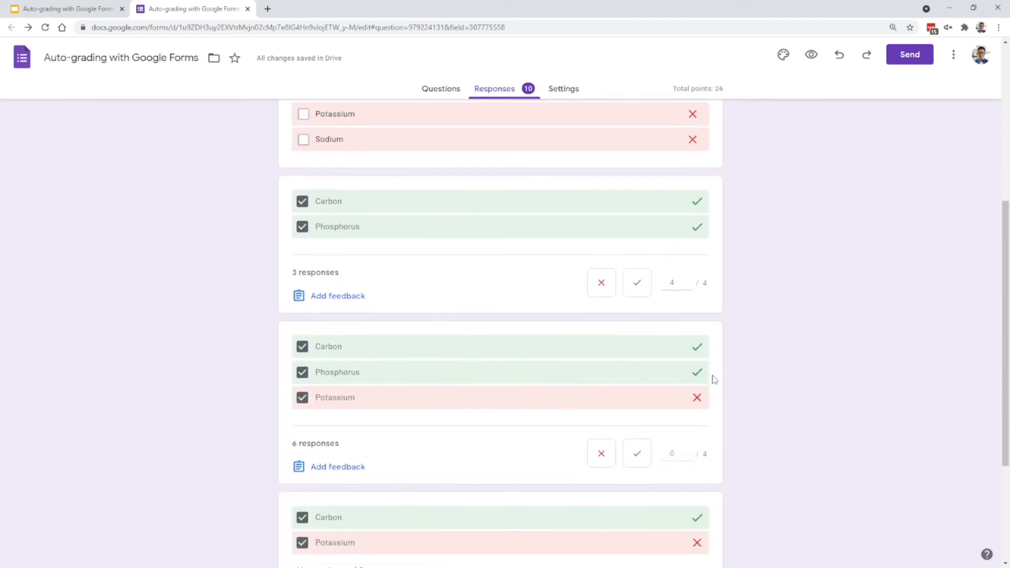
{"action": "scroll", "coordinate": [716, 384], "scroll_direction": "down", "scroll_amount": 1}
{"action": "scroll", "coordinate": [721, 379], "scroll_direction": "down", "scroll_amount": 1}
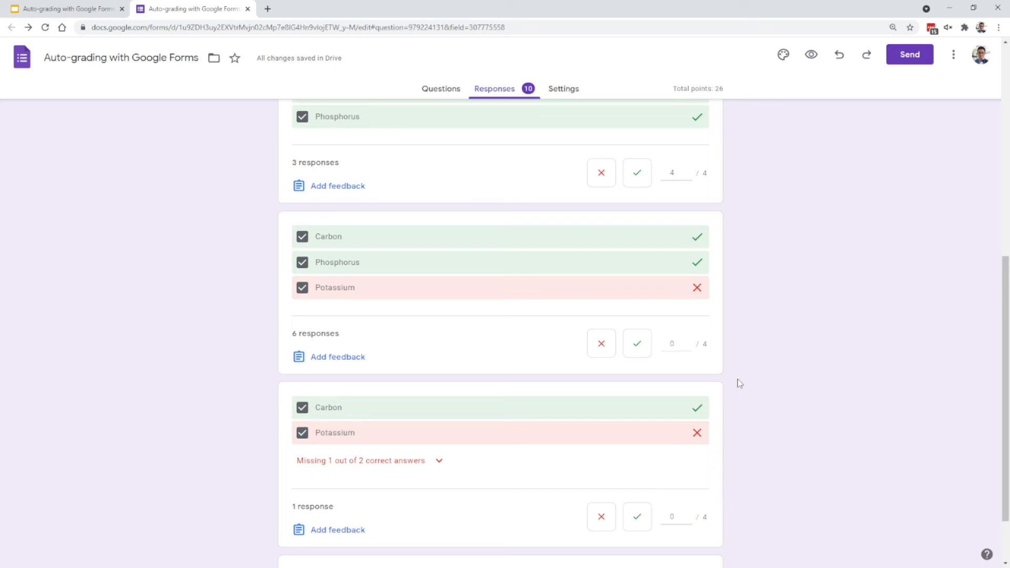
{"action": "scroll", "coordinate": [769, 373], "scroll_direction": "down", "scroll_amount": 2}
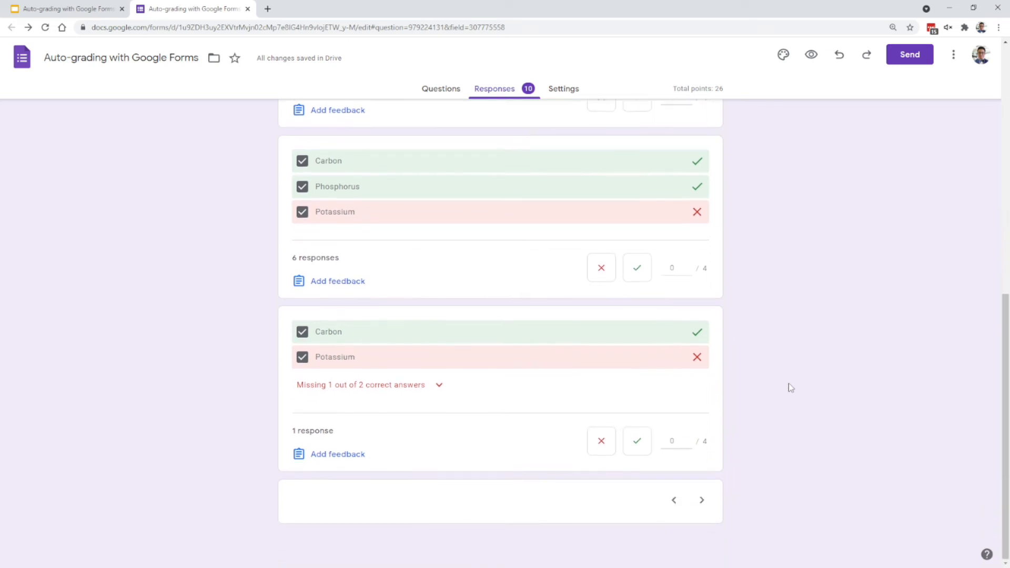
- Hide the nonmetals question's answer options and examine the score assigned to each group of responses
{"action": "scroll", "coordinate": [748, 413], "scroll_direction": "up", "scroll_amount": 7}
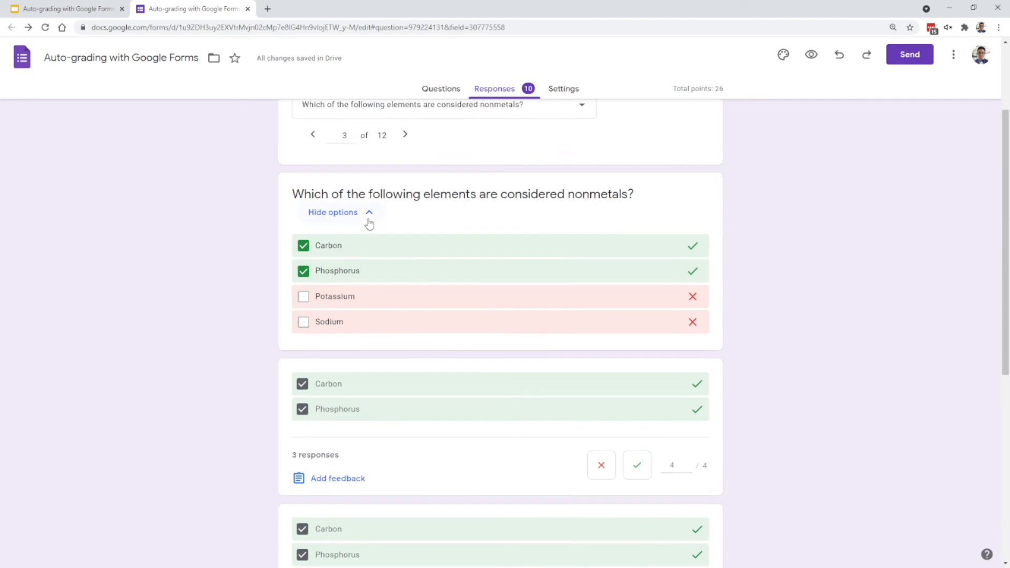
{"action": "left_click", "coordinate": [369, 213]}
{"action": "scroll", "coordinate": [645, 284], "scroll_direction": "down", "scroll_amount": 2}
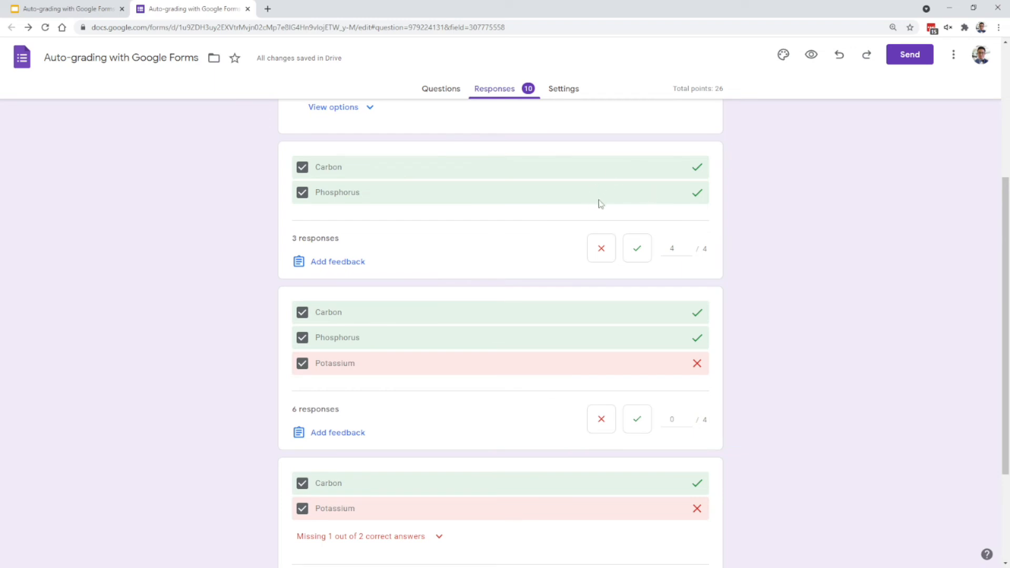
{"action": "scroll", "coordinate": [592, 295], "scroll_direction": "down", "scroll_amount": 1}
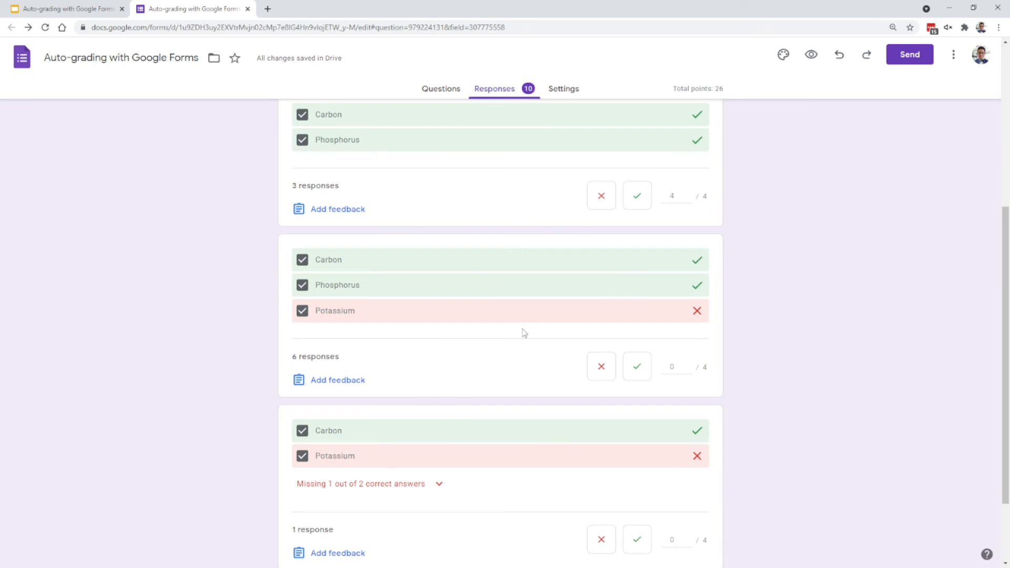
{"action": "scroll", "coordinate": [530, 304], "scroll_direction": "down", "scroll_amount": 1}
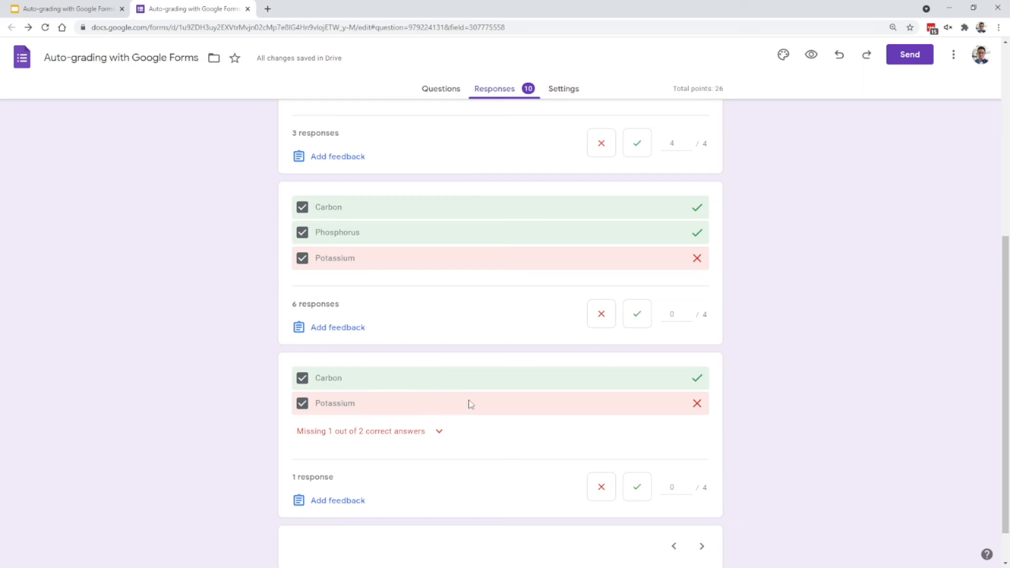
{"action": "scroll", "coordinate": [773, 389], "scroll_direction": "down", "scroll_amount": 1}
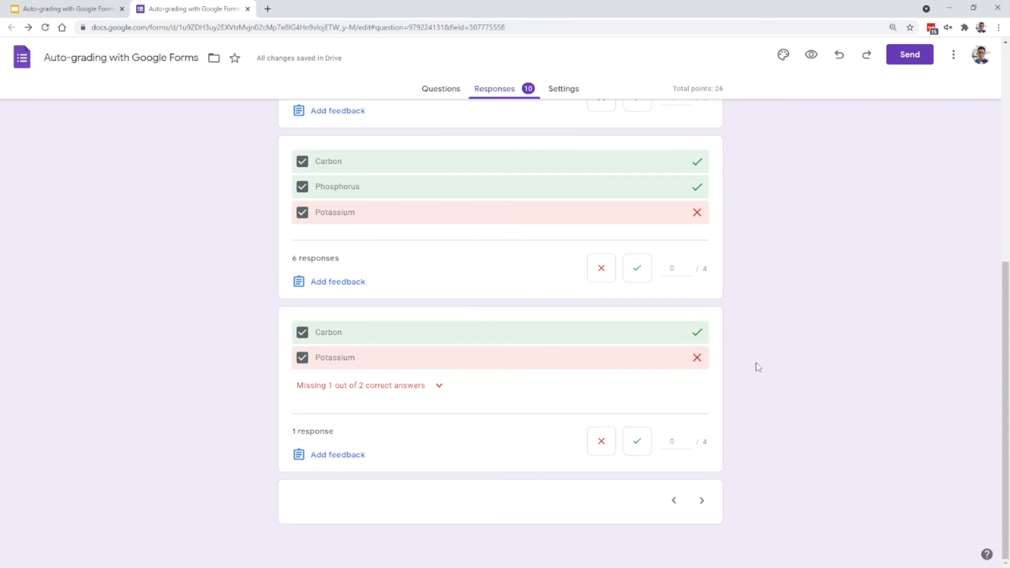
{"action": "scroll", "coordinate": [704, 396], "scroll_direction": "up", "scroll_amount": 2}
{"action": "scroll", "coordinate": [705, 396], "scroll_direction": "up", "scroll_amount": 3}
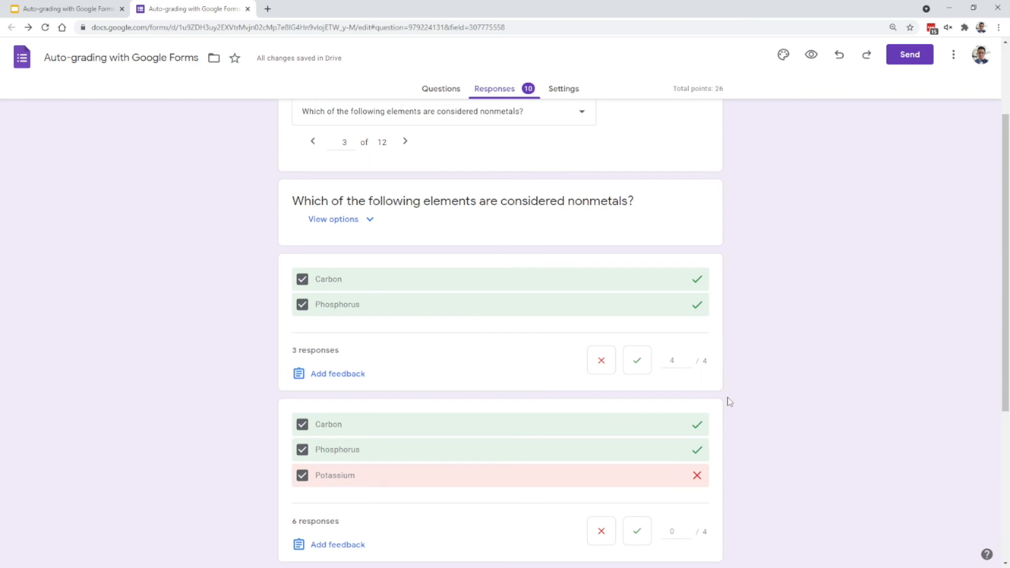
{"action": "scroll", "coordinate": [734, 398], "scroll_direction": "down", "scroll_amount": 1}
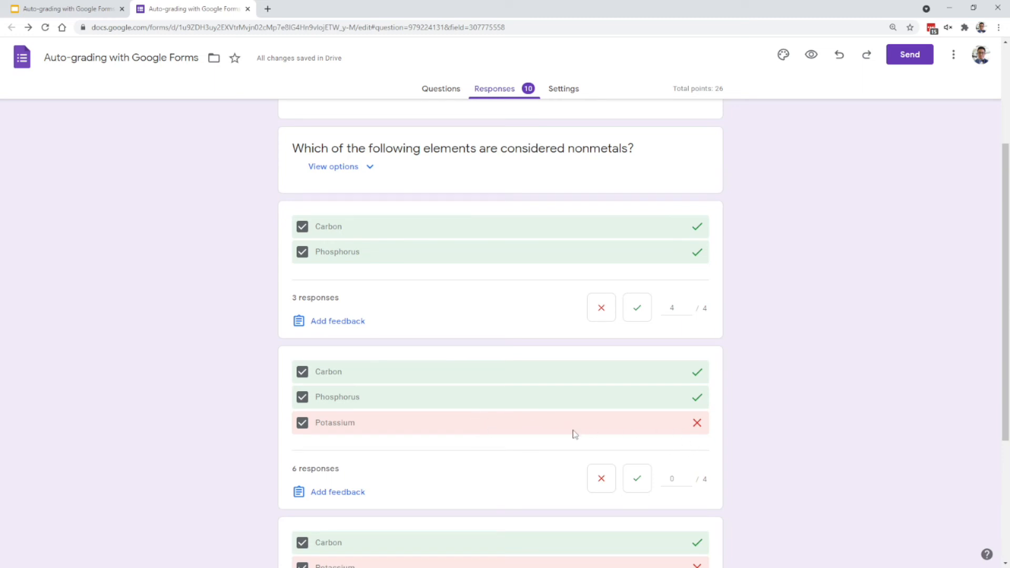
{"action": "scroll", "coordinate": [610, 417], "scroll_direction": "down", "scroll_amount": 4}
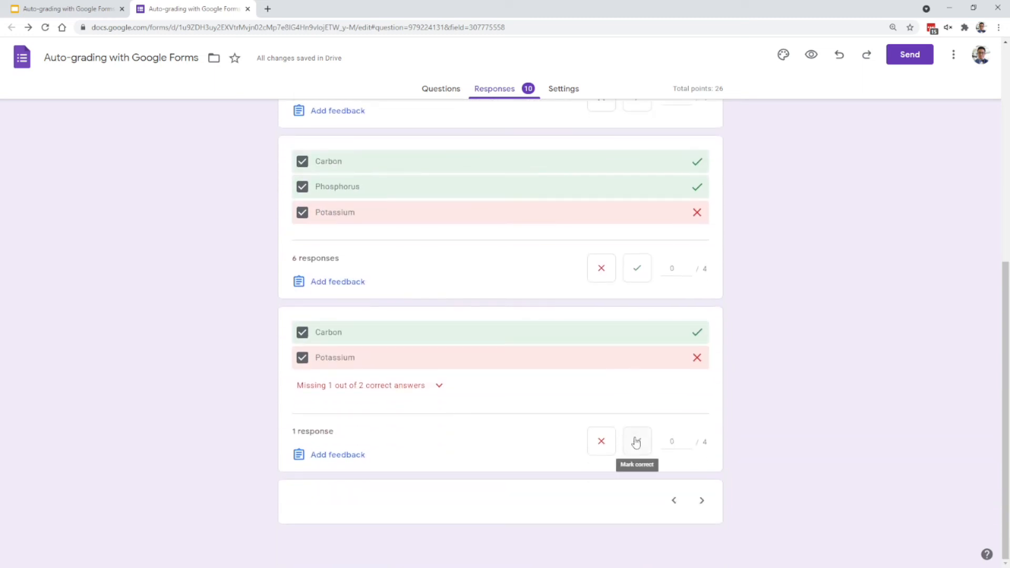
- Switch to the number classification grid question and examine how the grouped responses for the 53 row were graded
{"action": "scroll", "coordinate": [636, 442], "scroll_direction": "up", "scroll_amount": 7}
{"action": "left_click", "coordinate": [519, 244]}
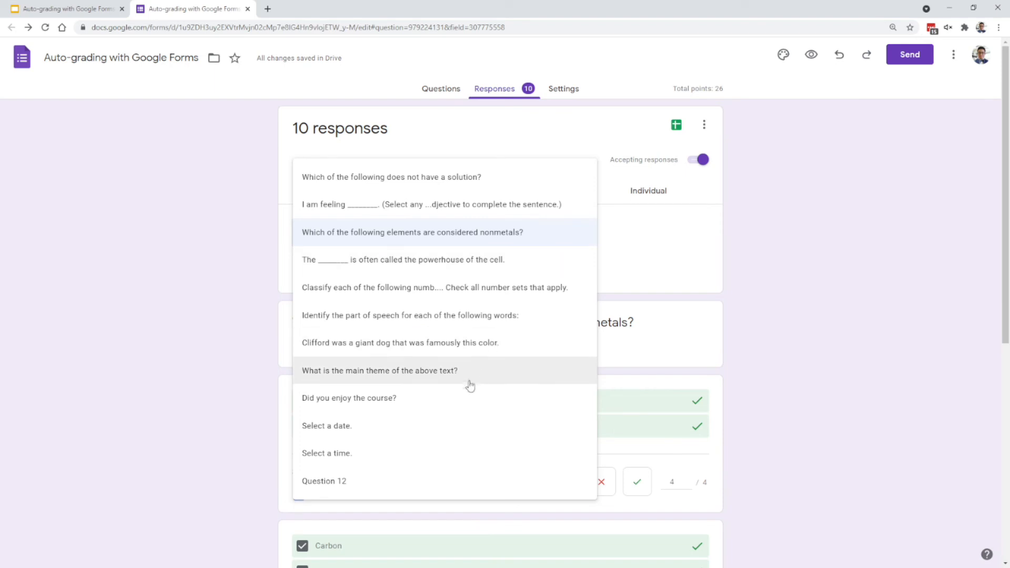
{"action": "left_click", "coordinate": [488, 289]}
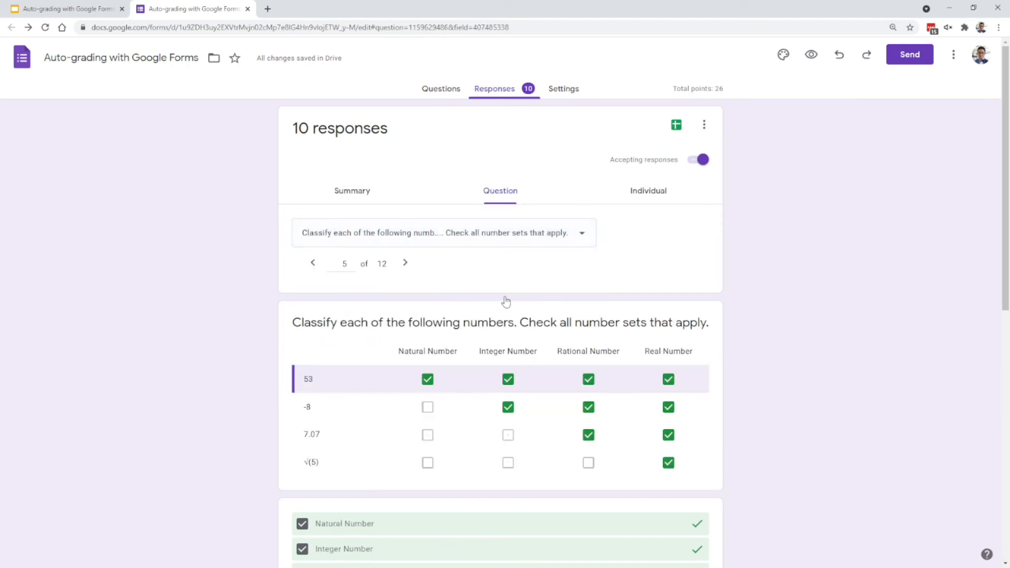
{"action": "scroll", "coordinate": [770, 368], "scroll_direction": "down", "scroll_amount": 1}
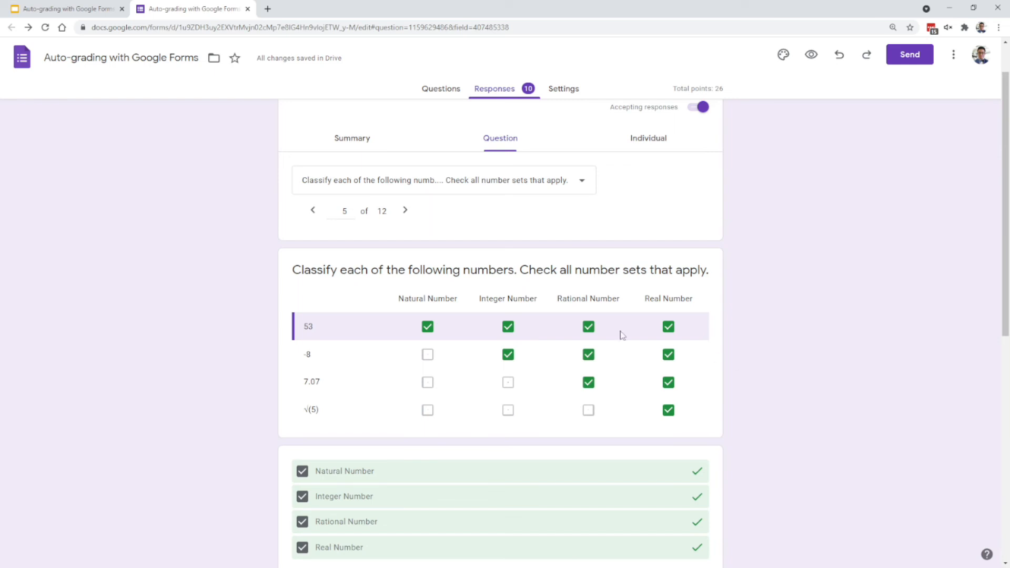
{"action": "scroll", "coordinate": [645, 384], "scroll_direction": "down", "scroll_amount": 4}
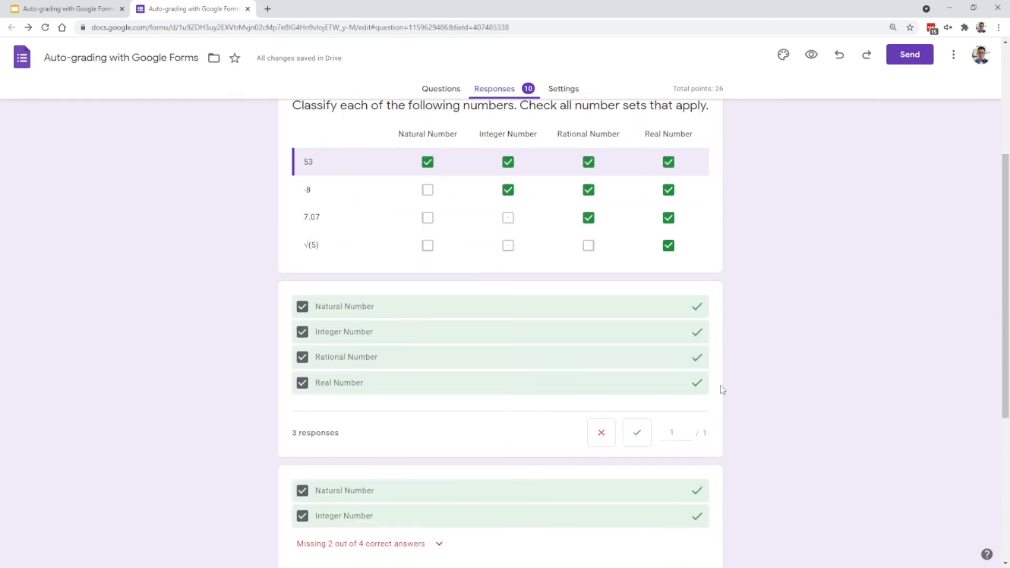
{"action": "scroll", "coordinate": [727, 381], "scroll_direction": "down", "scroll_amount": 4}
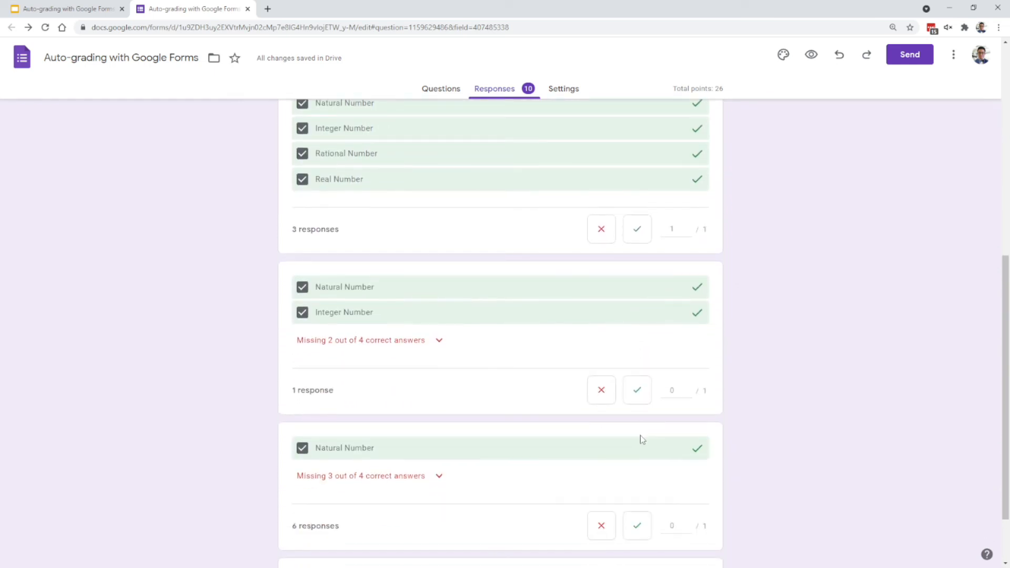
{"action": "scroll", "coordinate": [780, 473], "scroll_direction": "up", "scroll_amount": 5}
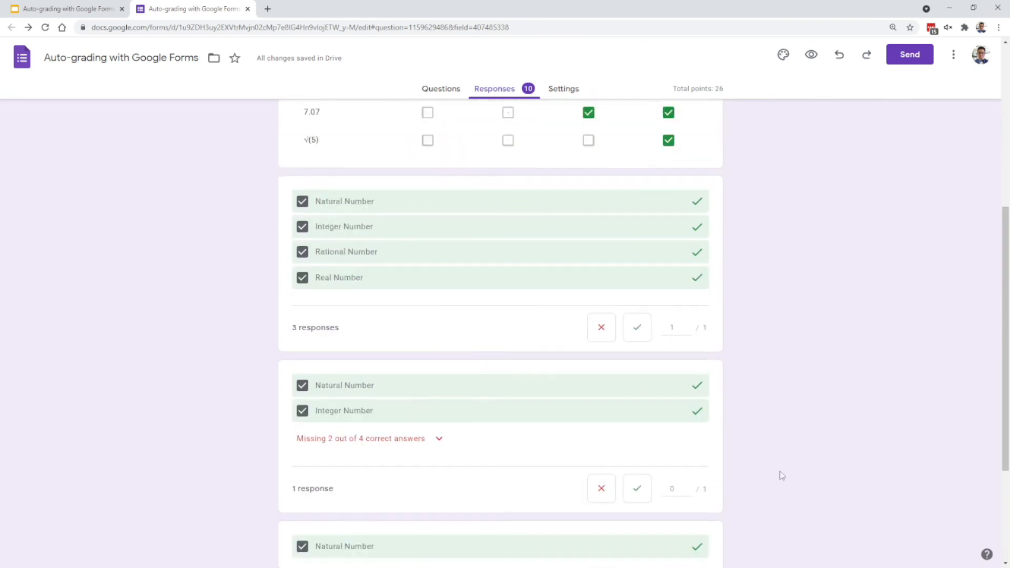
{"action": "scroll", "coordinate": [766, 474], "scroll_direction": "up", "scroll_amount": 4}
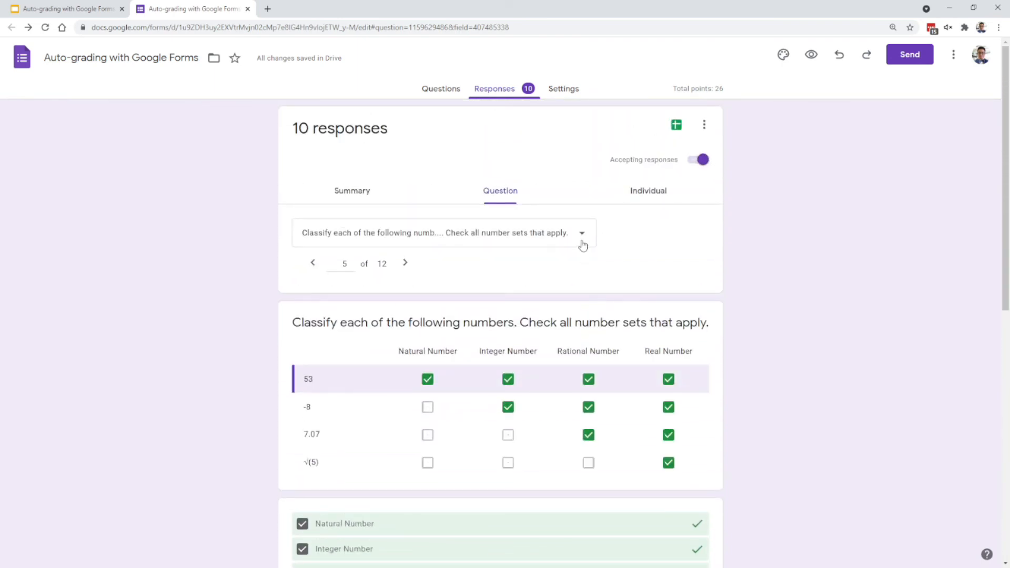
- Switch to the question about Clifford's color and show its answer key
{"action": "left_click", "coordinate": [583, 244]}
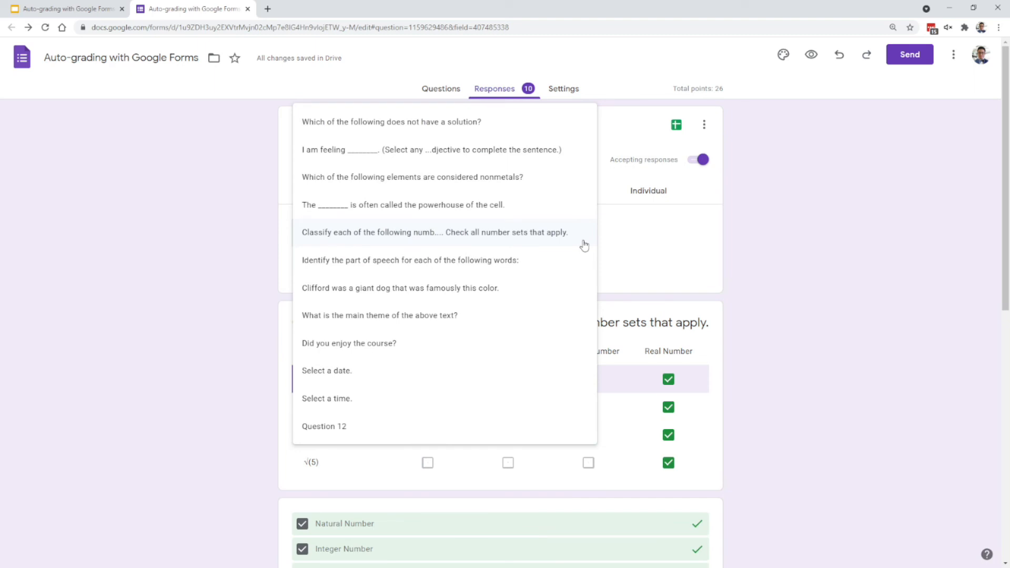
{"action": "left_click", "coordinate": [516, 291]}
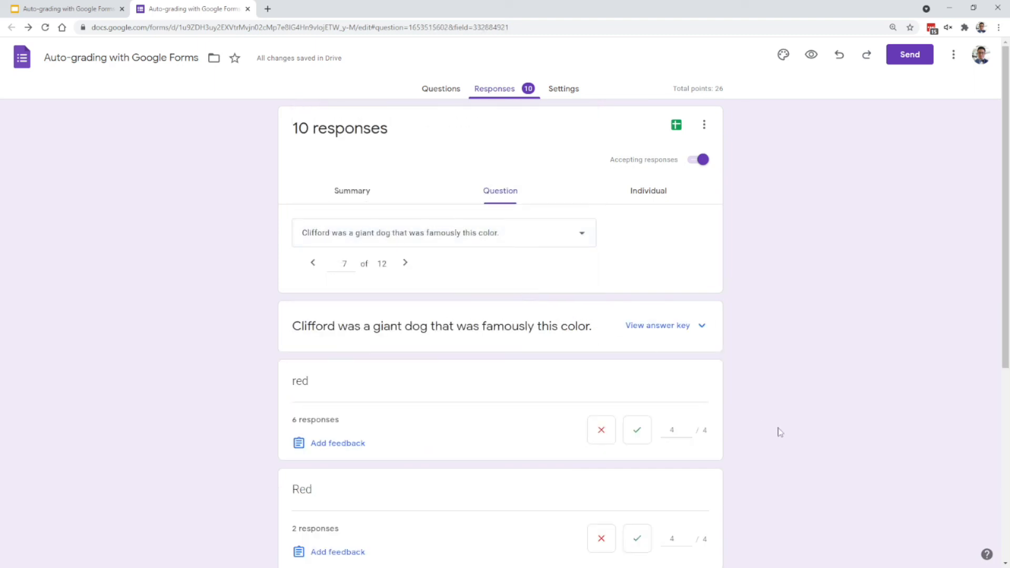
{"action": "scroll", "coordinate": [746, 431], "scroll_direction": "down", "scroll_amount": 1}
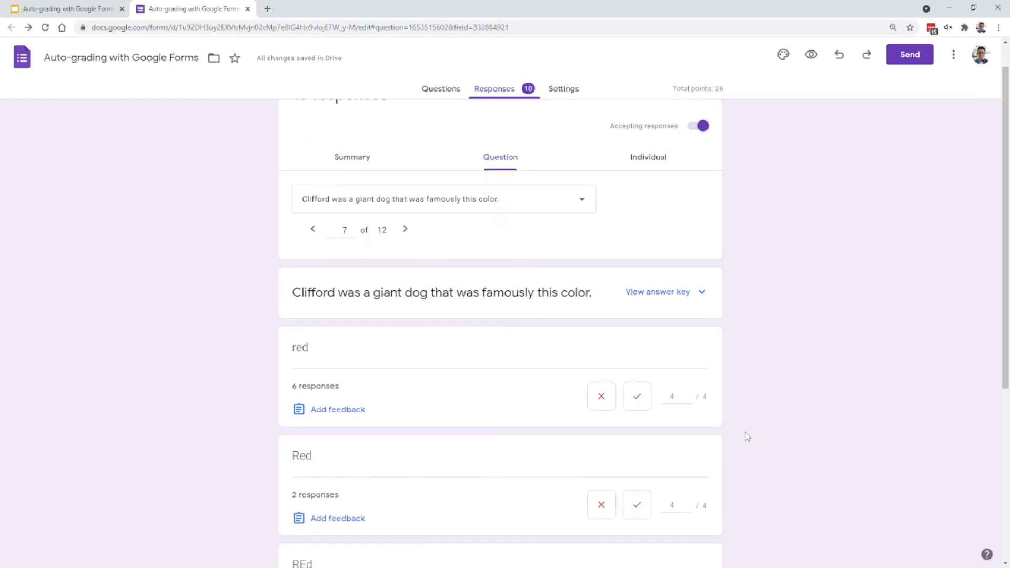
{"action": "left_click", "coordinate": [696, 285]}
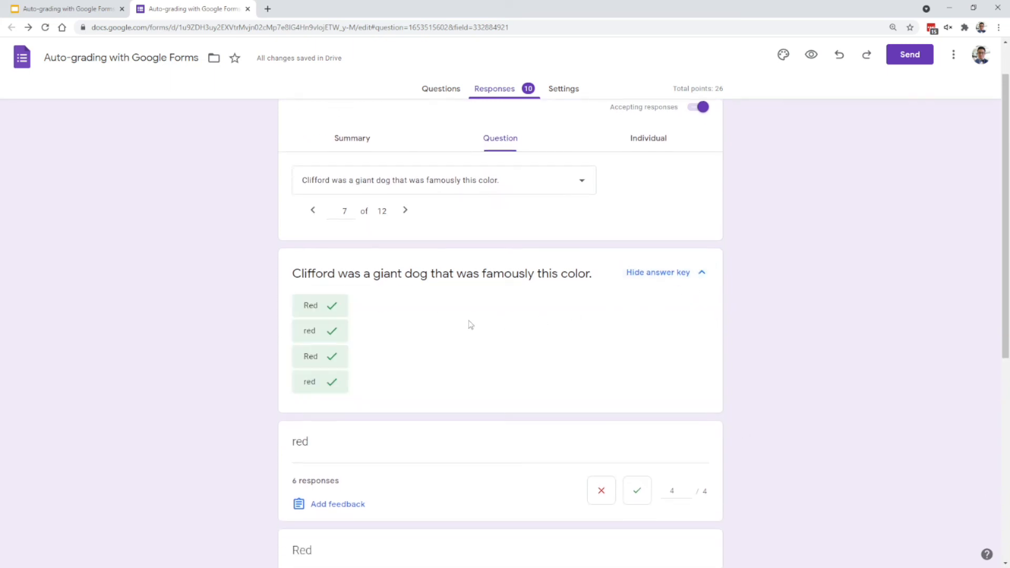
- Compare the grouped color responses with the answer key to identify spellings left ungraded
{"action": "scroll", "coordinate": [798, 416], "scroll_direction": "down", "scroll_amount": 7}
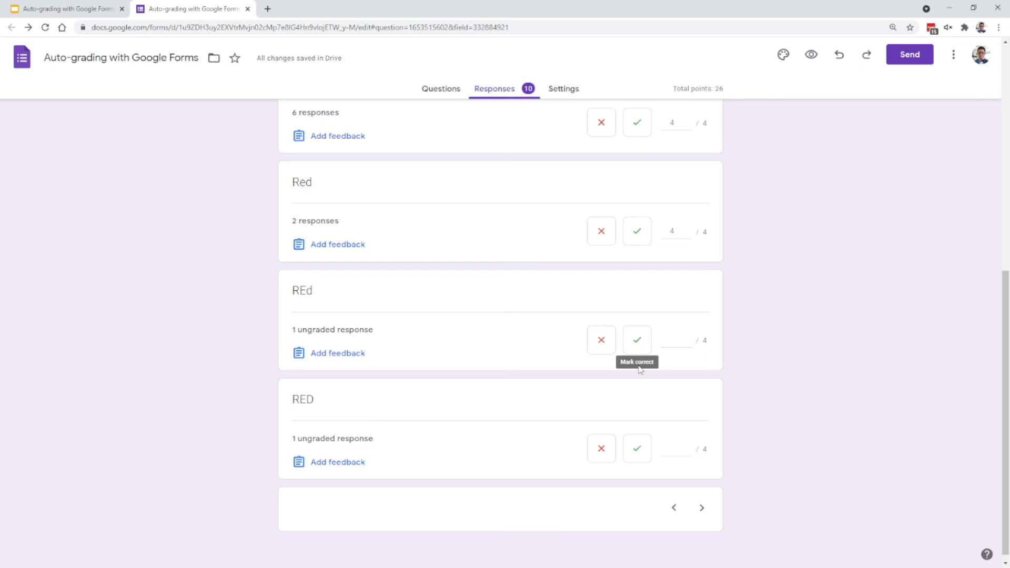
{"action": "scroll", "coordinate": [618, 378], "scroll_direction": "up", "scroll_amount": 2}
{"action": "scroll", "coordinate": [501, 401], "scroll_direction": "down", "scroll_amount": 2}
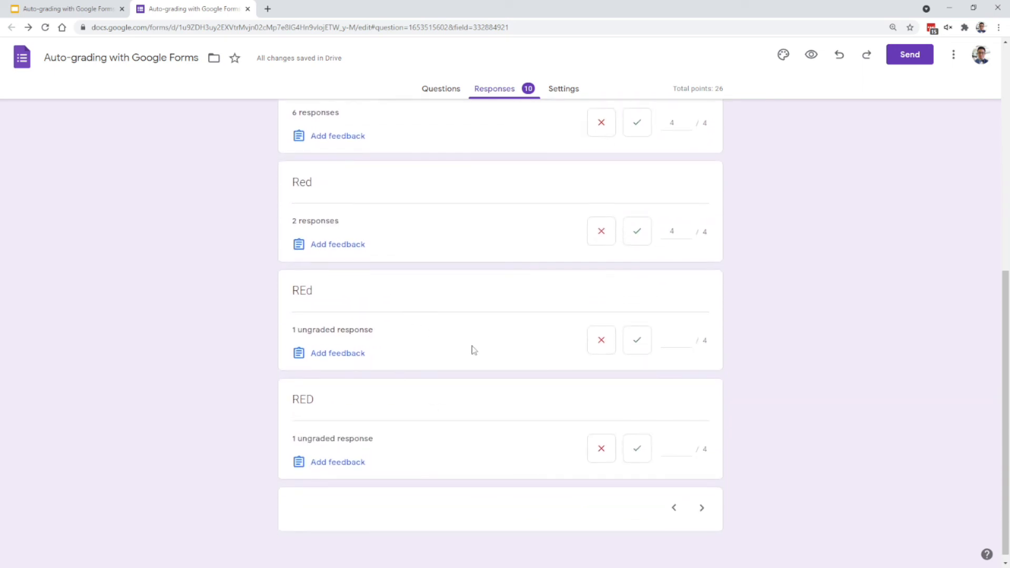
{"action": "scroll", "coordinate": [474, 350], "scroll_direction": "up", "scroll_amount": 4}
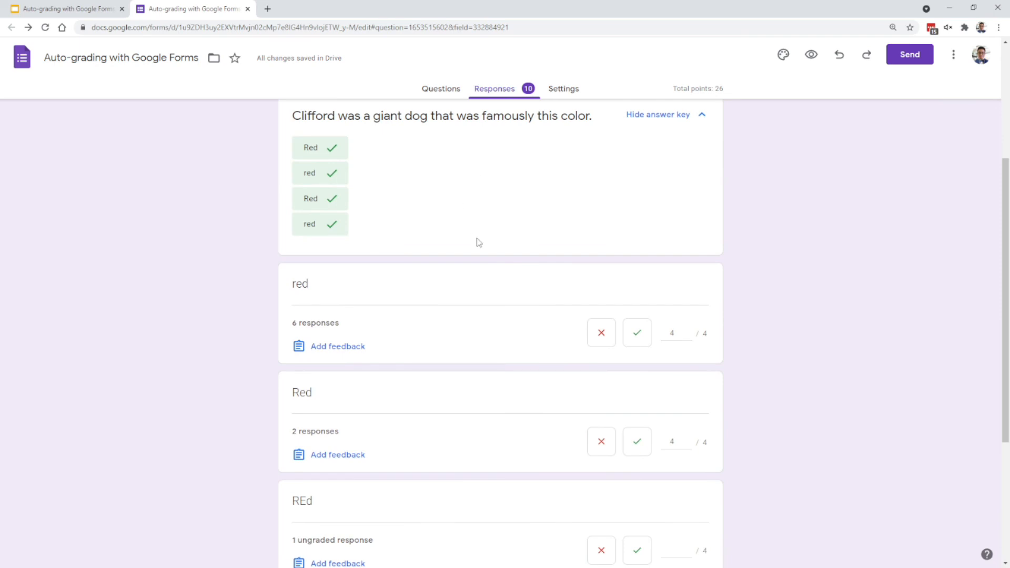
{"action": "scroll", "coordinate": [479, 406], "scroll_direction": "down", "scroll_amount": 1}
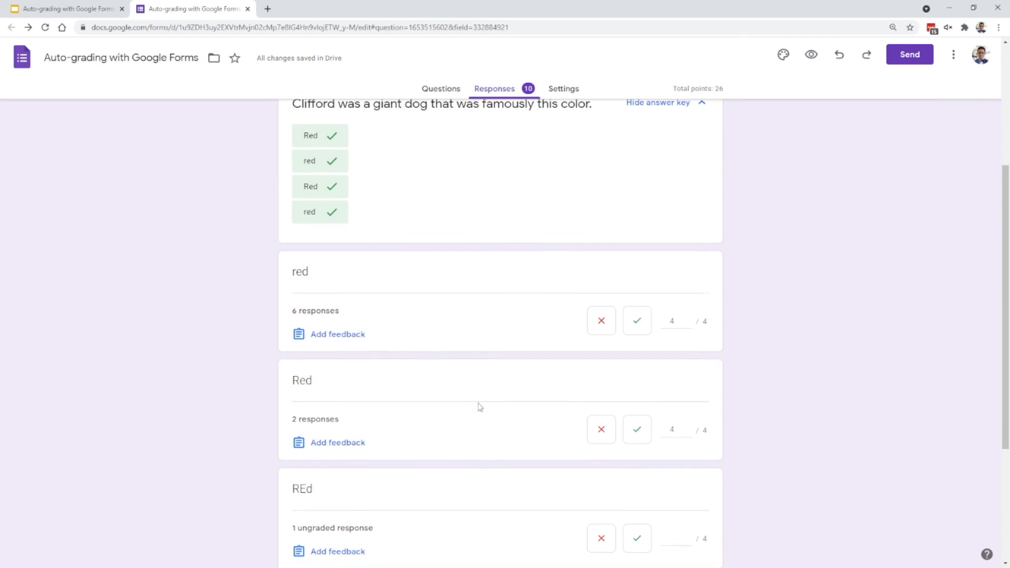
{"action": "scroll", "coordinate": [469, 394], "scroll_direction": "down", "scroll_amount": 2}
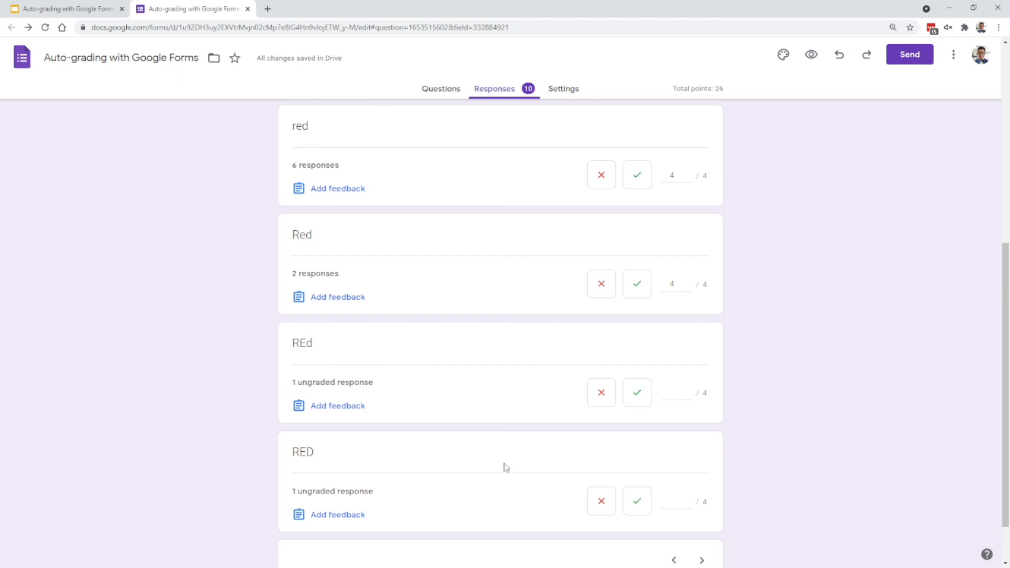
- Give the "REd" response 4 points, mark the "RED" response correct, and save the pending grades
{"action": "scroll", "coordinate": [593, 421], "scroll_direction": "down", "scroll_amount": 2}
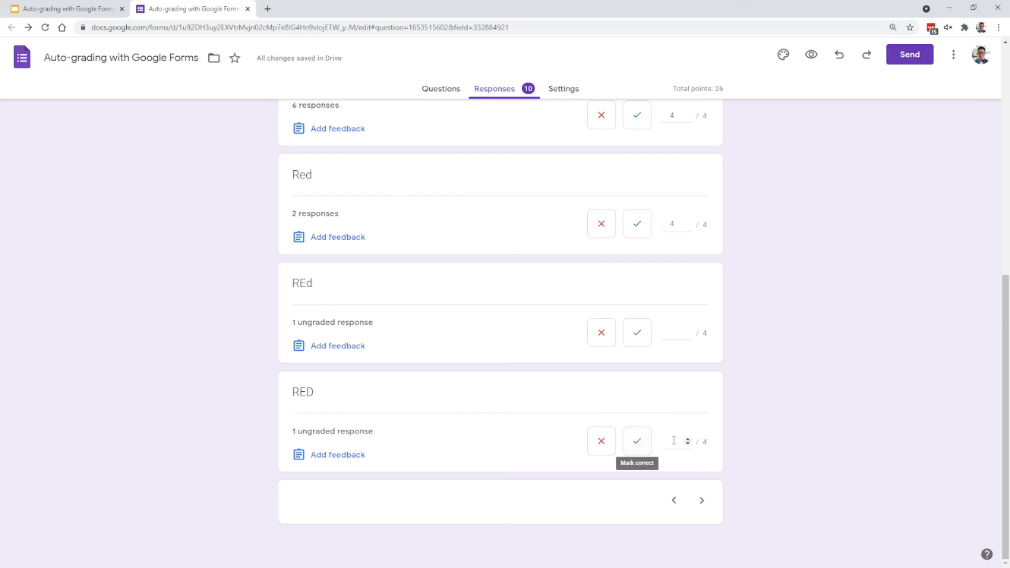
{"action": "left_click", "coordinate": [677, 332]}
{"action": "type", "text": "4"}
{"action": "left_click", "coordinate": [756, 370]}
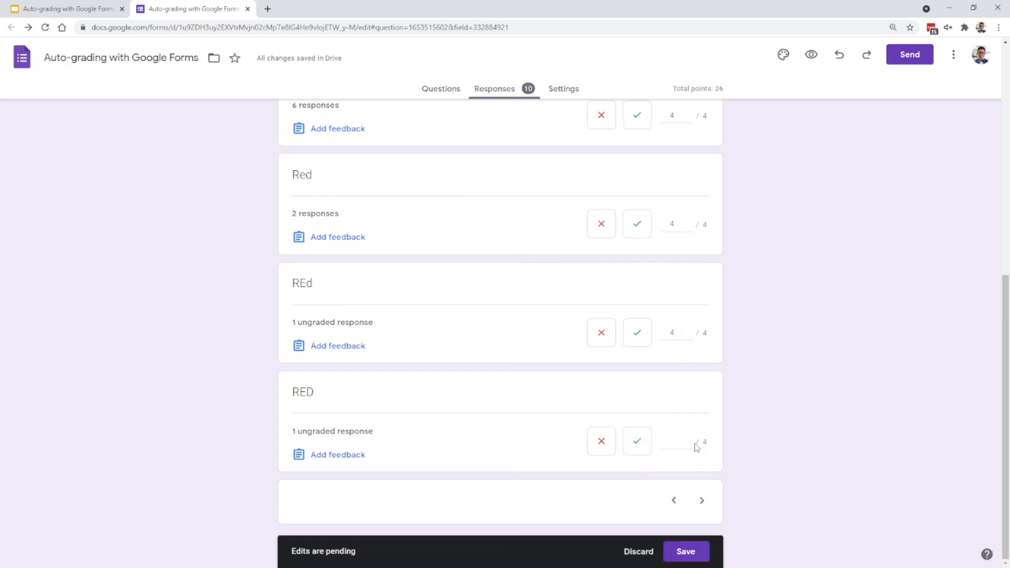
{"action": "left_click", "coordinate": [641, 447]}
{"action": "left_click", "coordinate": [687, 550]}
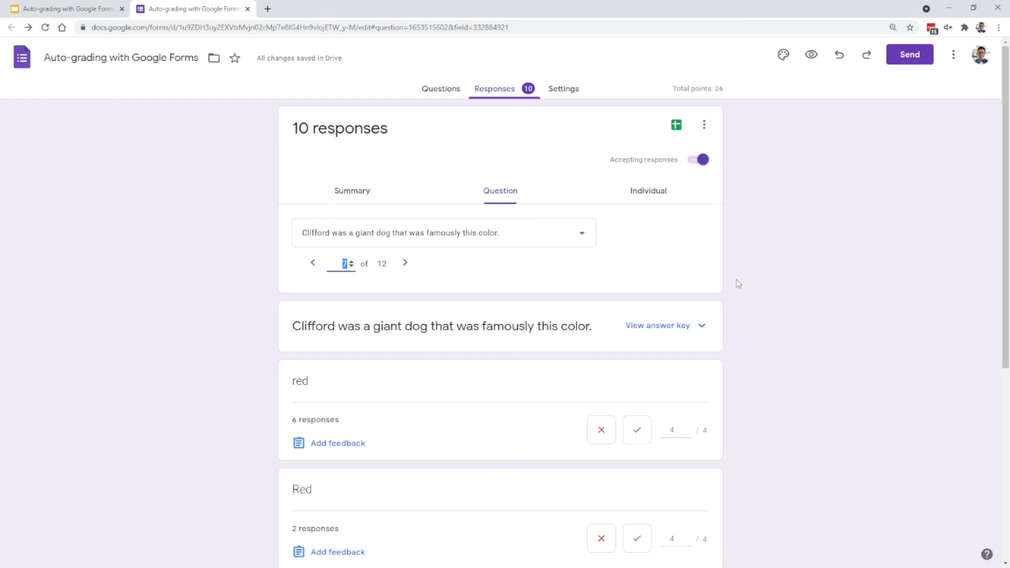
- Switch to the individual response view and review the first respondent's graded answers in the "Select an answer from a list" section
{"action": "left_click", "coordinate": [658, 198]}
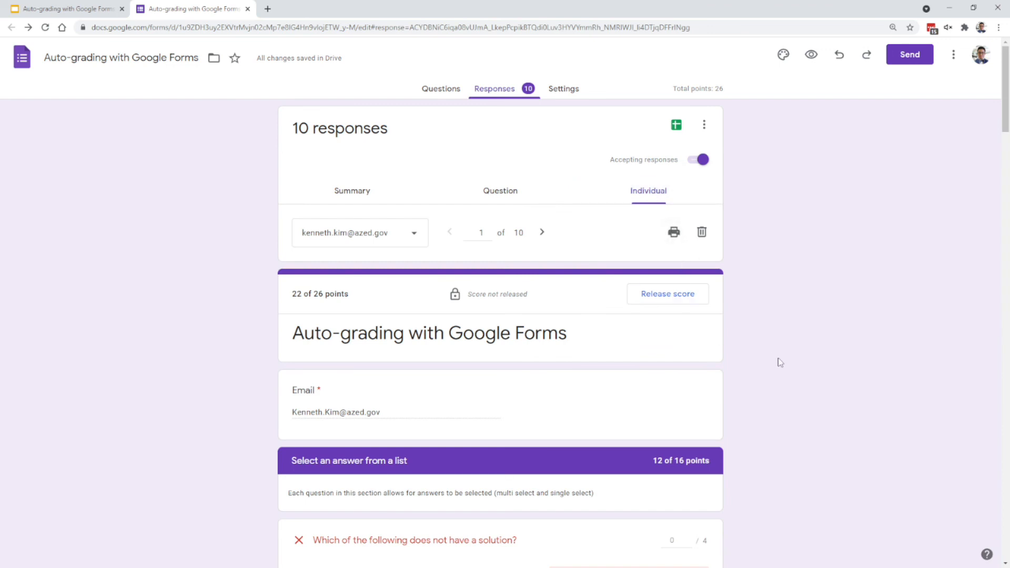
{"action": "scroll", "coordinate": [782, 369], "scroll_direction": "down", "scroll_amount": 3}
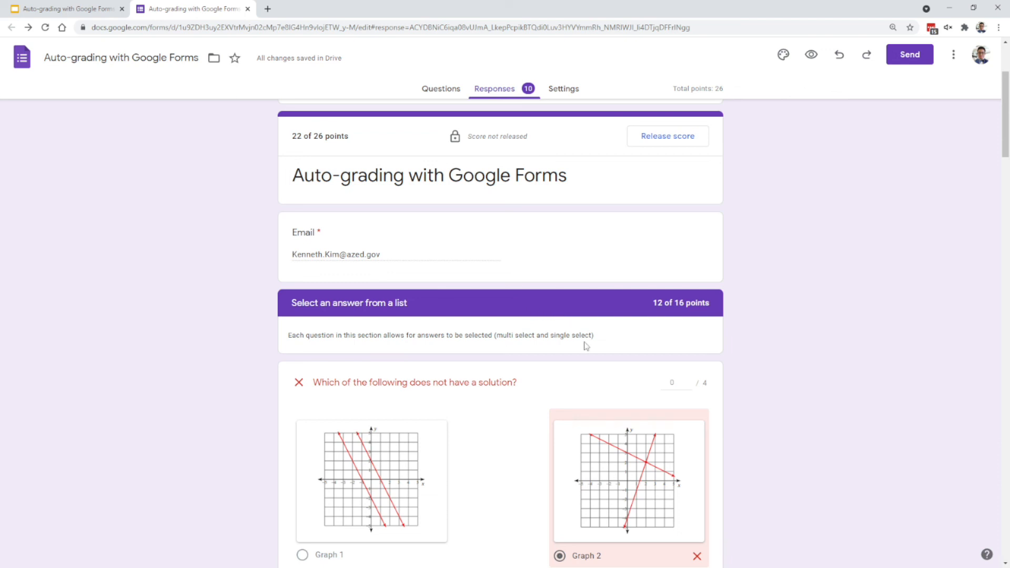
{"action": "scroll", "coordinate": [694, 347], "scroll_direction": "down", "scroll_amount": 1}
{"action": "scroll", "coordinate": [699, 351], "scroll_direction": "down", "scroll_amount": 2}
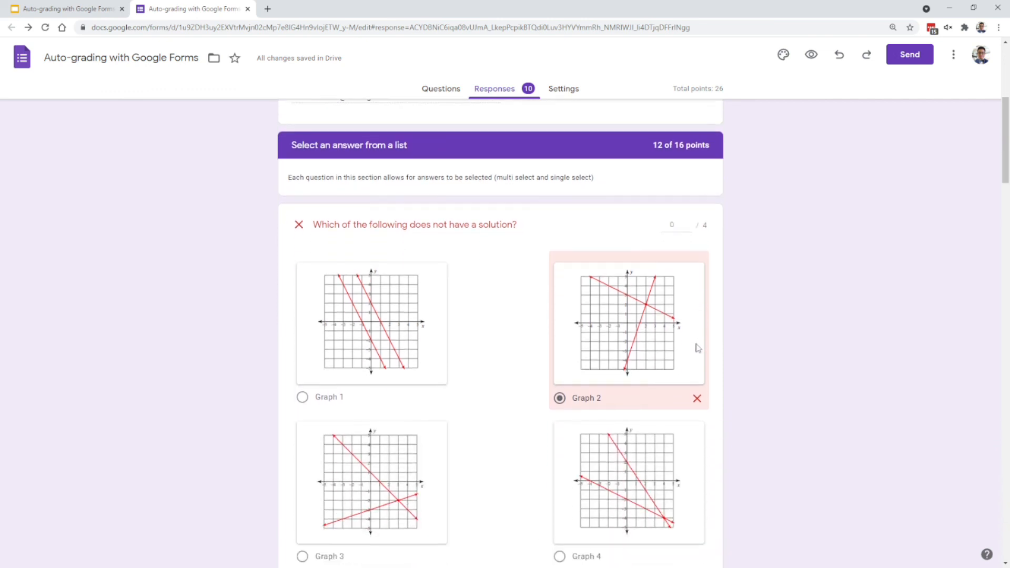
{"action": "scroll", "coordinate": [696, 331], "scroll_direction": "down", "scroll_amount": 5}
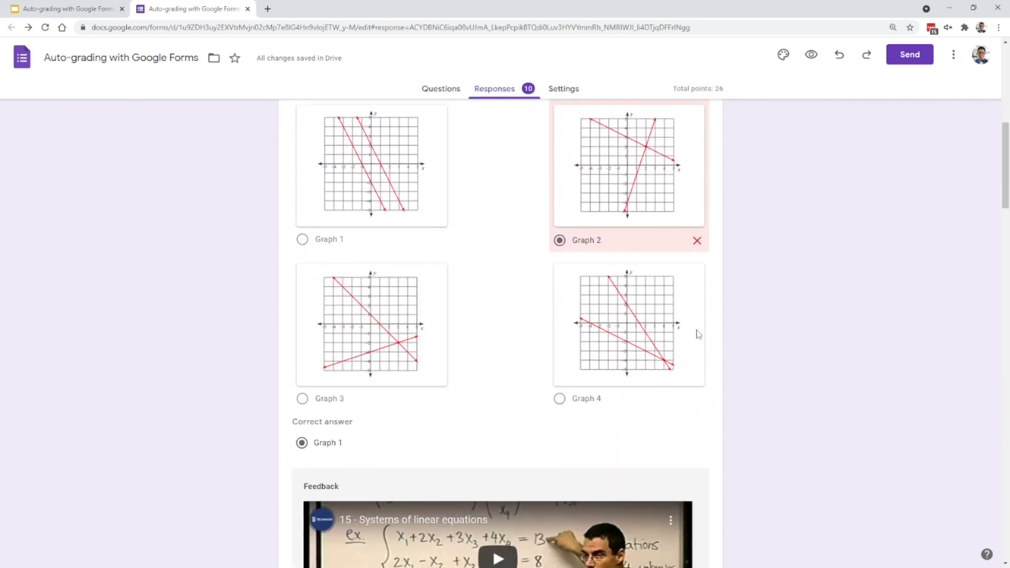
{"action": "scroll", "coordinate": [711, 321], "scroll_direction": "down", "scroll_amount": 5}
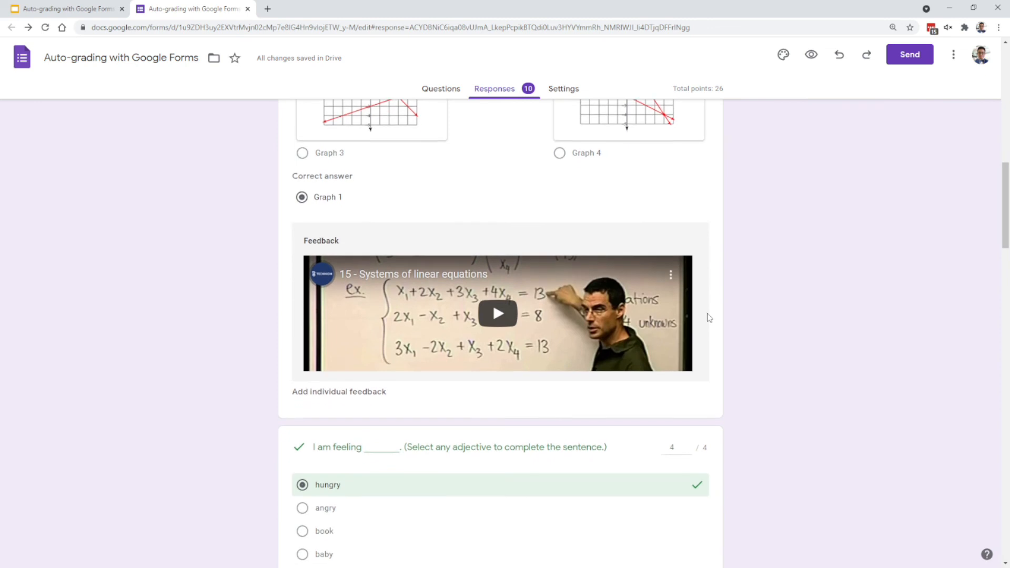
{"action": "scroll", "coordinate": [713, 323], "scroll_direction": "down", "scroll_amount": 7}
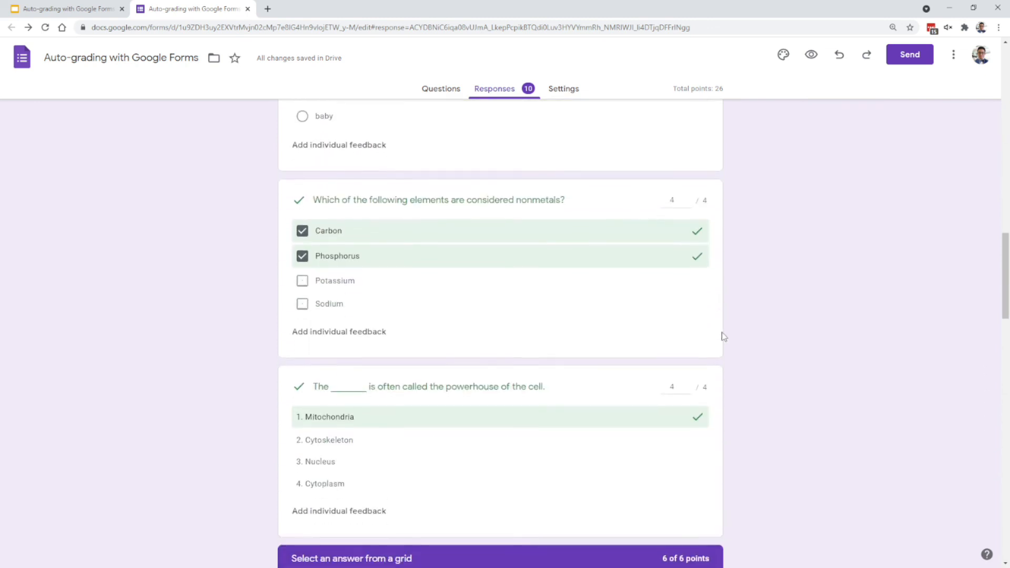
- Review the same respondent's grid, typed-answer and "Other questions" sections, and return to the start of the response
{"action": "scroll", "coordinate": [722, 331], "scroll_direction": "down", "scroll_amount": 1}
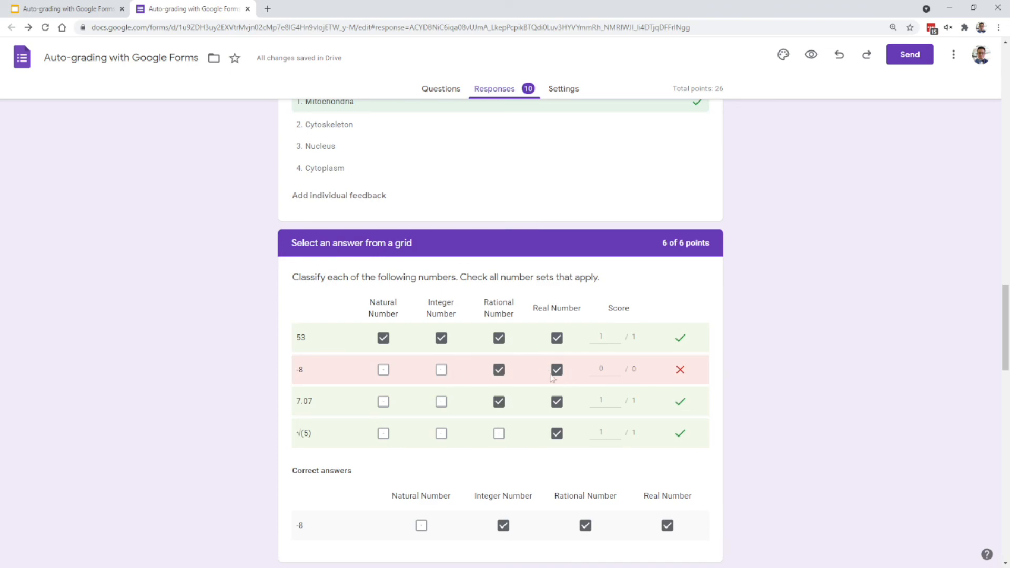
{"action": "scroll", "coordinate": [619, 383], "scroll_direction": "down", "scroll_amount": 3}
{"action": "scroll", "coordinate": [637, 371], "scroll_direction": "down", "scroll_amount": 9}
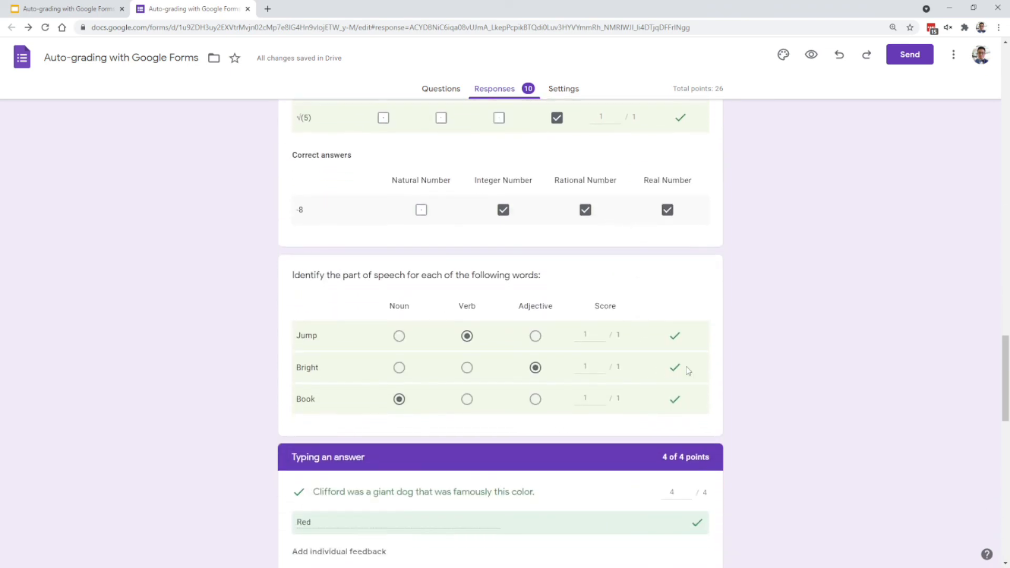
{"action": "scroll", "coordinate": [713, 368], "scroll_direction": "down", "scroll_amount": 3}
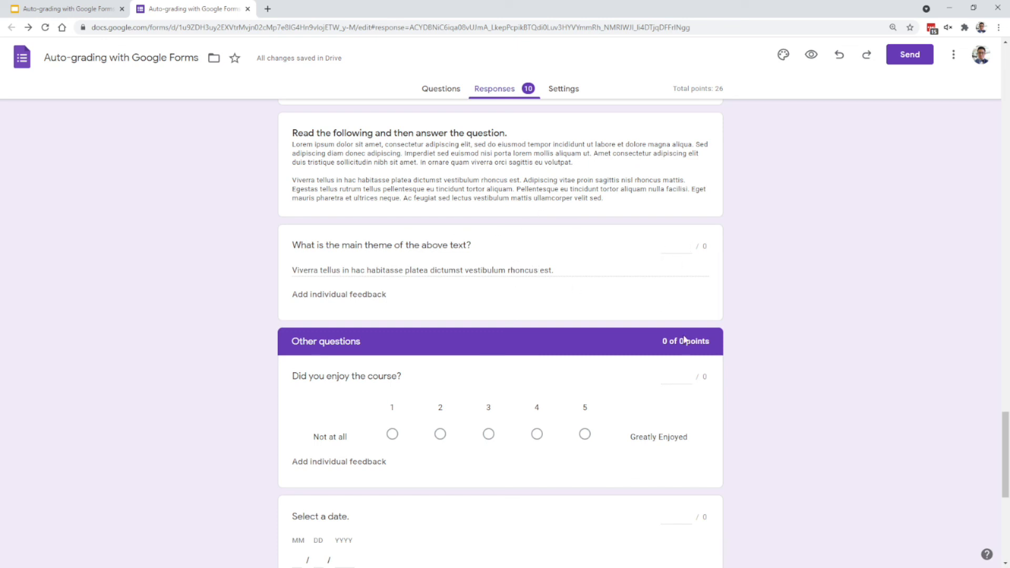
{"action": "scroll", "coordinate": [758, 352], "scroll_direction": "down", "scroll_amount": 2}
{"action": "scroll", "coordinate": [655, 300], "scroll_direction": "down", "scroll_amount": 5}
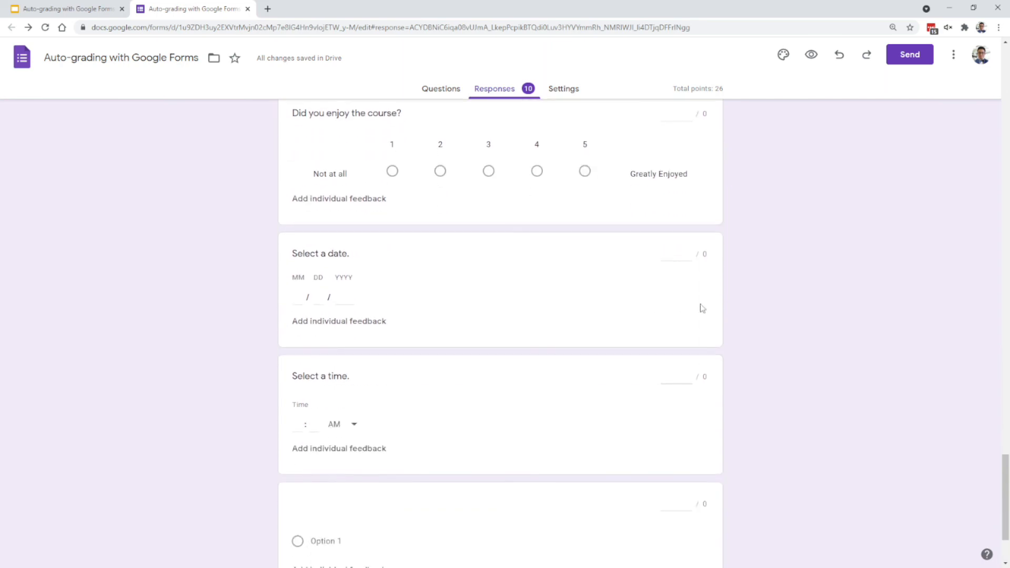
{"action": "left_click_drag", "start_coordinate": [1005, 481], "coordinate": [963, 72]}
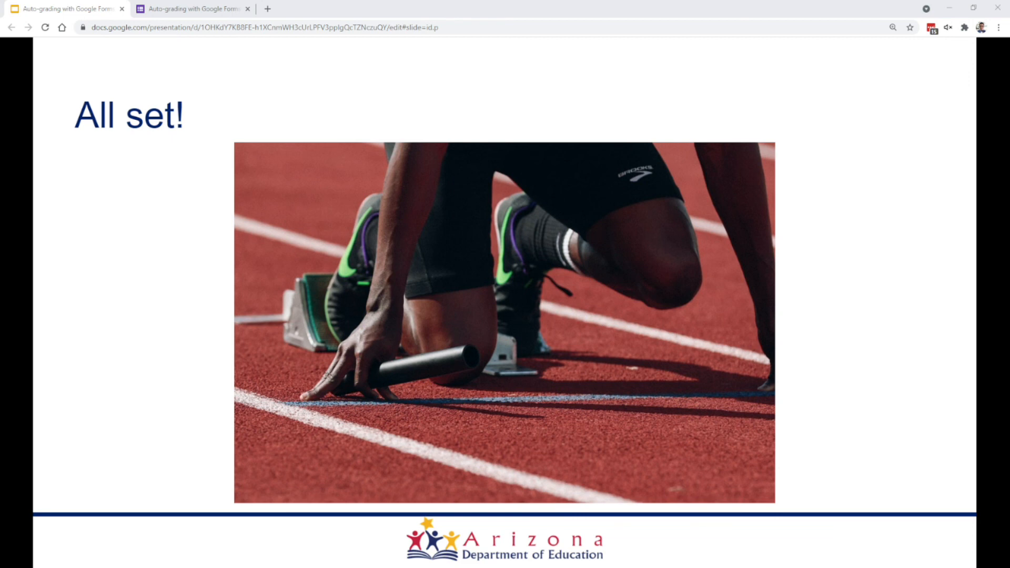
{"action": "left_click", "coordinate": [872, 291]}
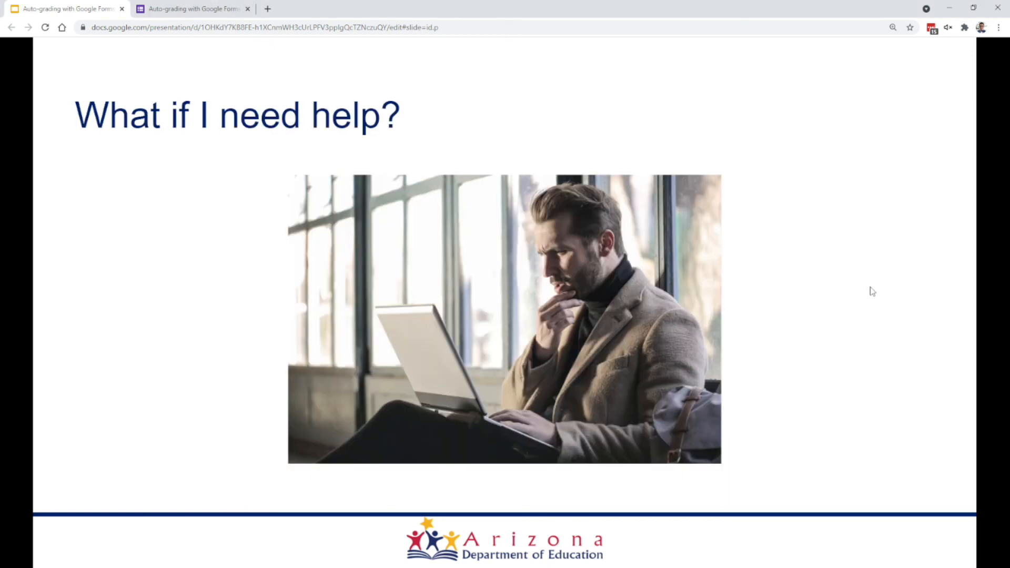
{"action": "left_click", "coordinate": [872, 291]}
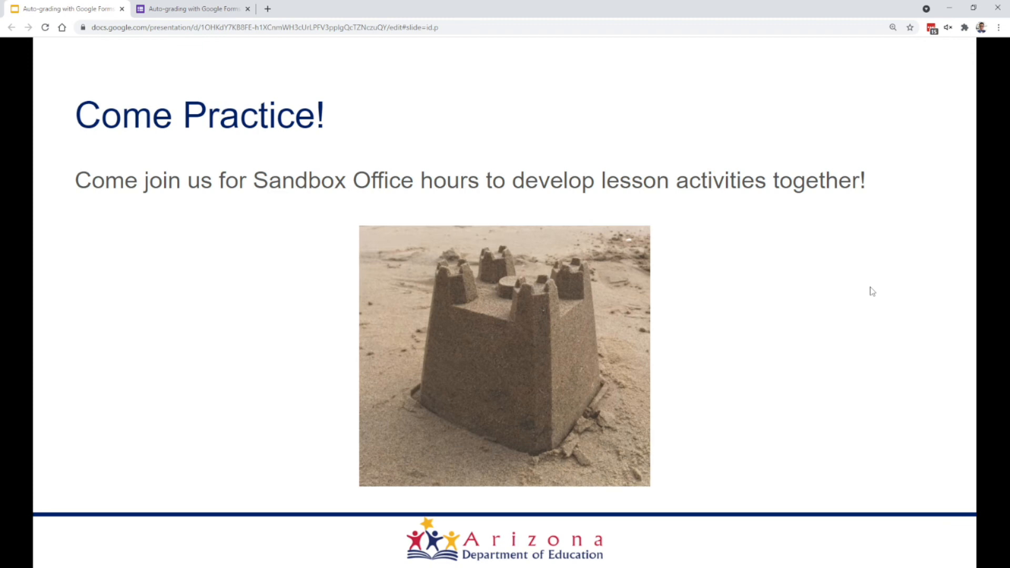